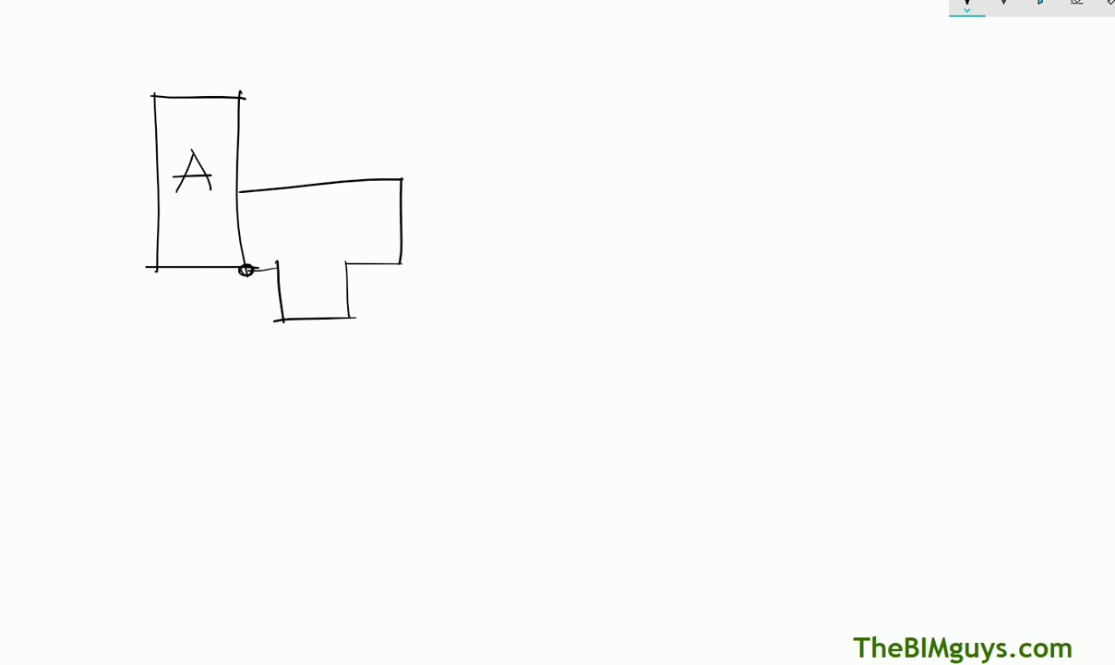
# - Draw a short vertical stroke inside the unlabelled building outline beside building A in the sketch
pyautogui.moveTo(302, 211)
pyautogui.mouseDown()
pyautogui.moveTo(302, 249)
pyautogui.moveTo(311, 211)
pyautogui.moveTo(339, 233)
pyautogui.moveTo(297, 247)
pyautogui.mouseUp()
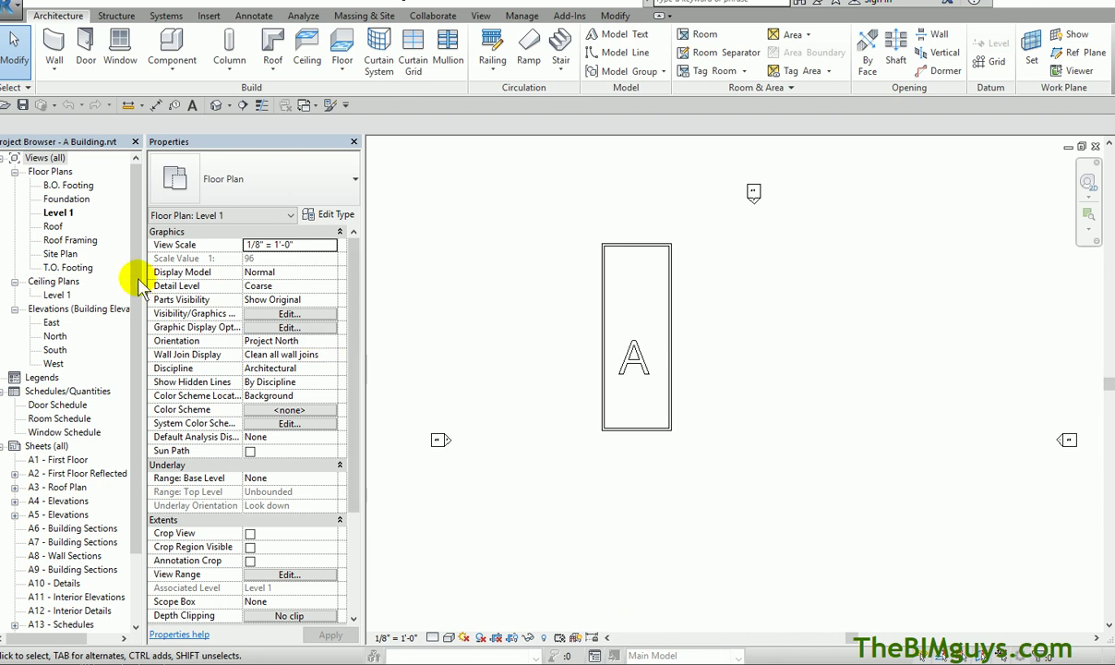
# - Switch to Revit, open A Building's Site Plan view and inspect the project base point's coordinates
pyautogui.click(78, 255)
pyautogui.doubleClick(64, 254)
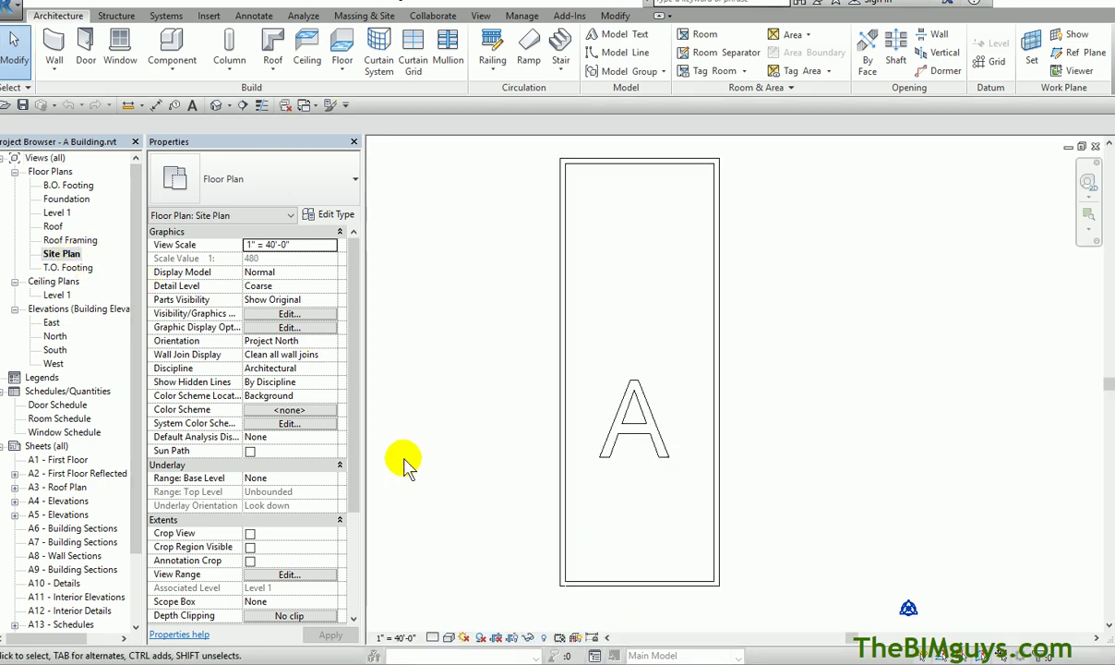
pyautogui.moveTo(506, 481); pyautogui.dragTo(507, 420, button='middle')
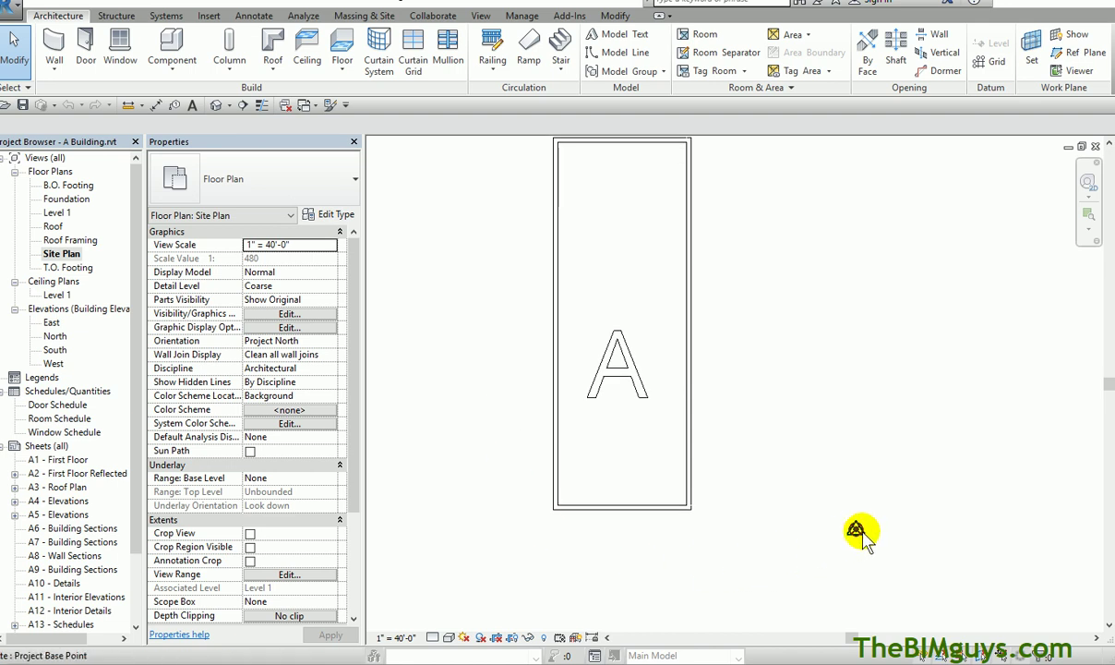
pyautogui.click(856, 530)
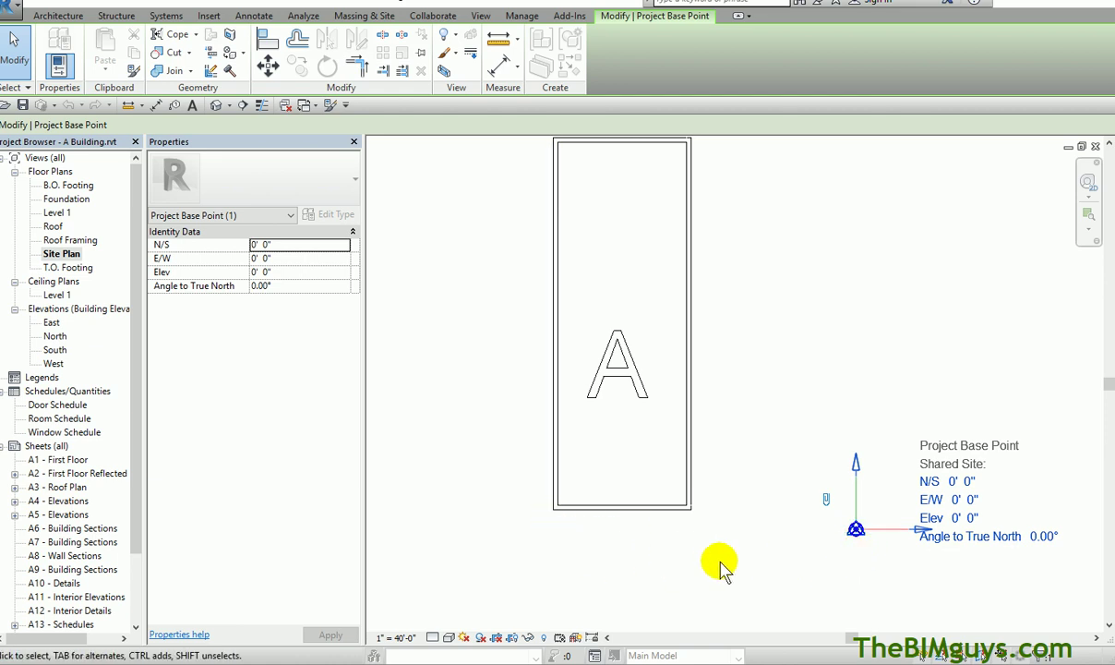
pyautogui.press('Escape')
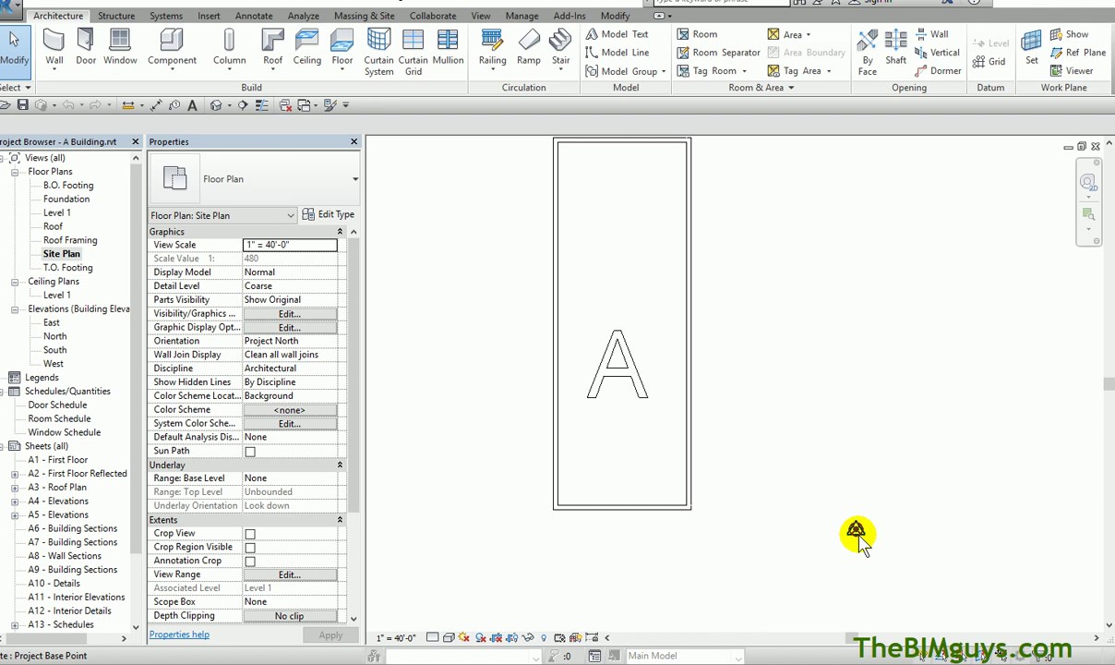
# - Move the survey point about 21' west and 2' south of the project base point, near building A's southeast corner
pyautogui.click(858, 537)
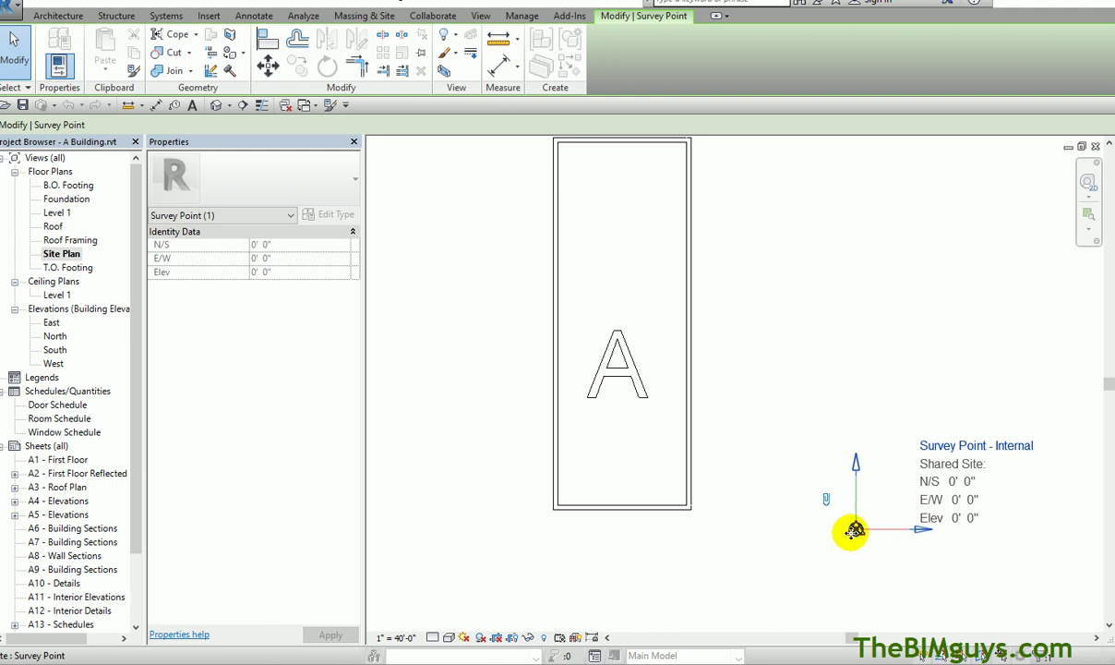
pyautogui.moveTo(855, 536); pyautogui.dragTo(715, 541)
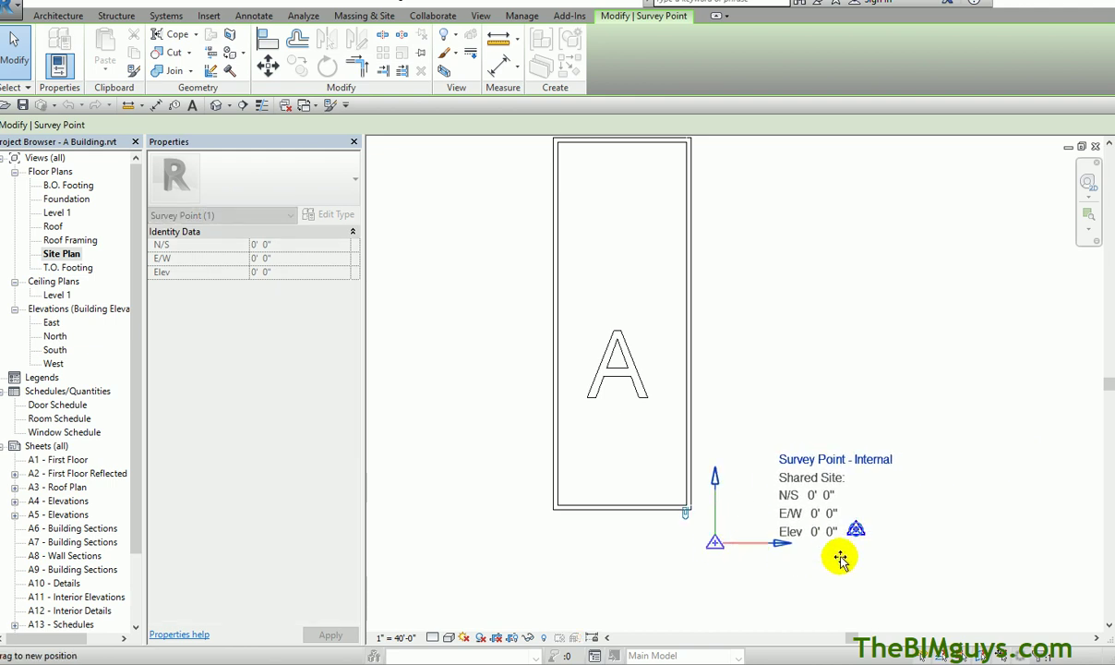
pyautogui.click(881, 577)
# - Shift the project base point slightly northeast, and move the survey point about 29' west and 7' 9" south of it
pyautogui.click(856, 529)
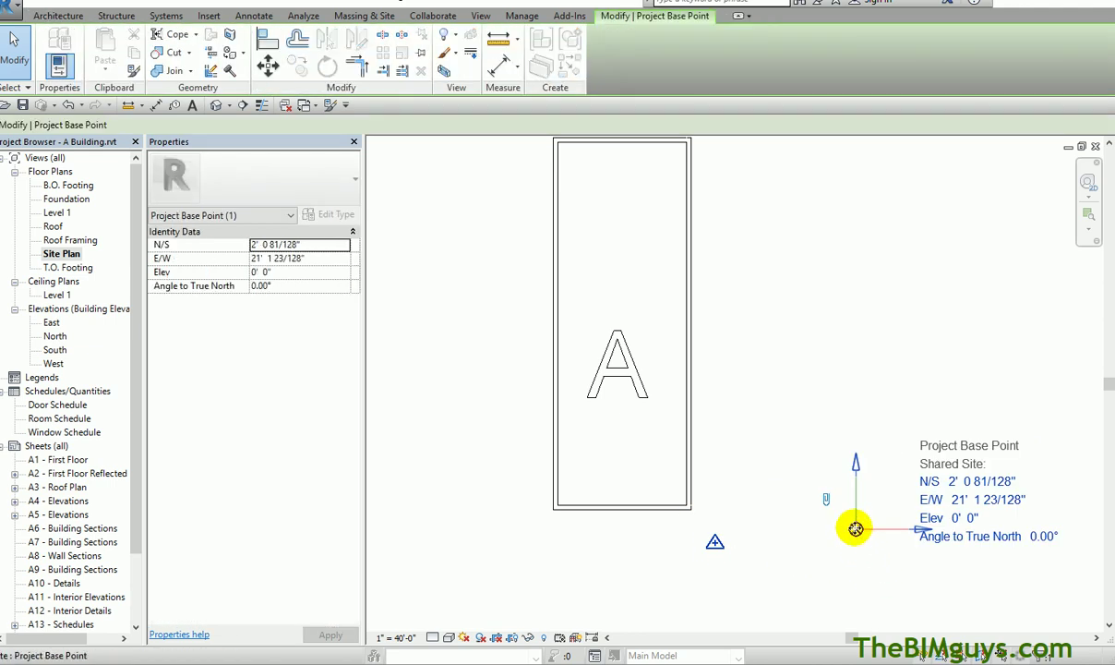
pyautogui.moveTo(856, 528)
pyautogui.mouseDown()
pyautogui.moveTo(642, 525)
pyautogui.moveTo(864, 525)
pyautogui.mouseUp()
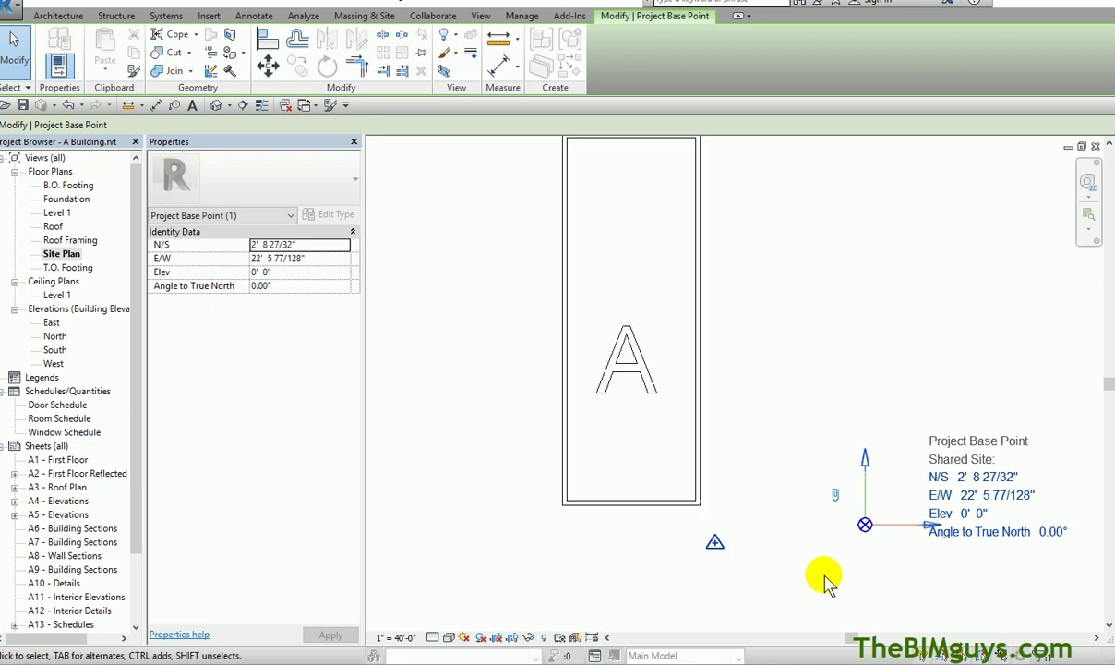
pyautogui.click(717, 541)
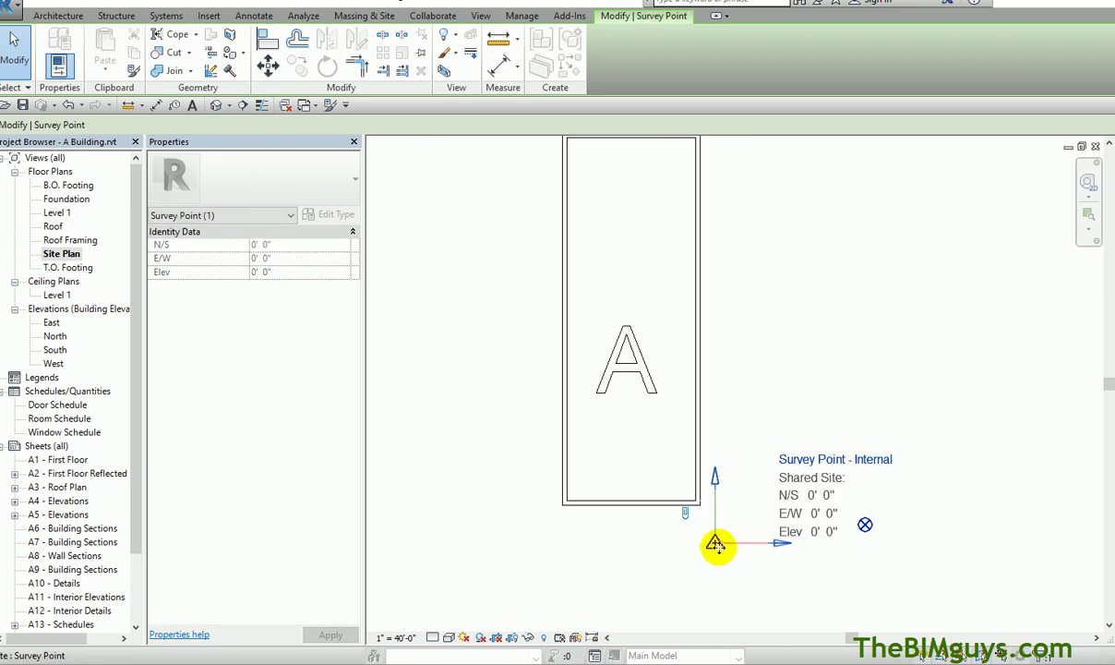
pyautogui.moveTo(716, 542); pyautogui.dragTo(670, 575)
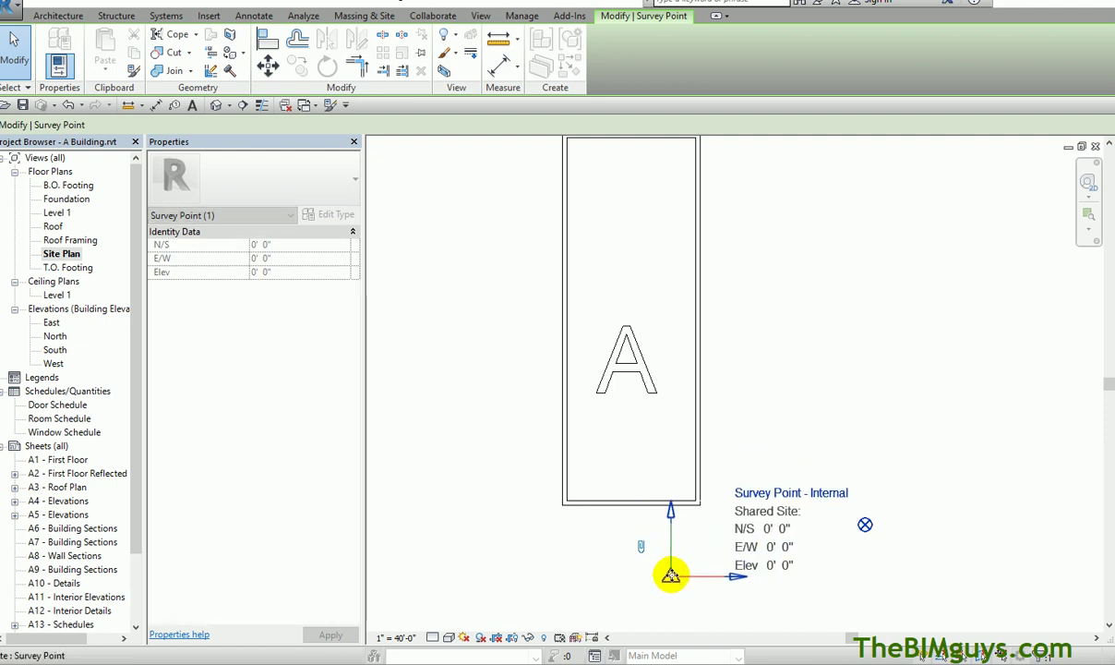
# - Unclip the project base point and move it to the outer southwest corner of building A
pyautogui.click(865, 525)
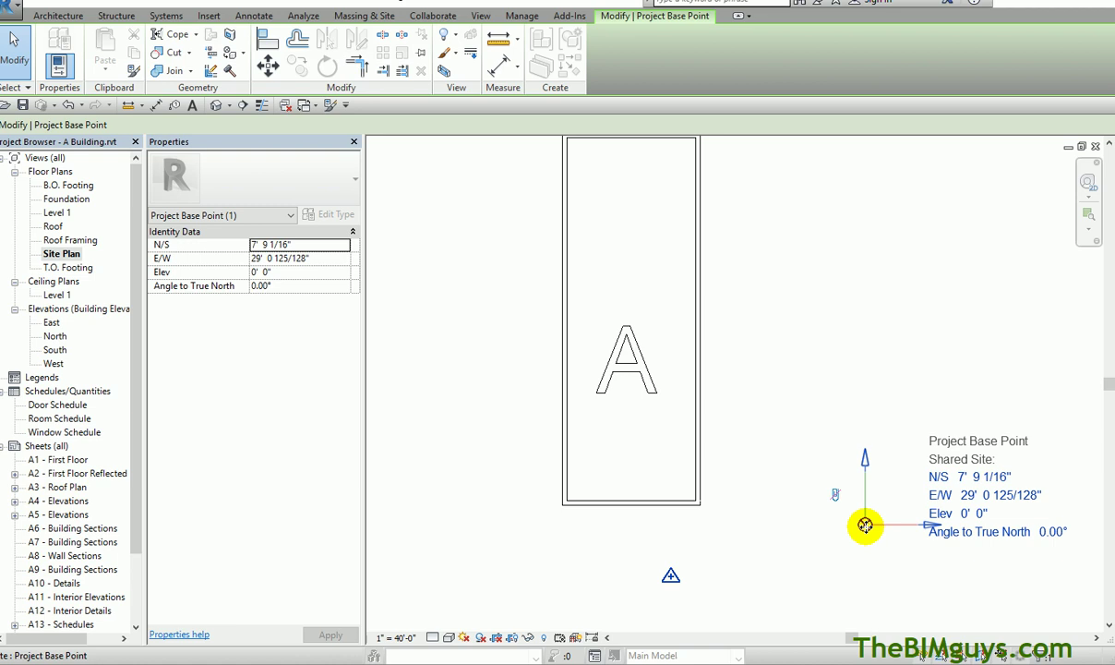
pyautogui.click(273, 70)
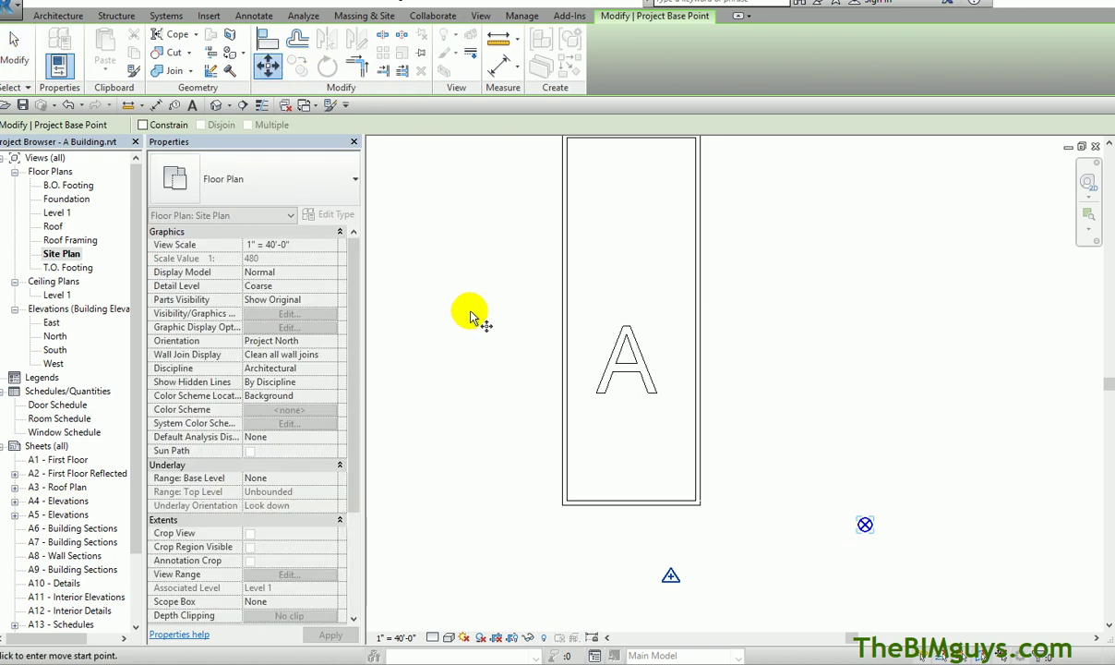
pyautogui.click(864, 526)
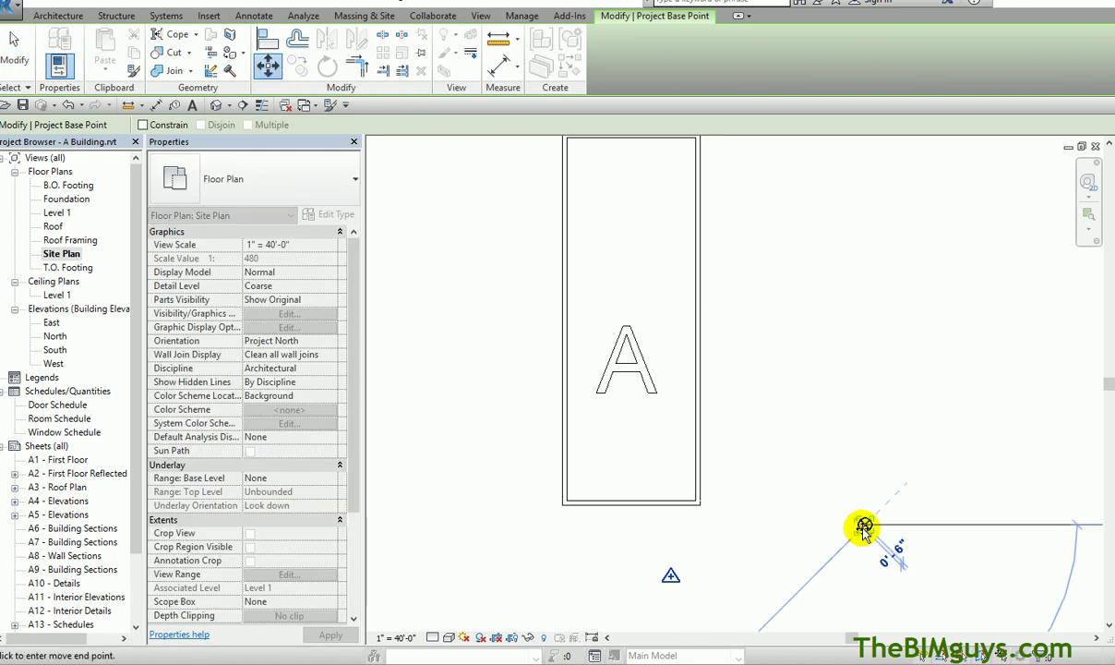
pyautogui.click(560, 504)
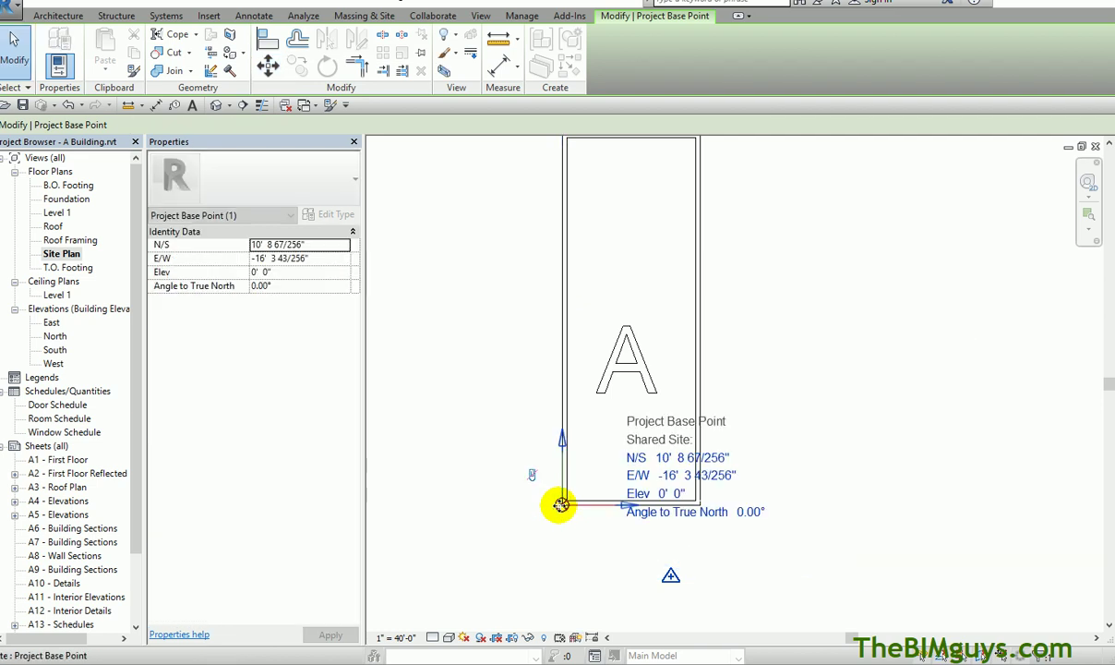
# - Move the survey point onto the project base point at building A's southwest corner
pyautogui.click(670, 576)
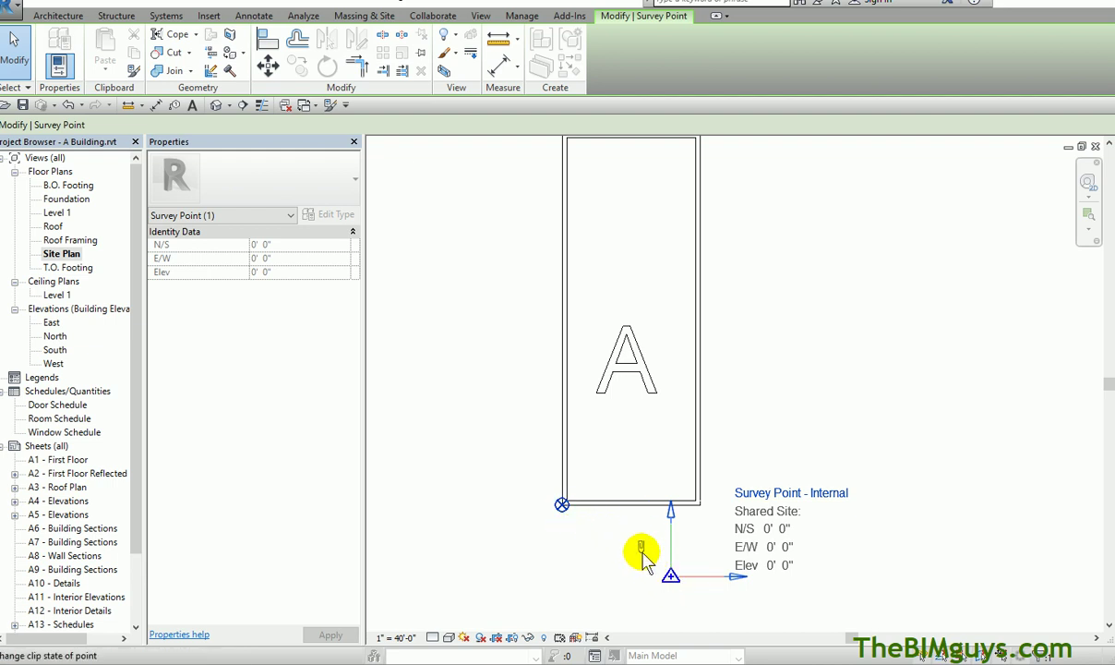
pyautogui.click(268, 64)
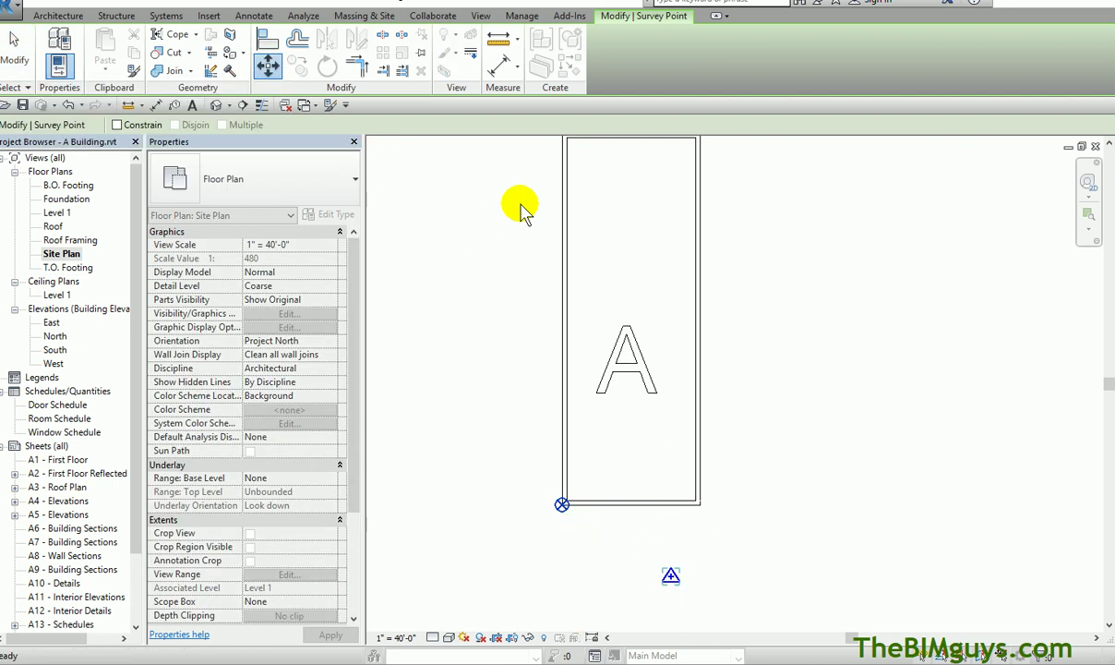
pyautogui.click(670, 576)
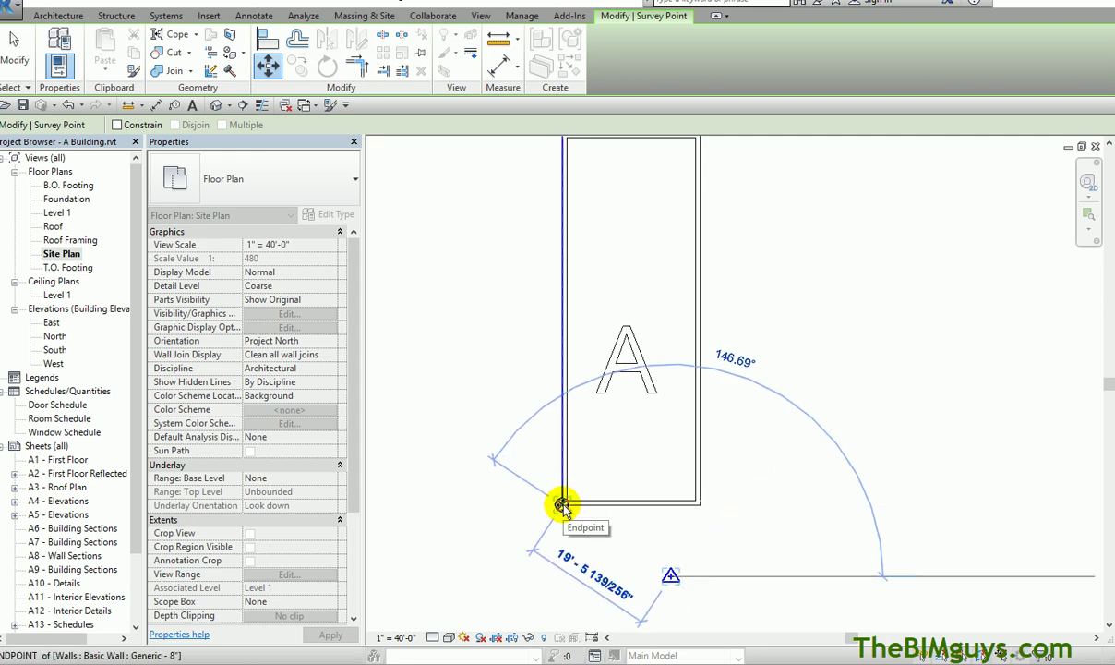
pyautogui.click(561, 506)
pyautogui.click(604, 548)
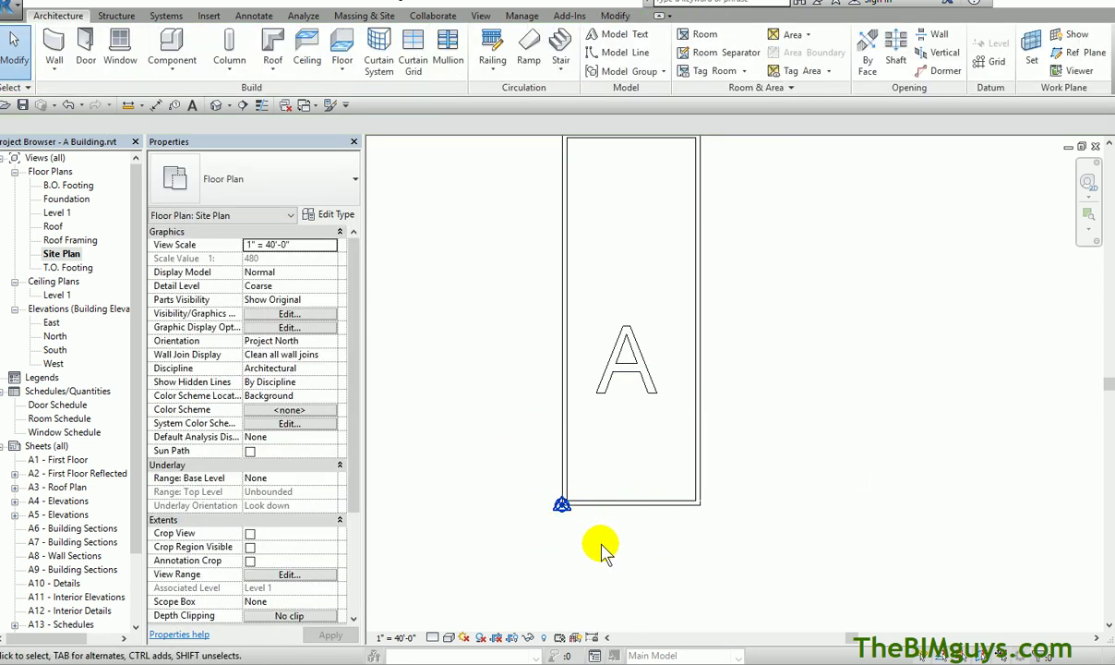
# - Save the A Building project with its relocated base and survey points
pyautogui.click(14, 13)
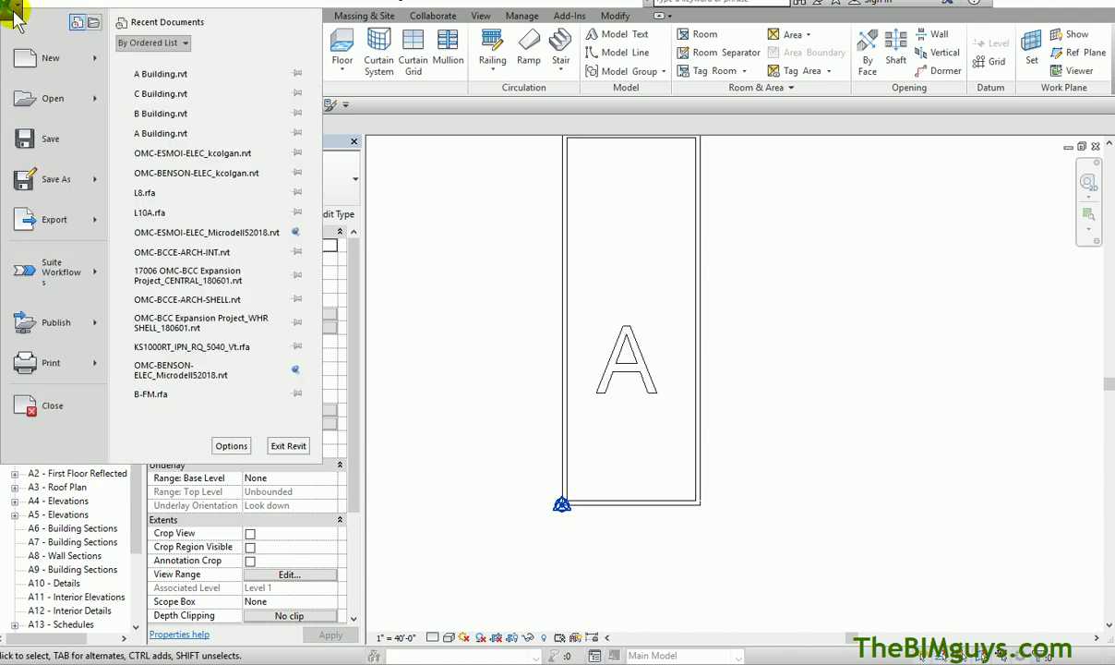
pyautogui.click(48, 141)
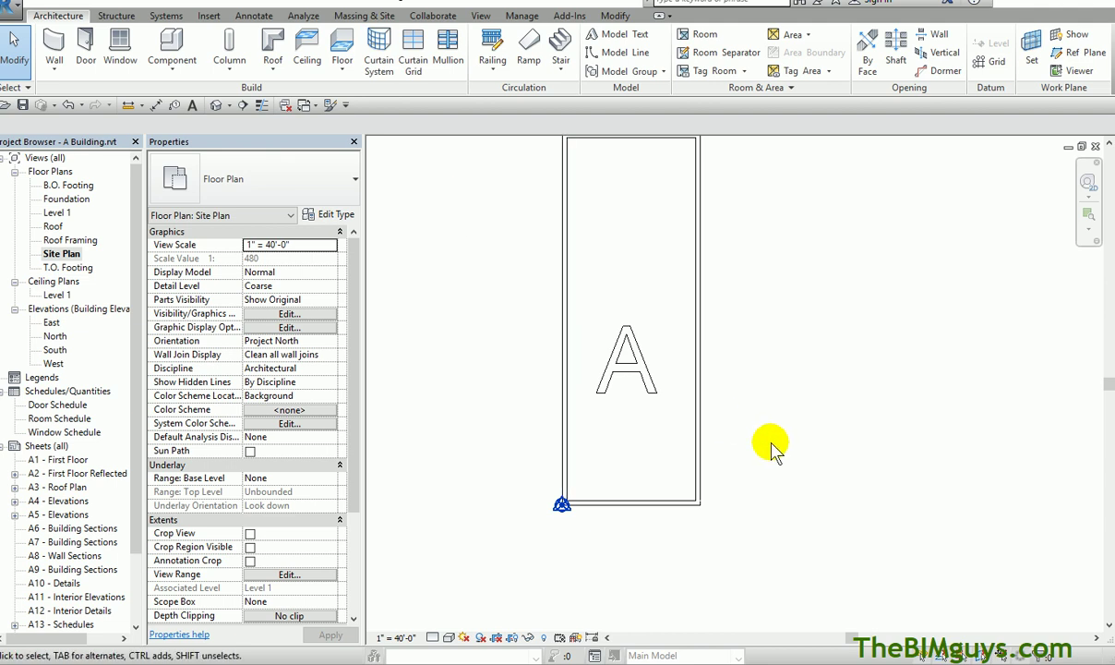
pyautogui.click(19, 9)
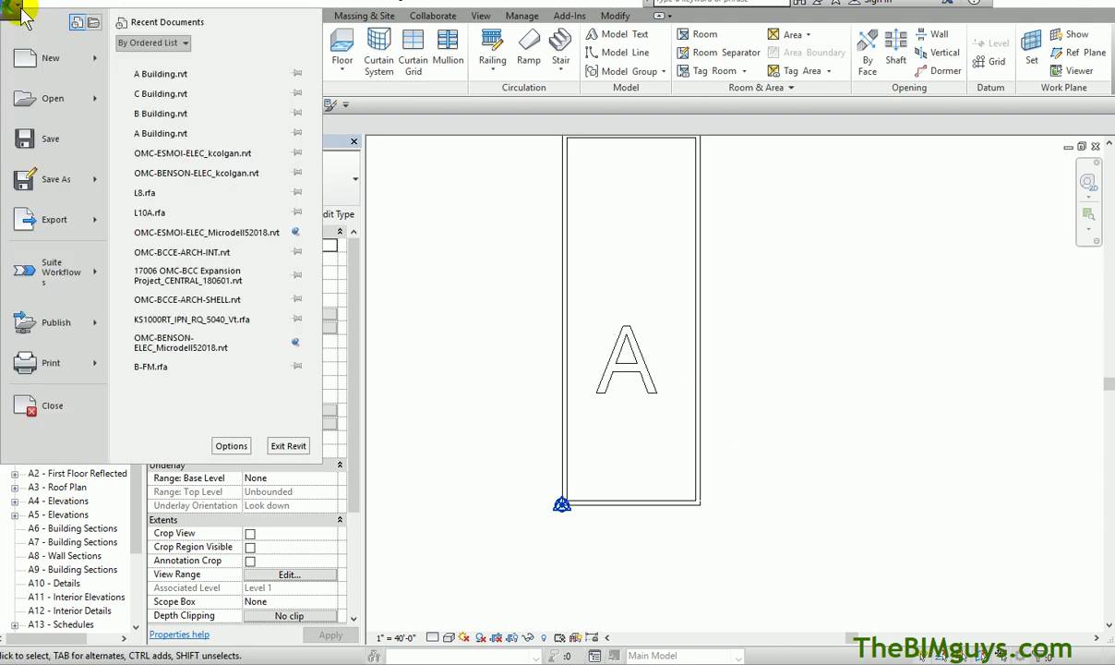
pyautogui.click(753, 488)
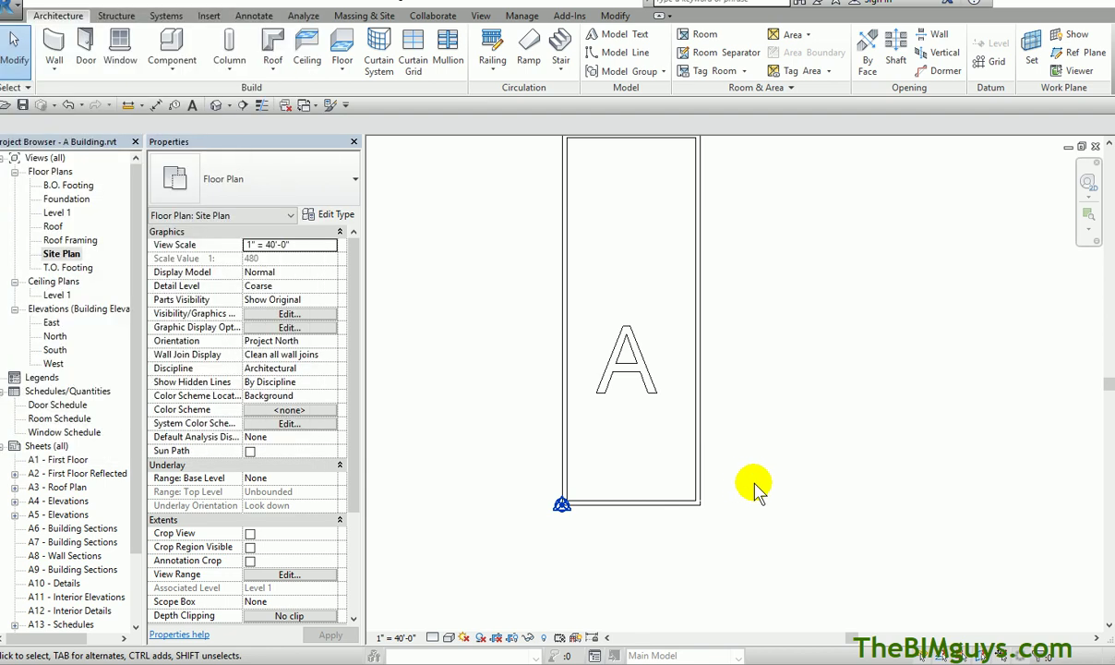
# - Try to open B Building.rvt from the recent documents
pyautogui.click(12, 20)
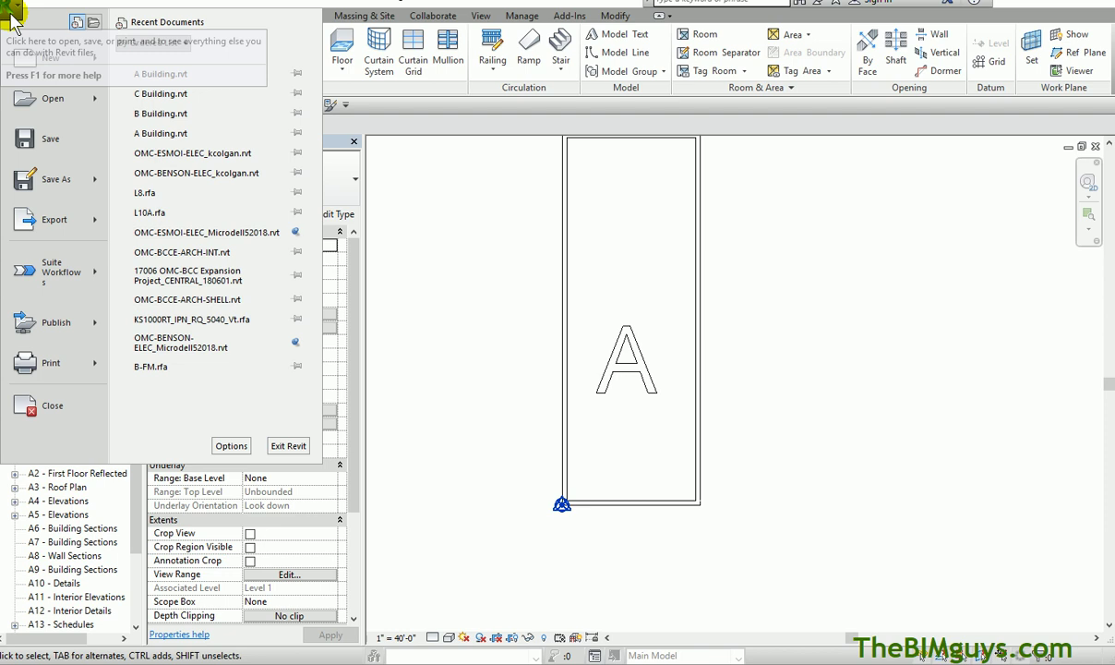
pyautogui.click(150, 114)
pyautogui.click(835, 387)
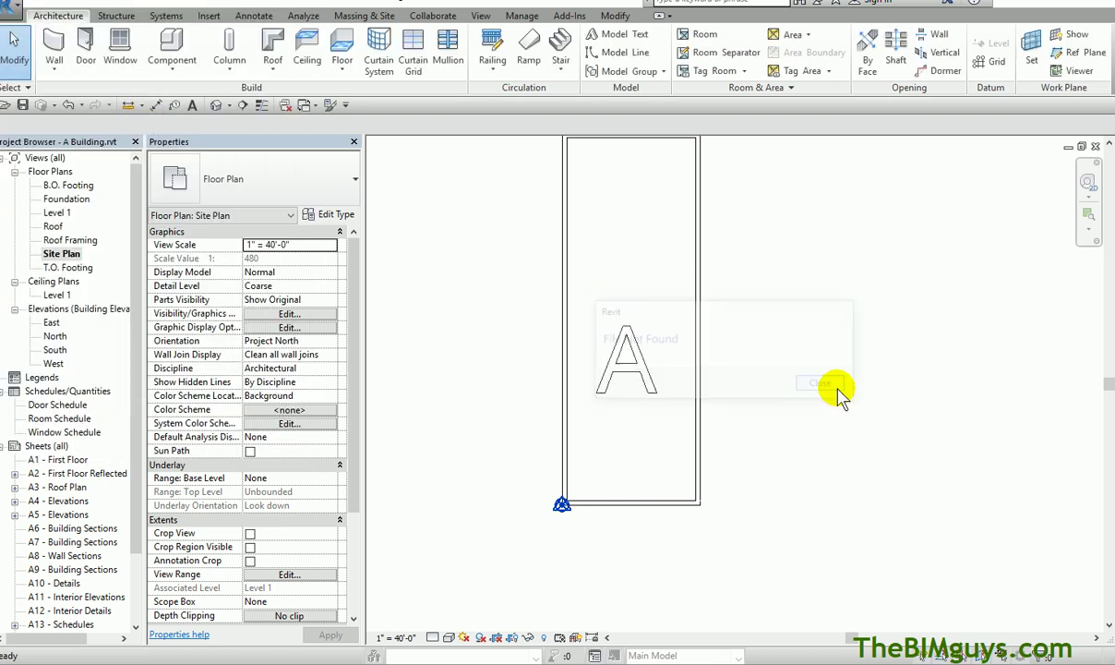
# - Open the B Building.rvt project from the Shared Coords folder
pyautogui.click(15, 18)
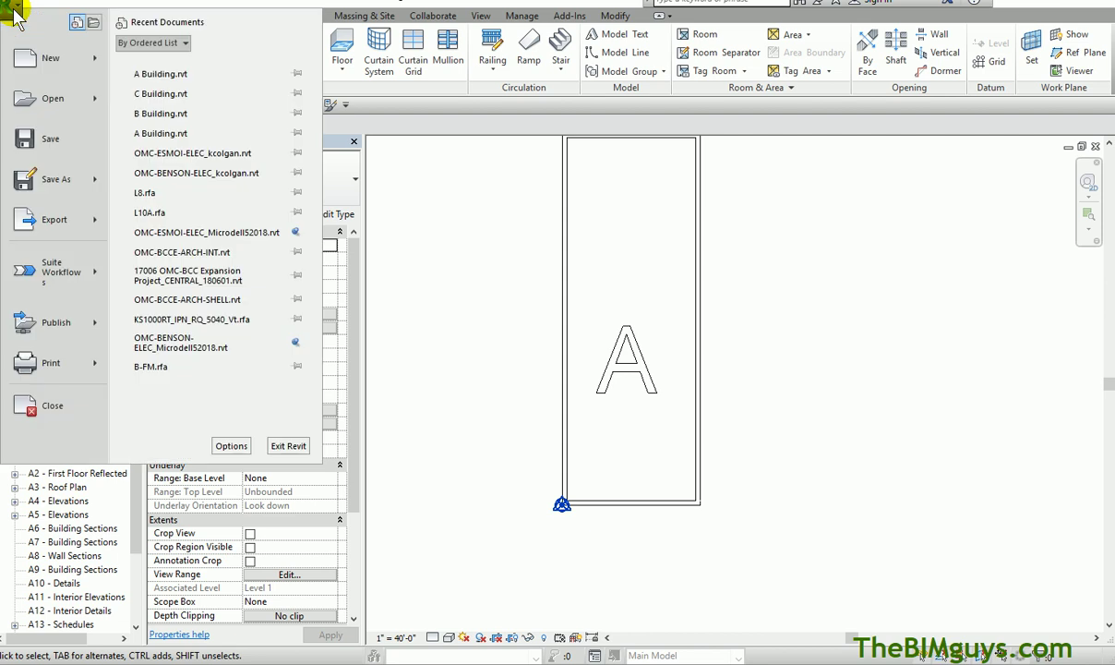
pyautogui.click(53, 98)
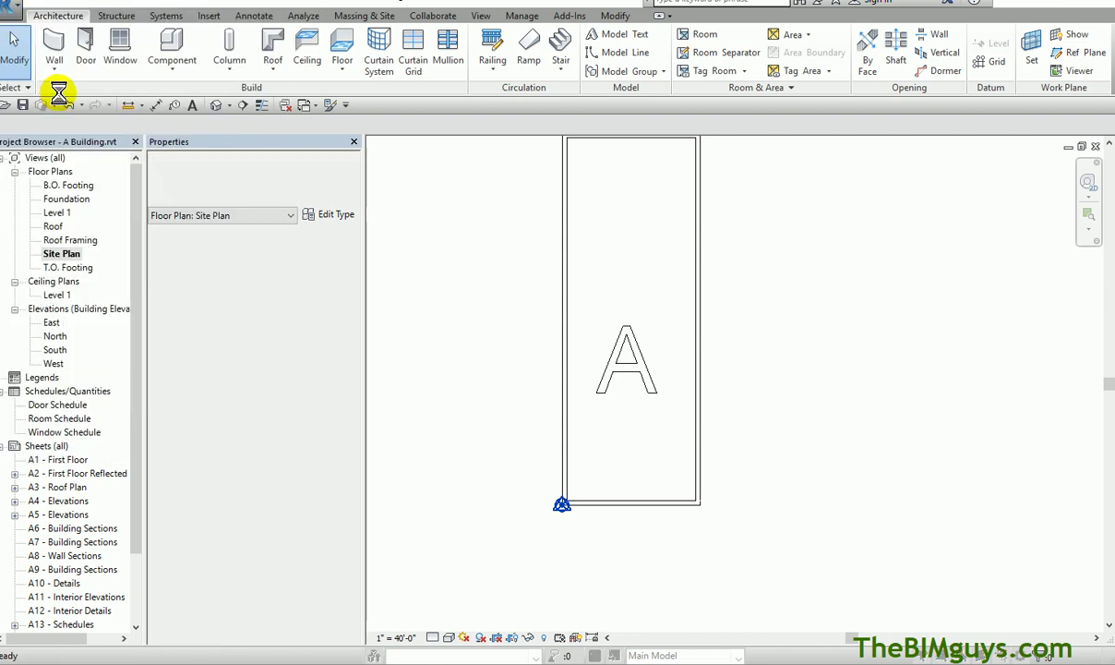
pyautogui.click(413, 132)
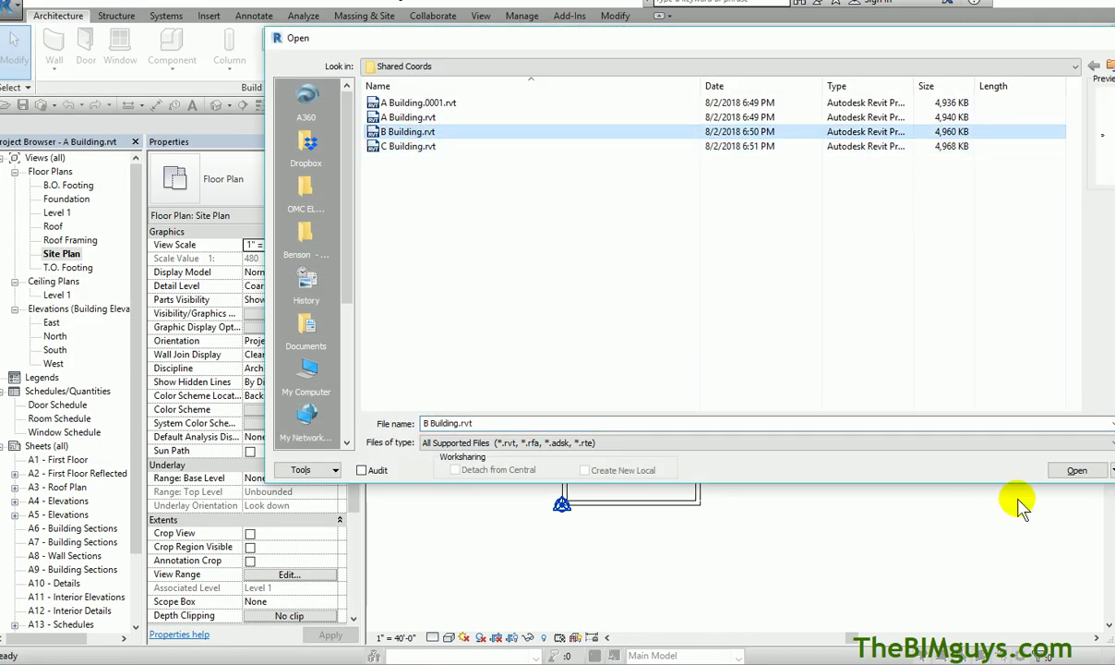
pyautogui.click(1071, 470)
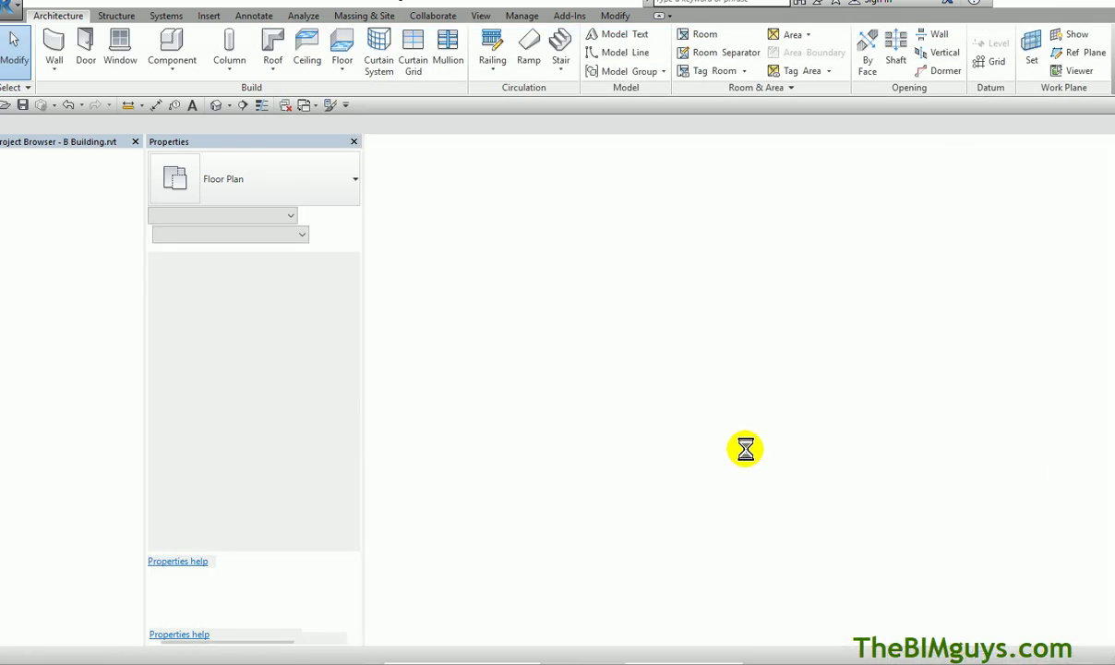
# - Examine where the base and survey points sit in B Building's Site Plan view, and close that project's views
pyautogui.doubleClick(60, 253)
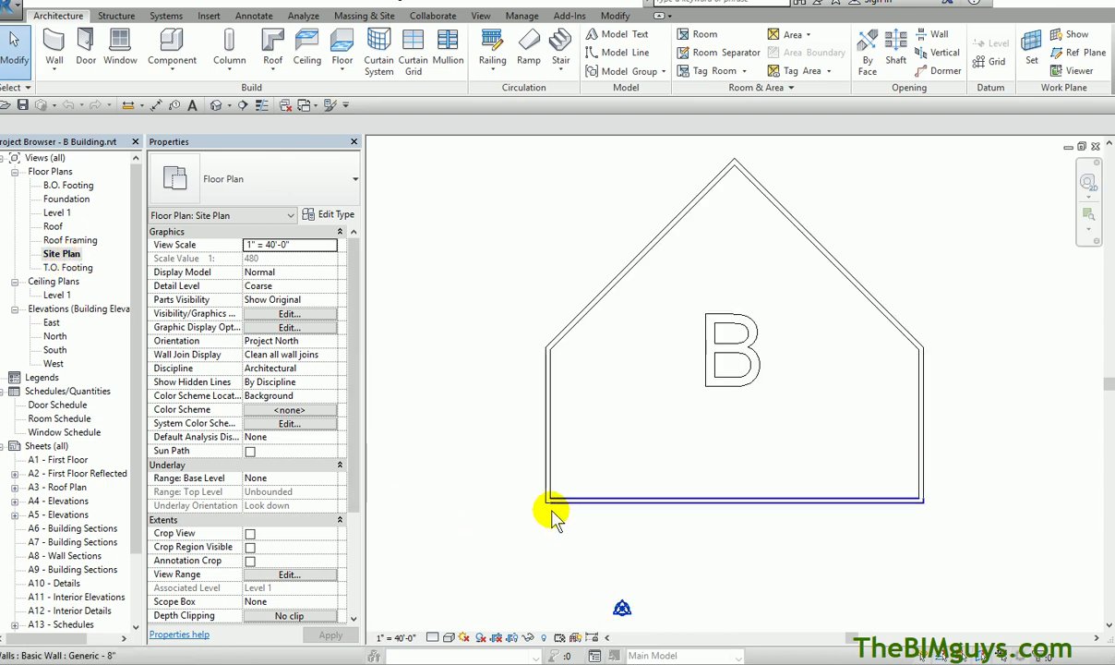
pyautogui.scroll(-1, 517, 526)
pyautogui.scroll(1, 517, 526)
pyautogui.scroll(-2, 526, 515)
pyautogui.moveTo(525, 515); pyautogui.dragTo(552, 472, button='middle')
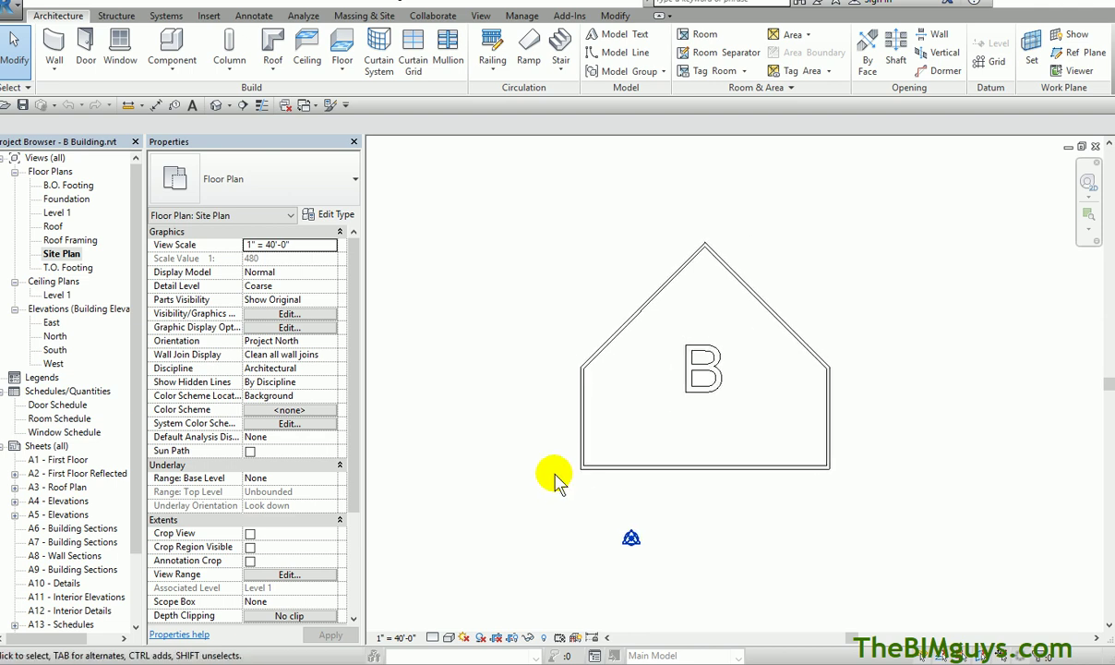
pyautogui.click(1095, 148)
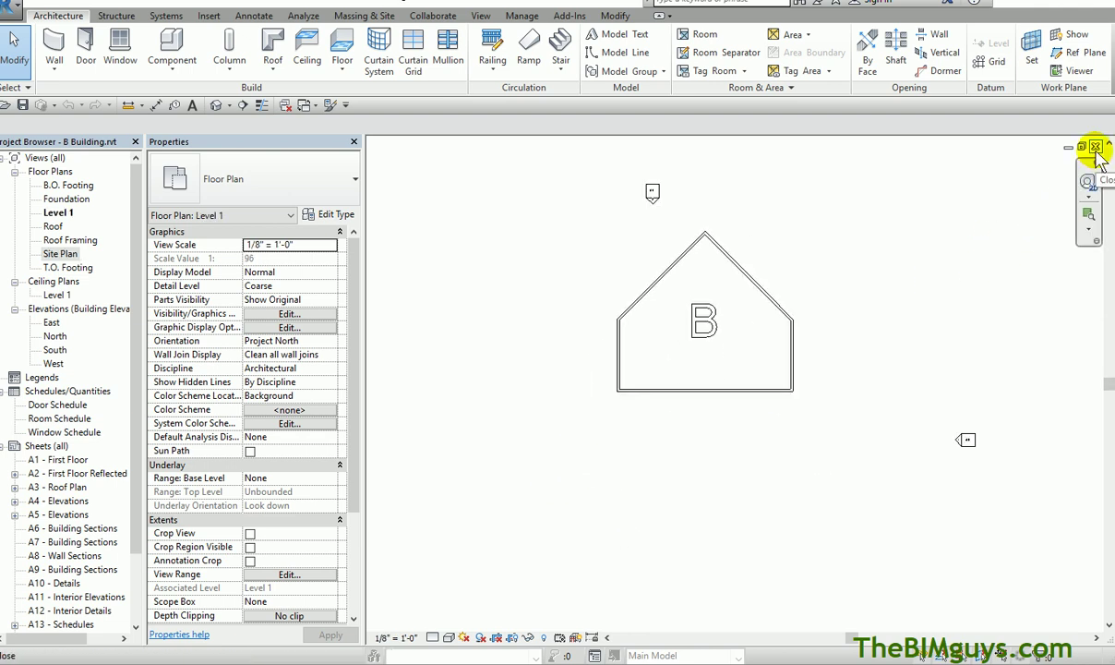
pyautogui.click(1096, 148)
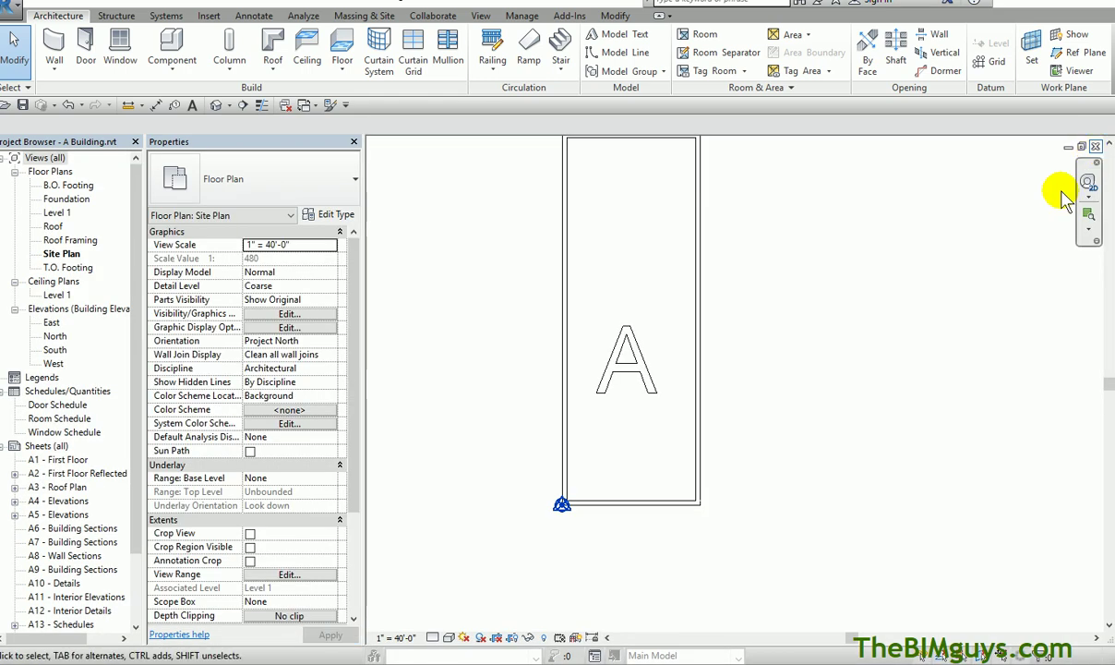
# - Link B Building.rvt into A Building's Site Plan with Auto - By Shared Coordinates positioning
pyautogui.scroll(-2, 854, 383)
pyautogui.moveTo(858, 404); pyautogui.dragTo(779, 393, button='middle')
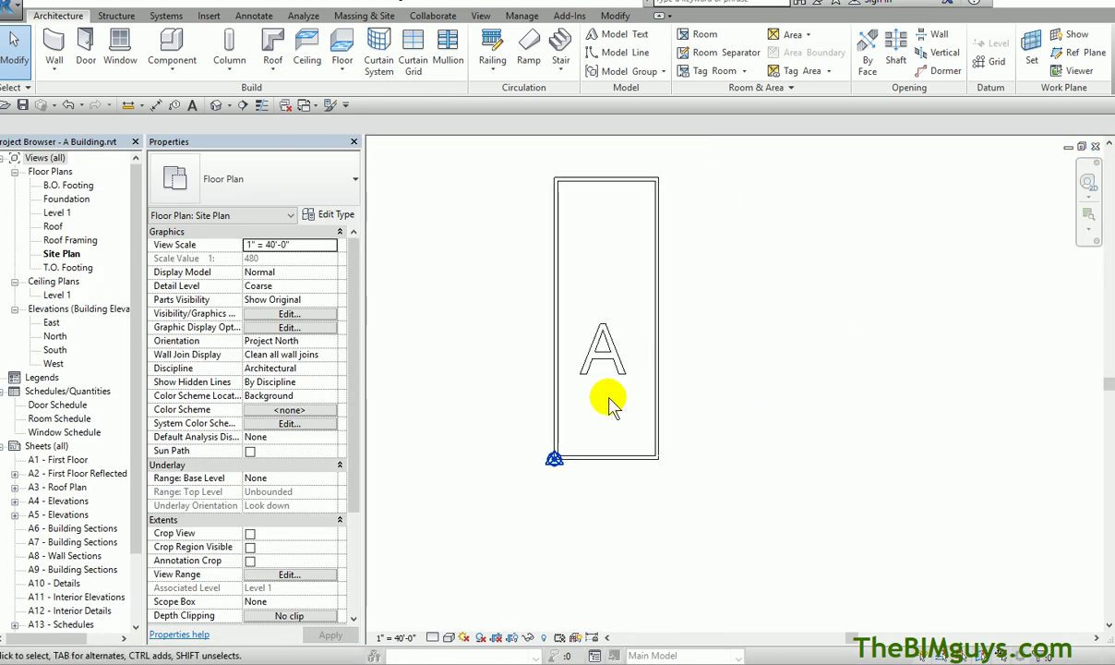
pyautogui.click(210, 17)
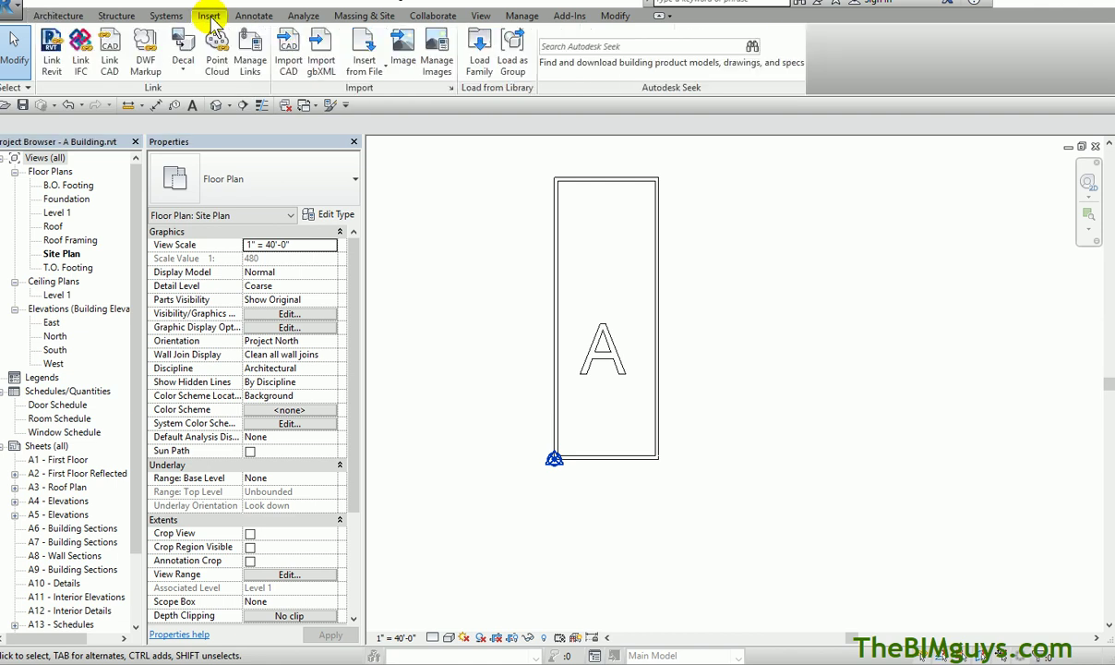
pyautogui.click(52, 54)
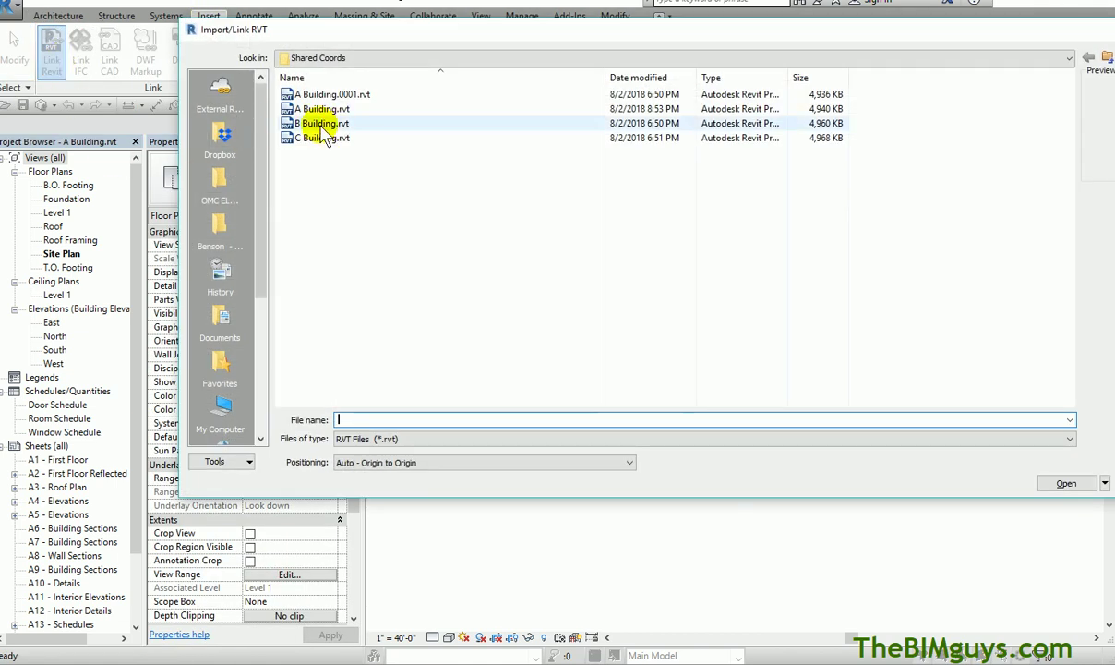
pyautogui.click(318, 126)
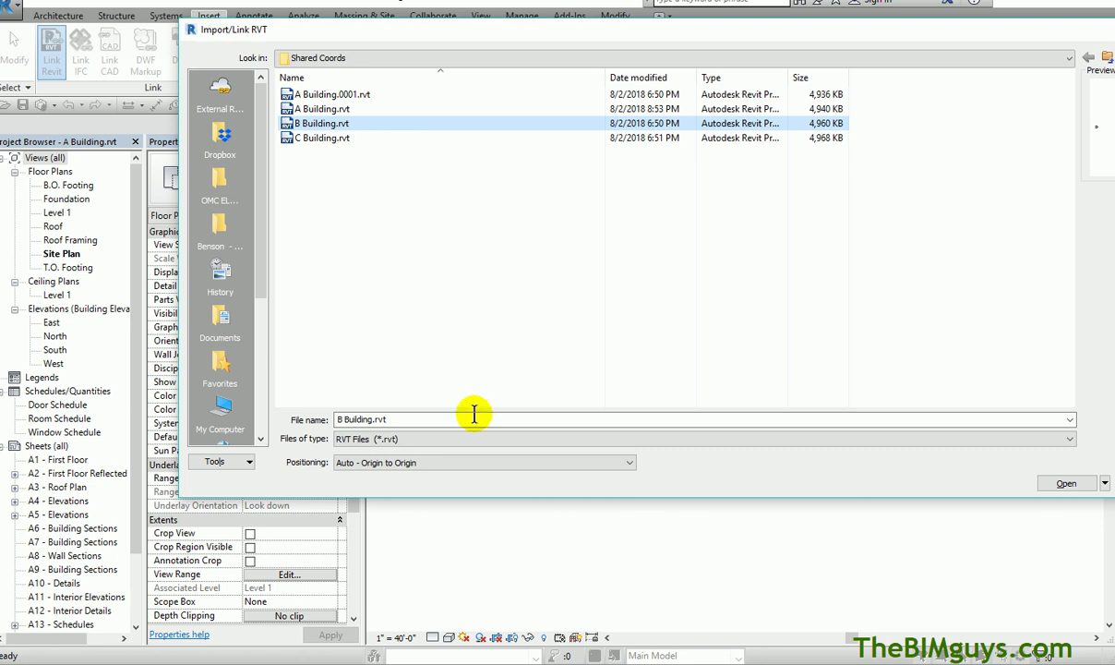
pyautogui.click(469, 464)
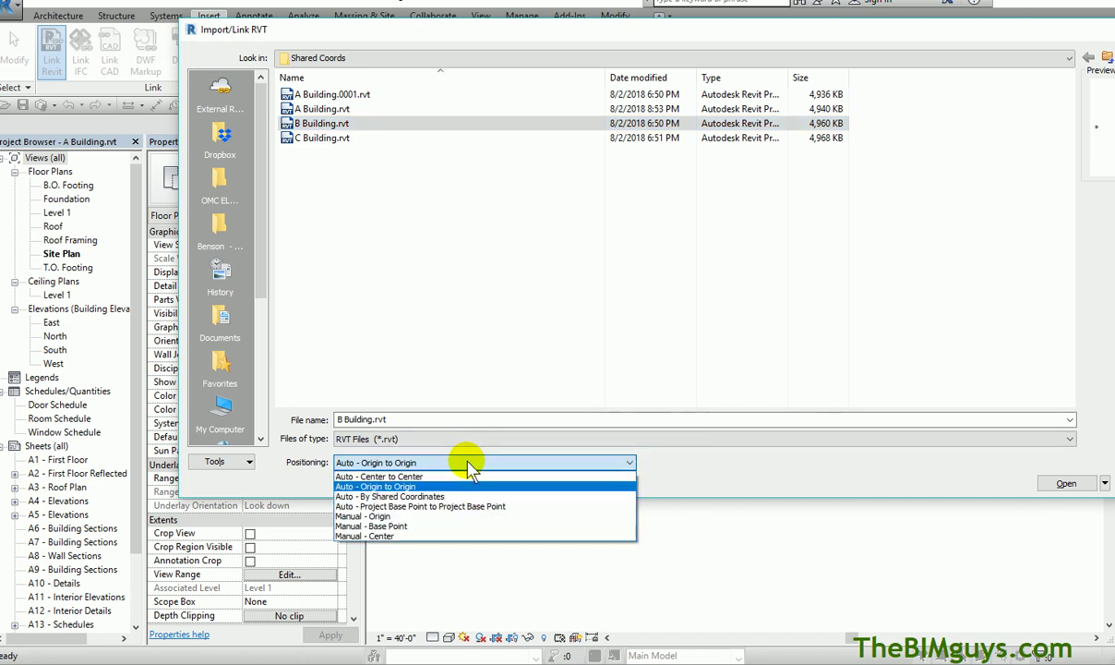
pyautogui.click(406, 497)
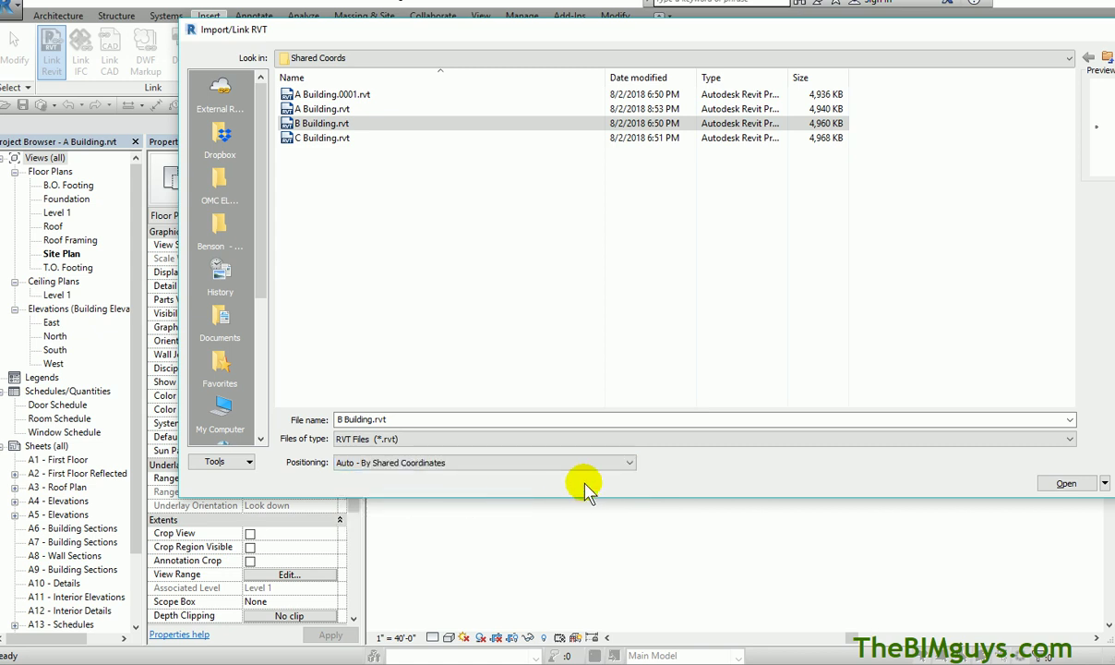
pyautogui.click(625, 463)
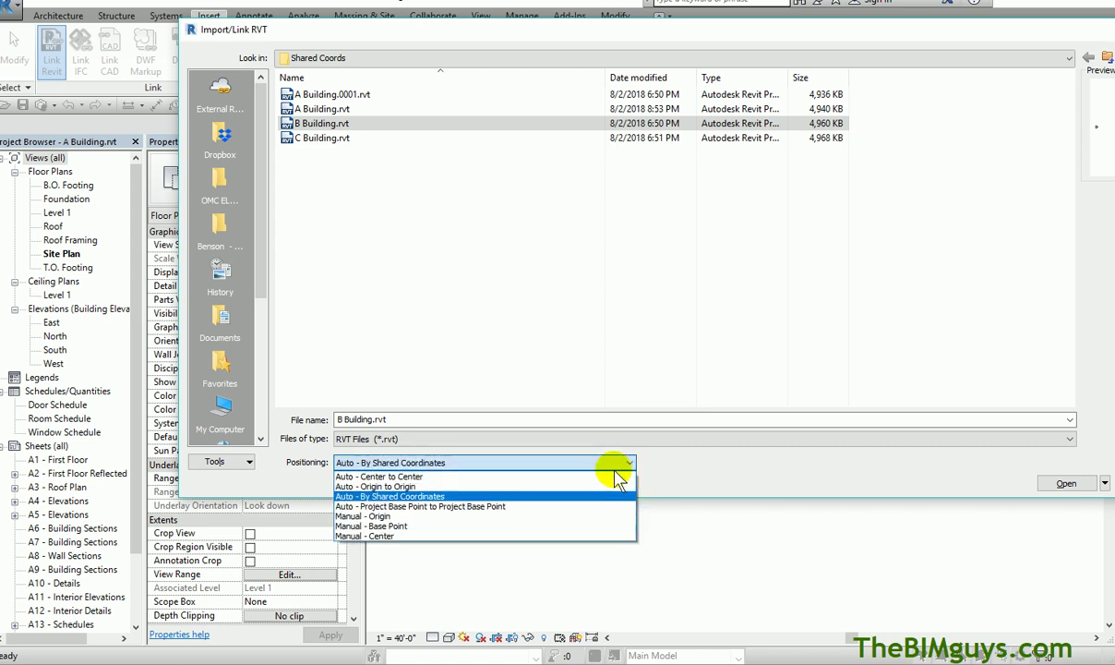
pyautogui.click(549, 496)
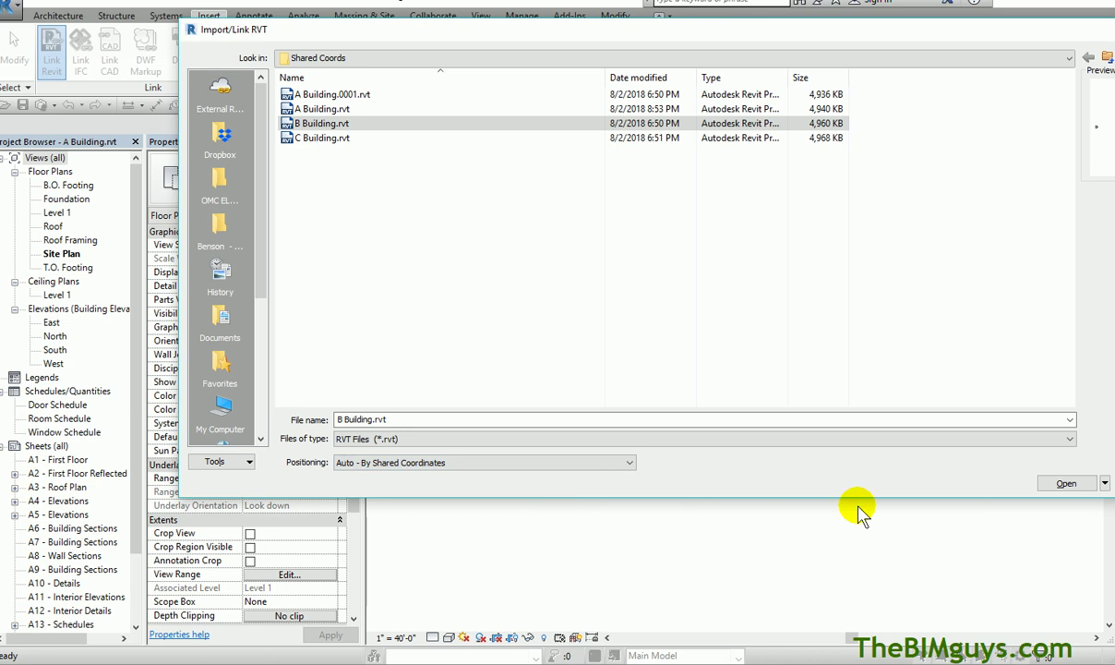
pyautogui.click(1067, 483)
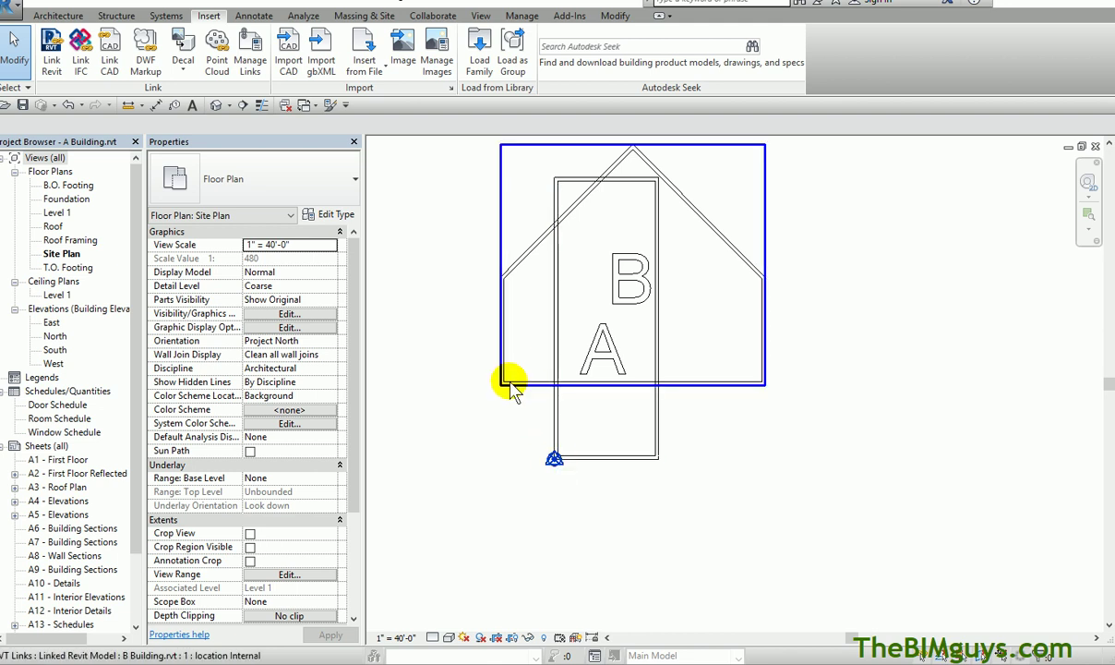
# - Try to move the linked B Building east, clear of A Building, and undo the Revit link
pyautogui.click(521, 383)
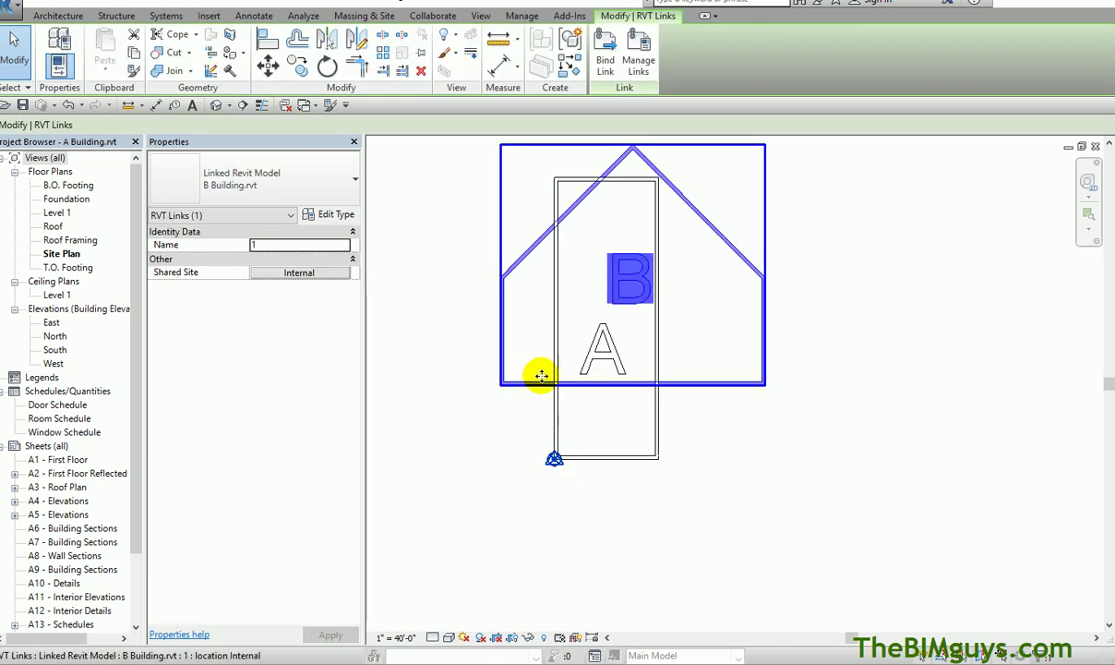
pyautogui.moveTo(541, 376); pyautogui.dragTo(798, 434)
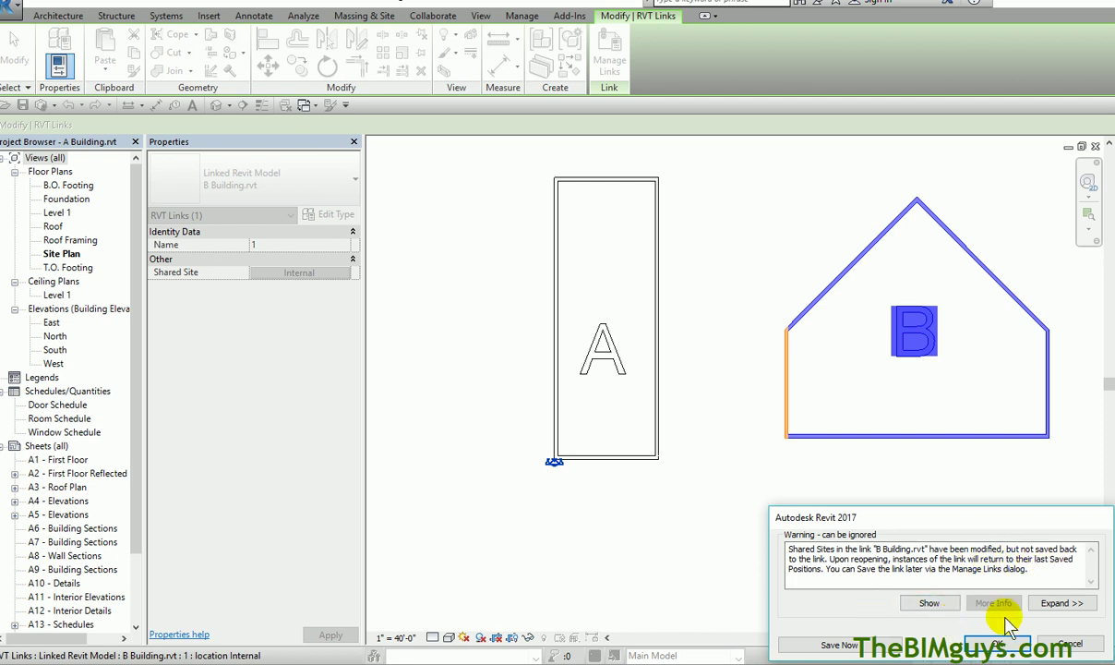
pyautogui.click(1071, 644)
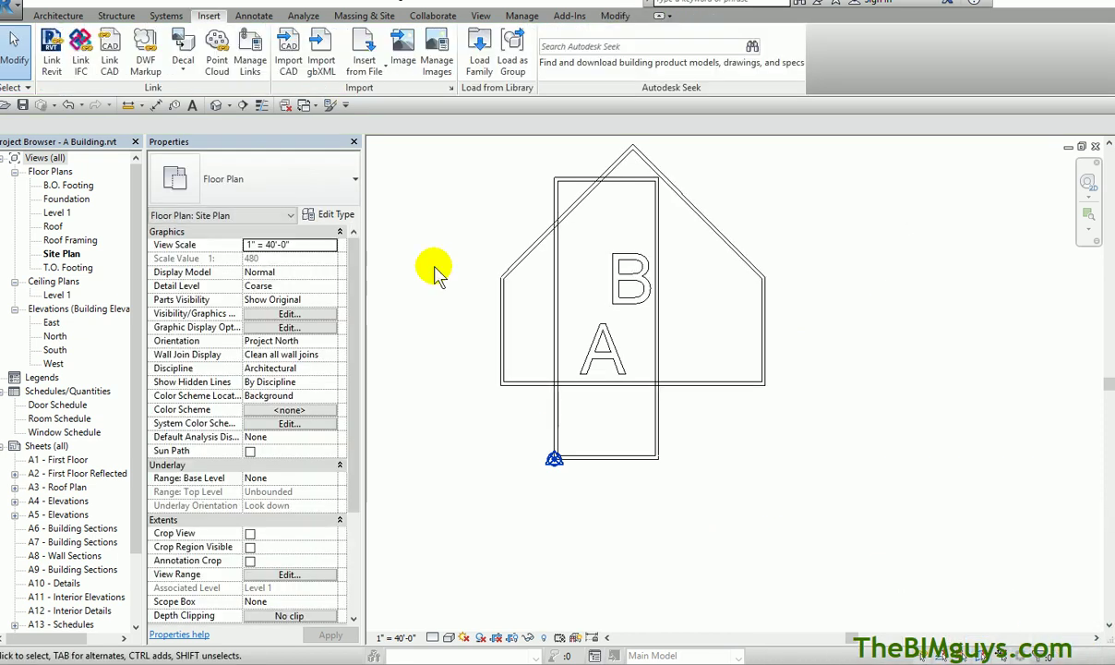
pyautogui.click(68, 104)
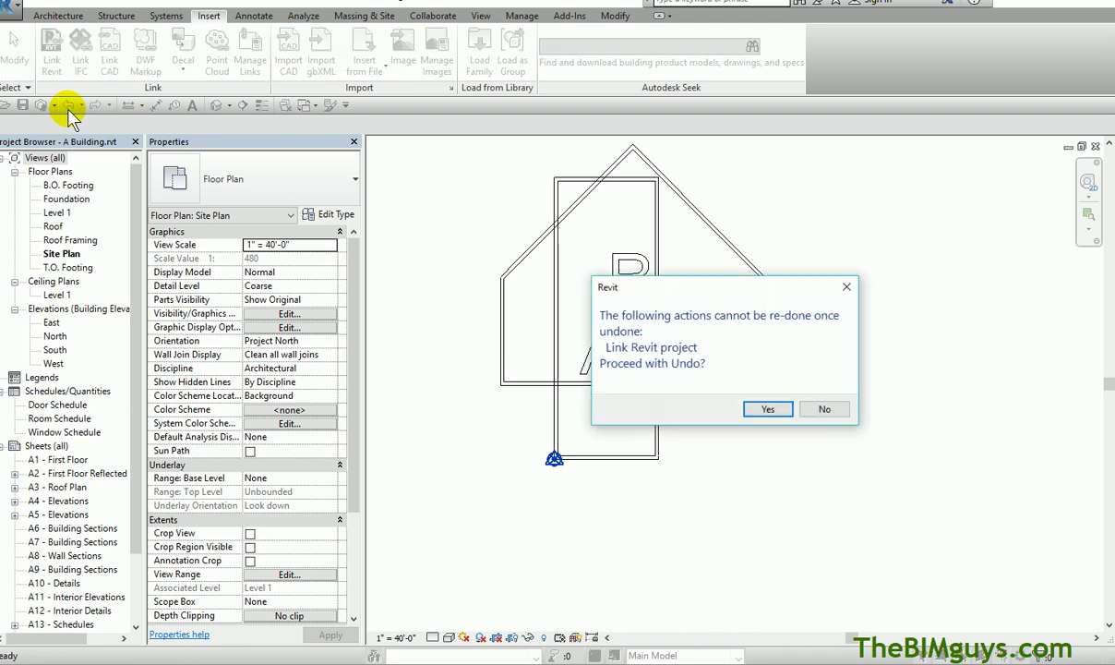
pyautogui.click(766, 409)
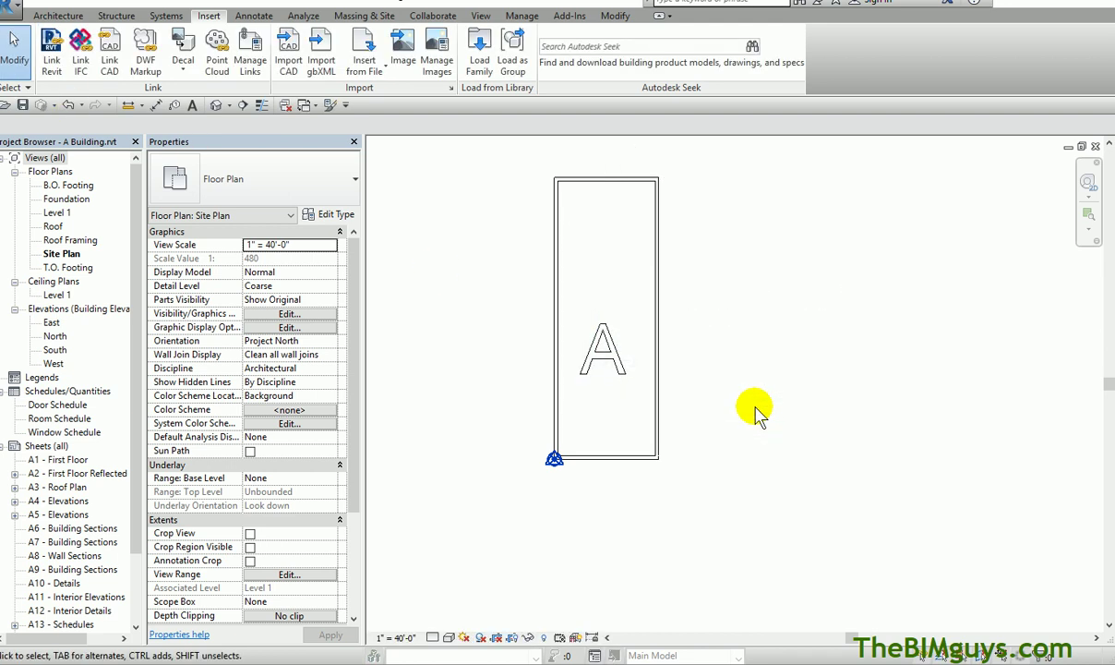
# - Link B Building.rvt from the Shared Coords folder with Auto - Origin to Origin positioning
pyautogui.click(59, 74)
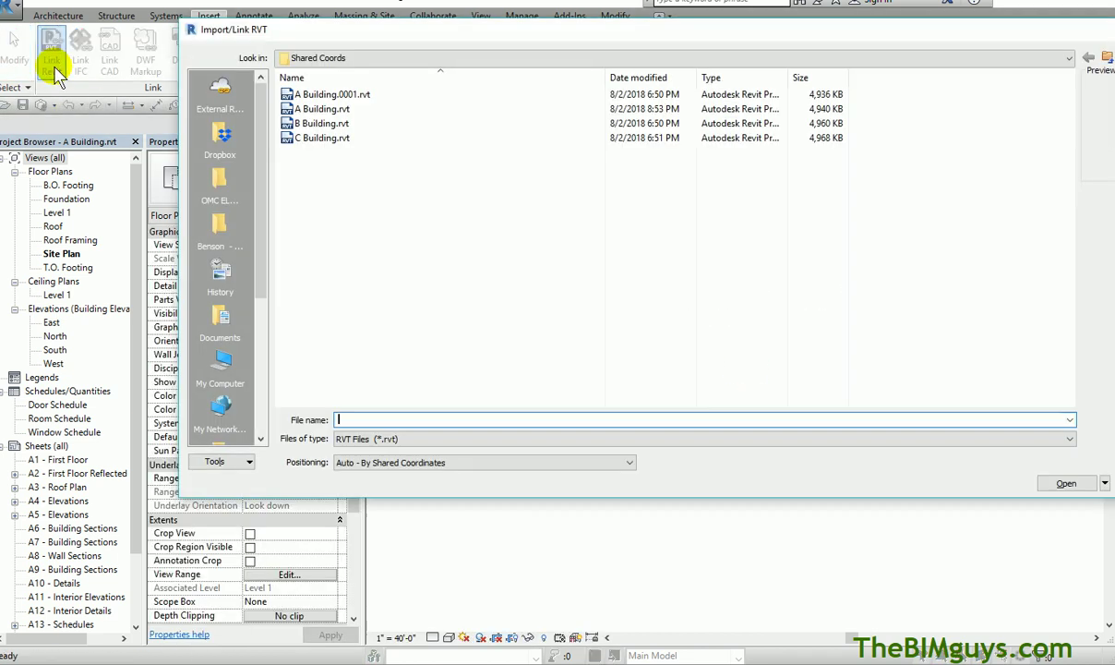
pyautogui.click(323, 123)
pyautogui.click(605, 460)
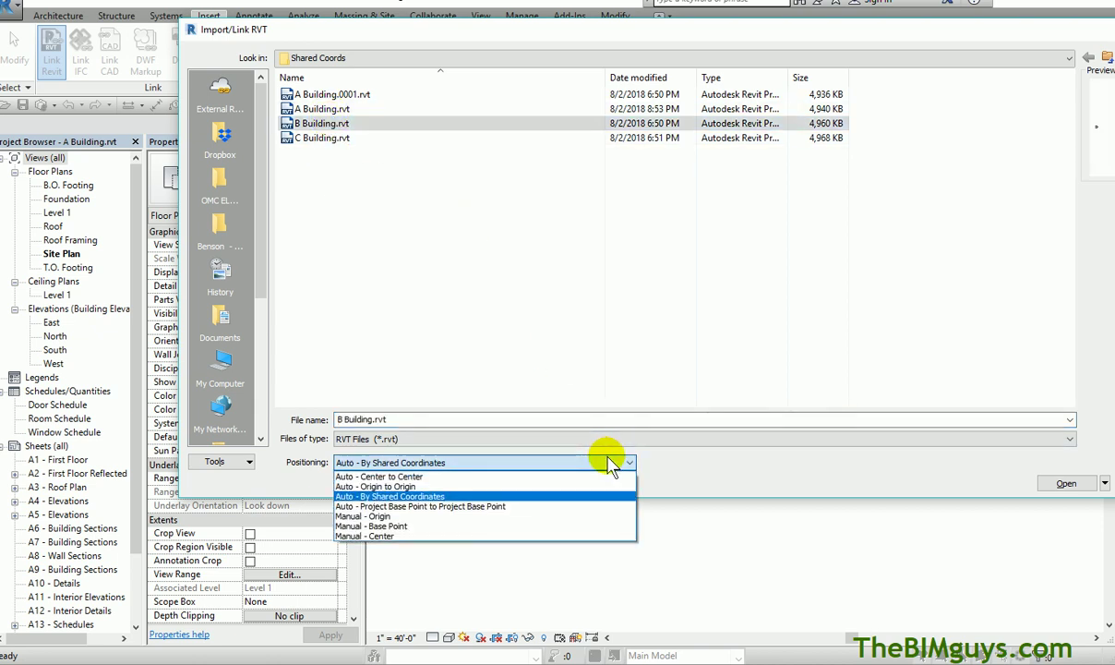
pyautogui.click(587, 486)
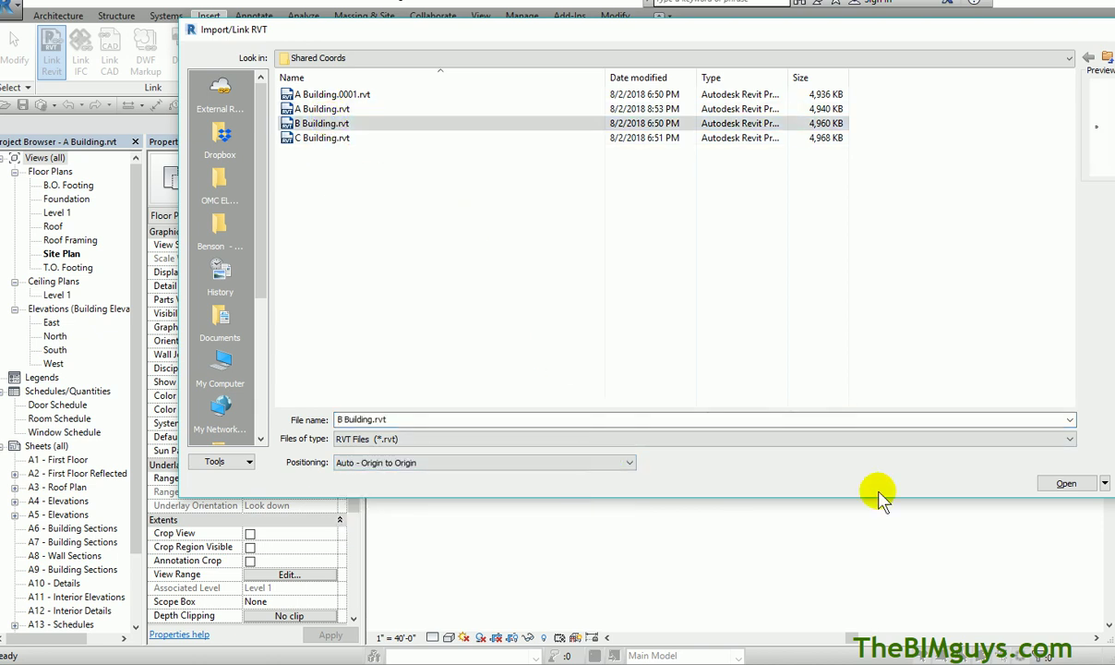
pyautogui.click(1043, 487)
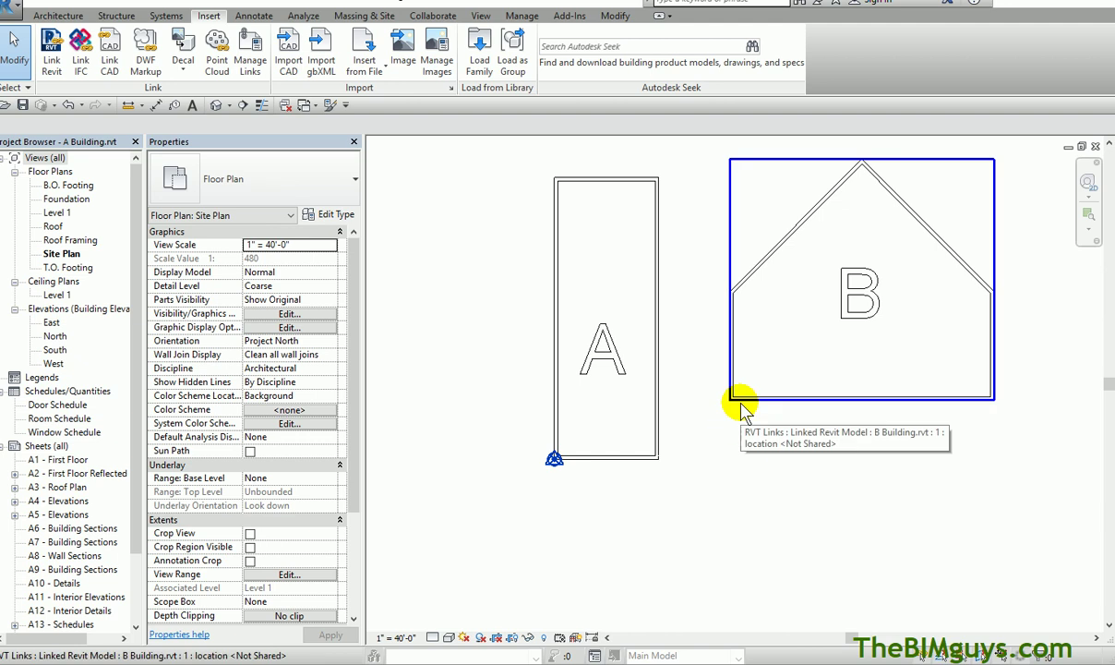
# - Move the linked B Building so its southwest corner meets A Building's southeast corner
pyautogui.click(743, 398)
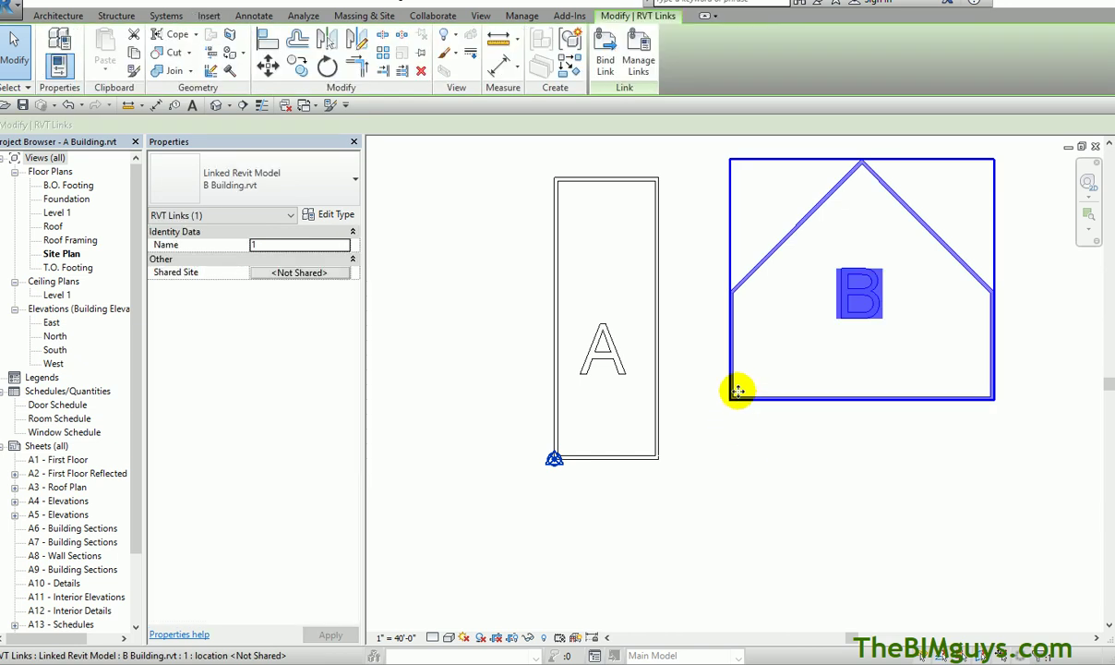
pyautogui.click(269, 64)
pyautogui.click(730, 401)
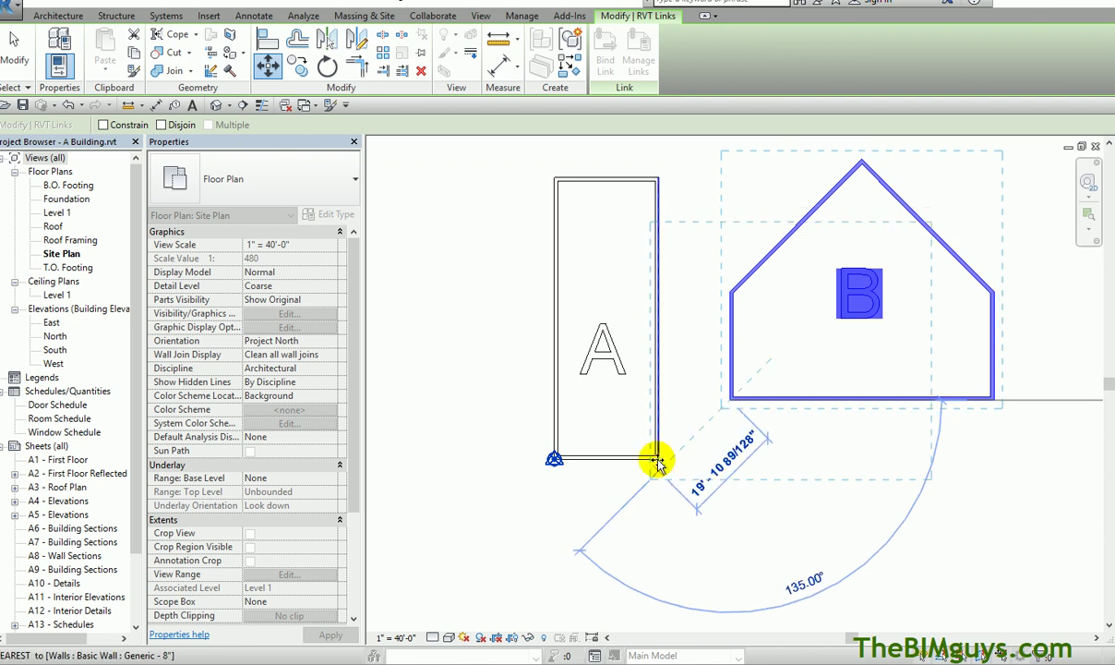
pyautogui.scroll(2, 655, 461)
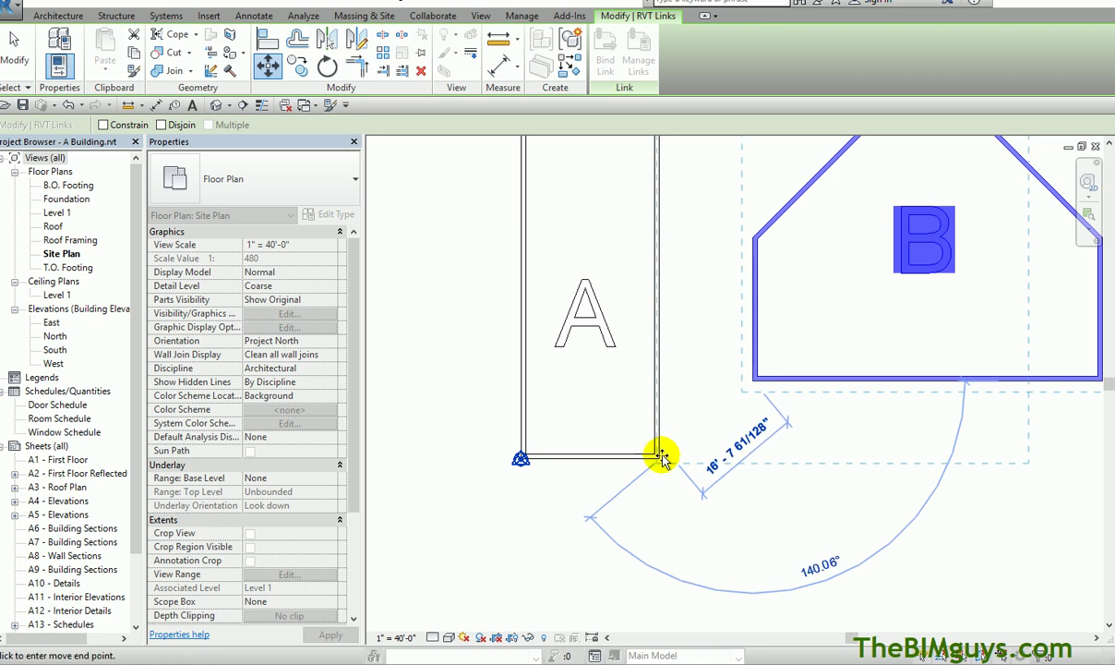
pyautogui.click(659, 457)
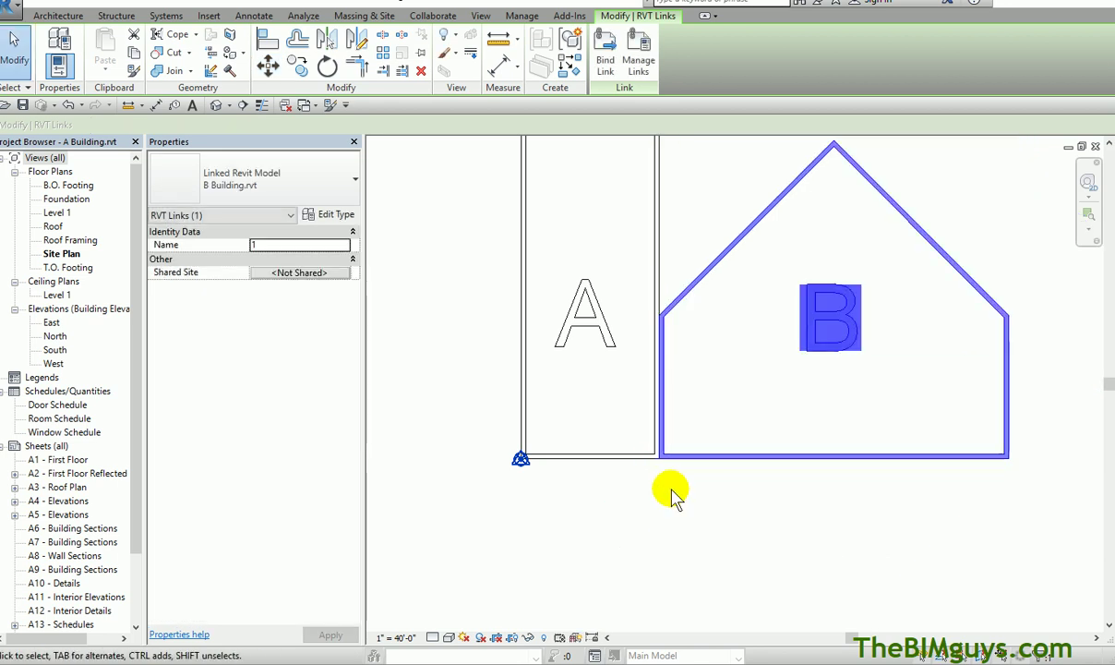
pyautogui.click(657, 487)
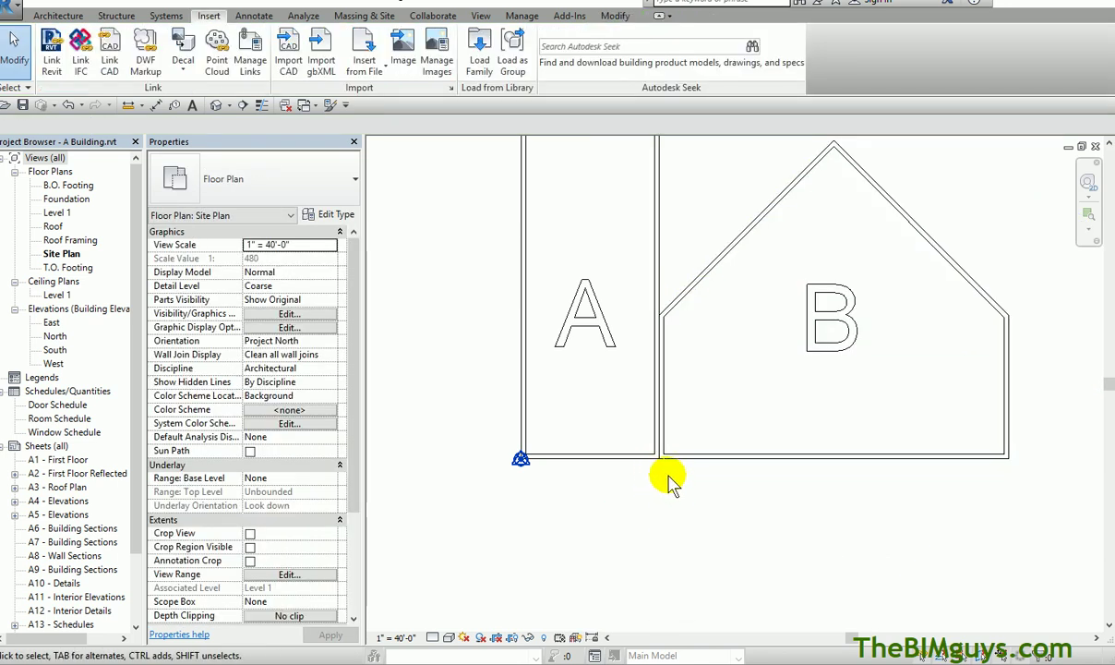
# - Turn on Thin Lines and check the corner alignment where A Building and B Building meet
pyautogui.scroll(4, 659, 471)
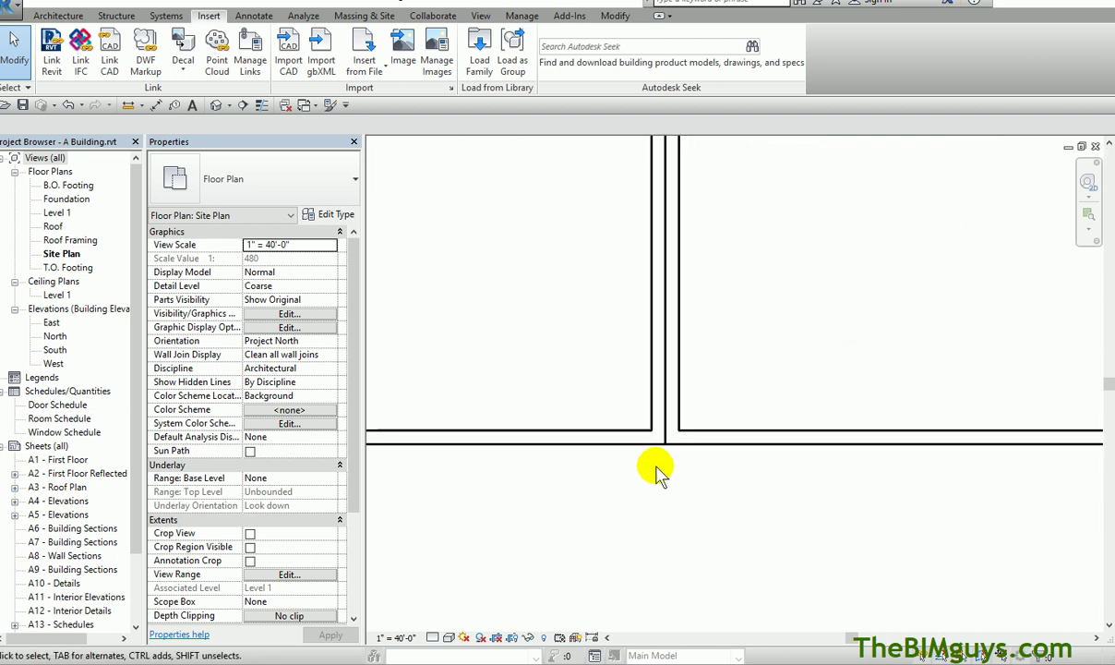
pyautogui.scroll(3, 657, 471)
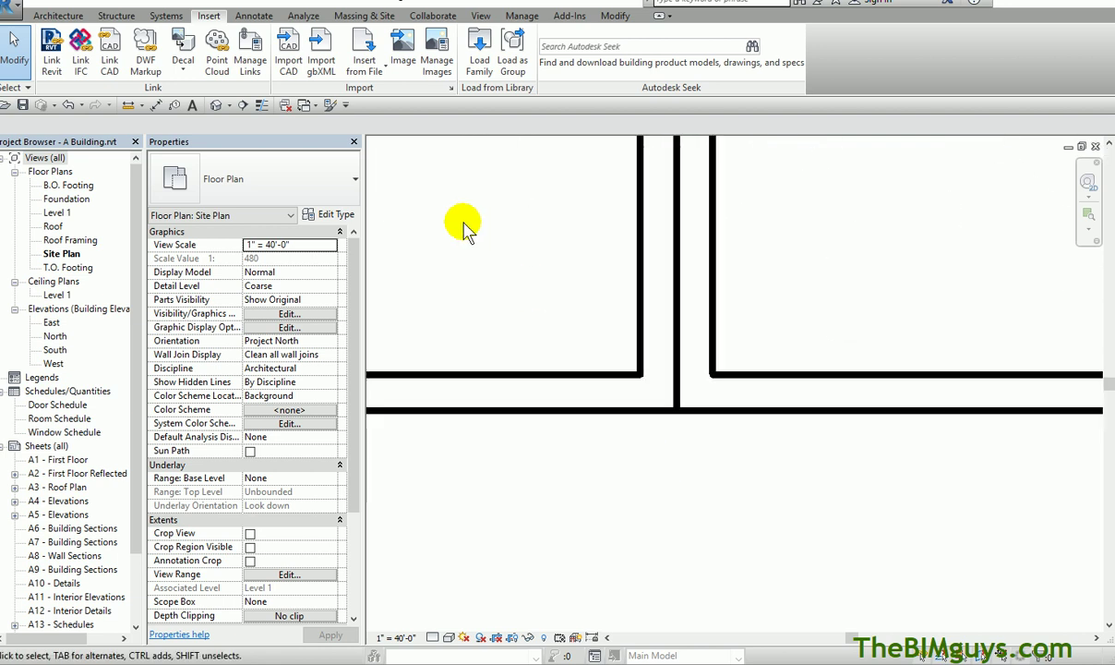
pyautogui.click(262, 106)
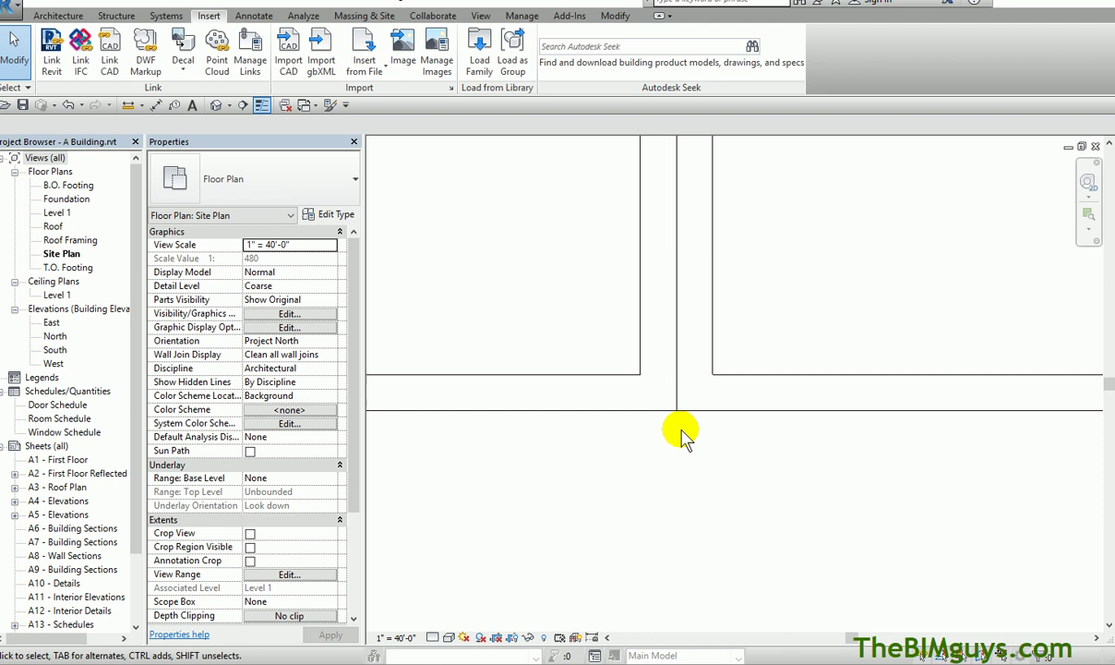
pyautogui.scroll(3, 673, 410)
pyautogui.scroll(-5, 681, 417)
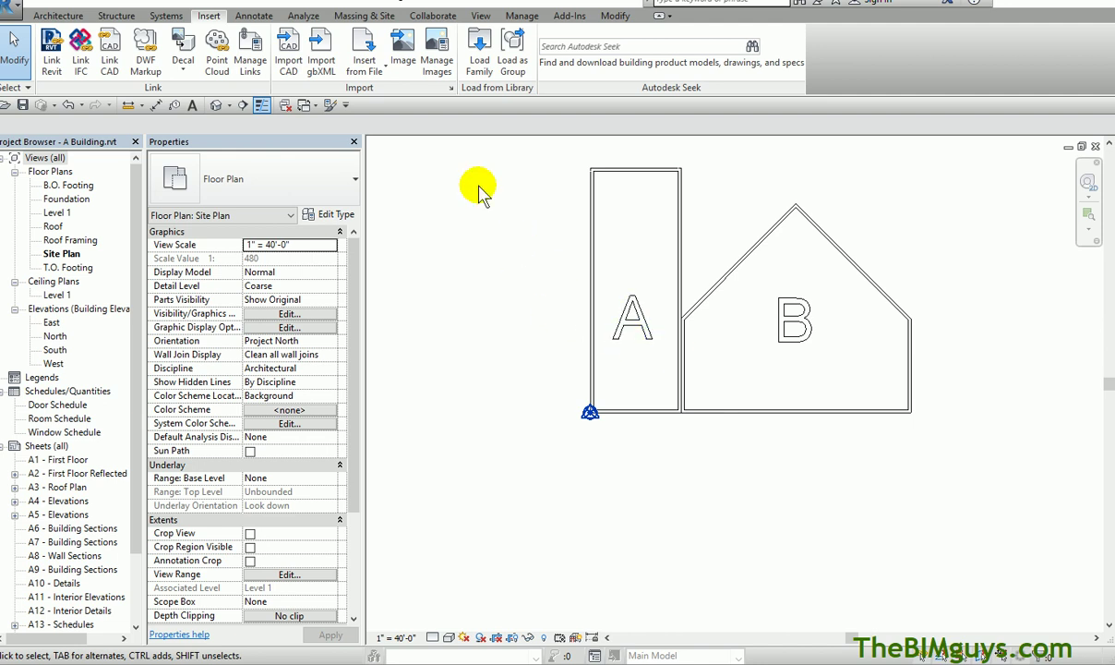
# - Publish A Building's shared coordinates to the linked B Building, using its Internal (current) site position
pyautogui.click(521, 18)
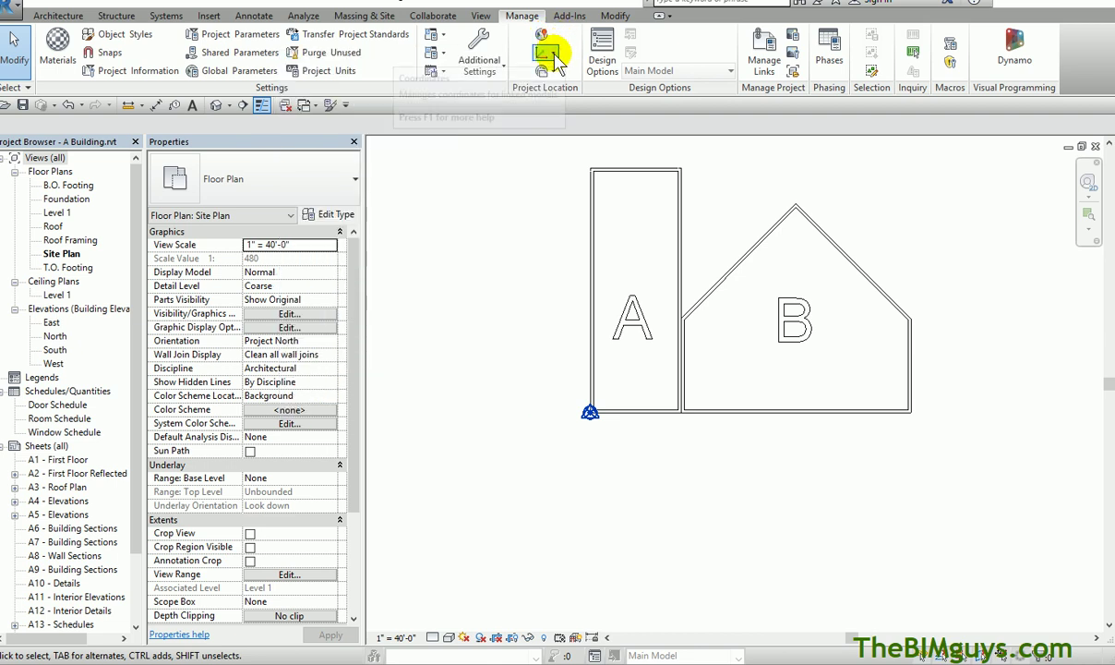
pyautogui.click(552, 53)
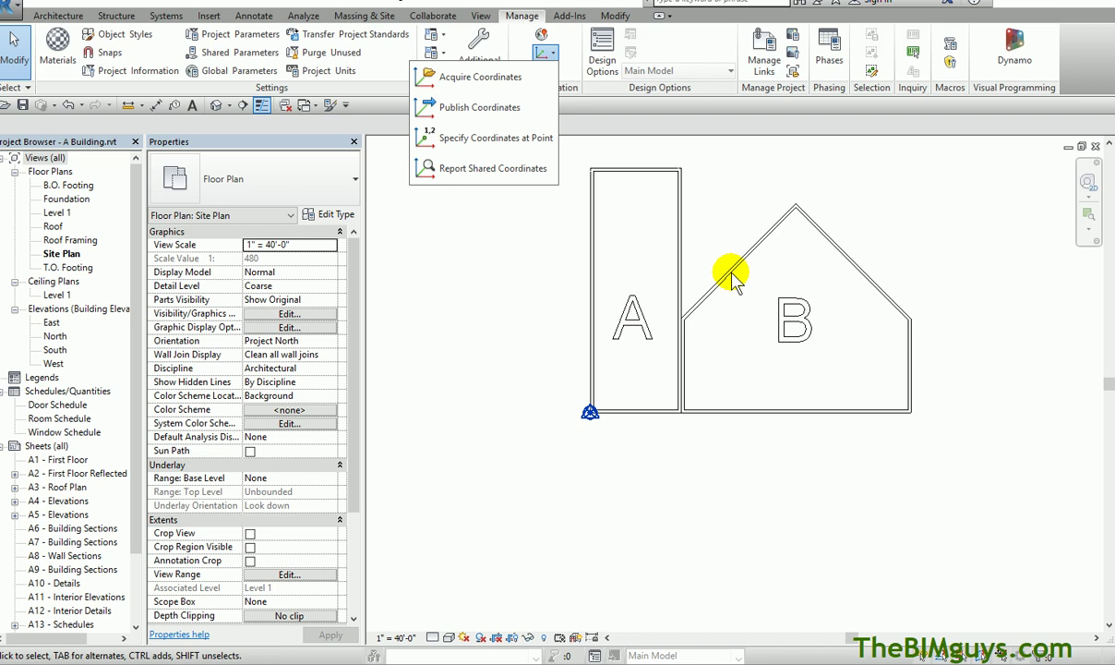
pyautogui.click(480, 107)
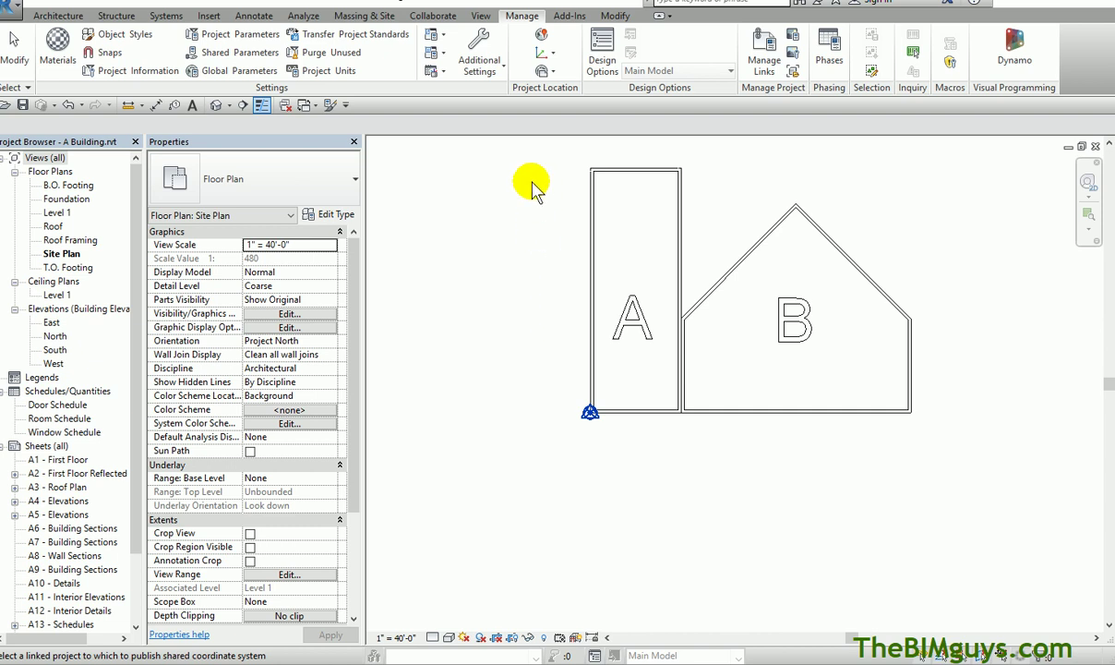
pyautogui.click(553, 54)
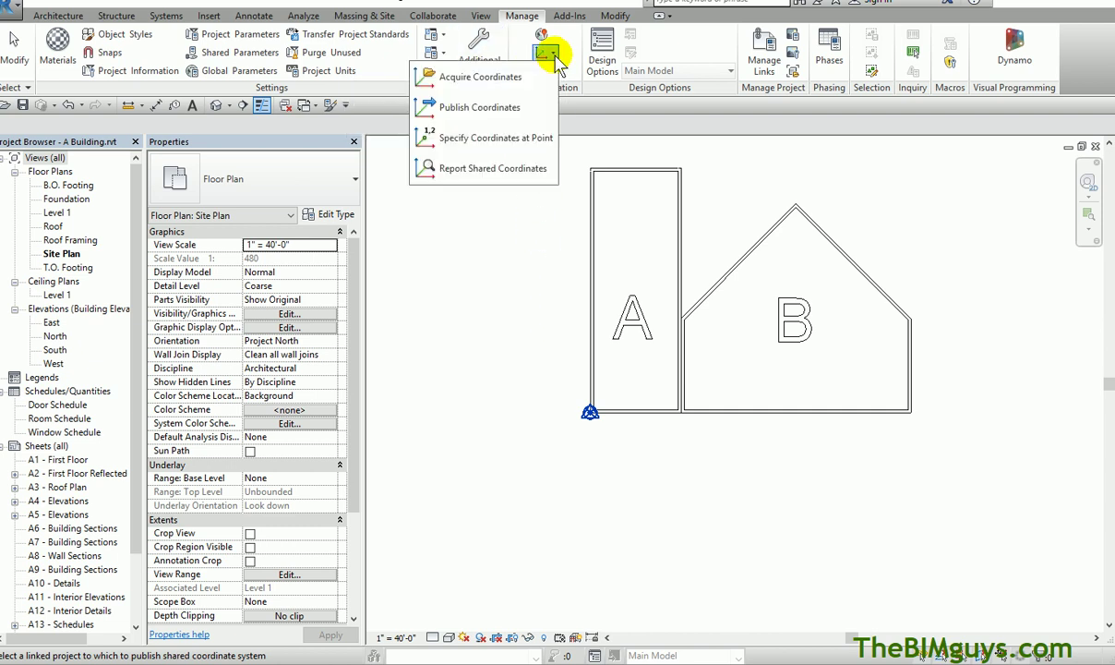
pyautogui.click(533, 109)
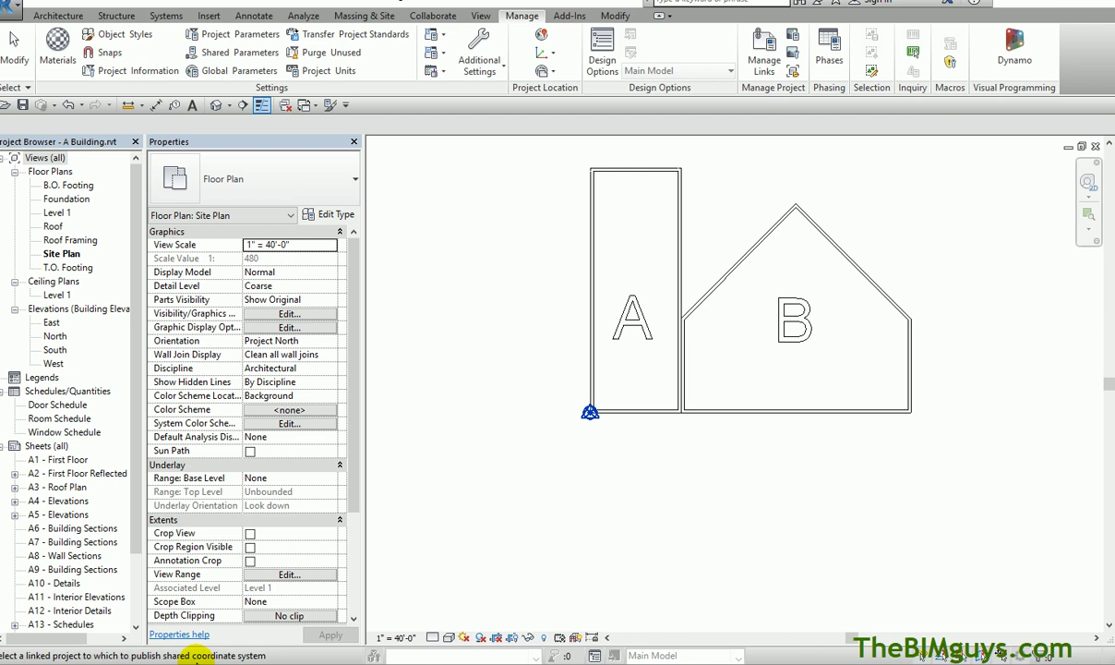
pyautogui.click(702, 304)
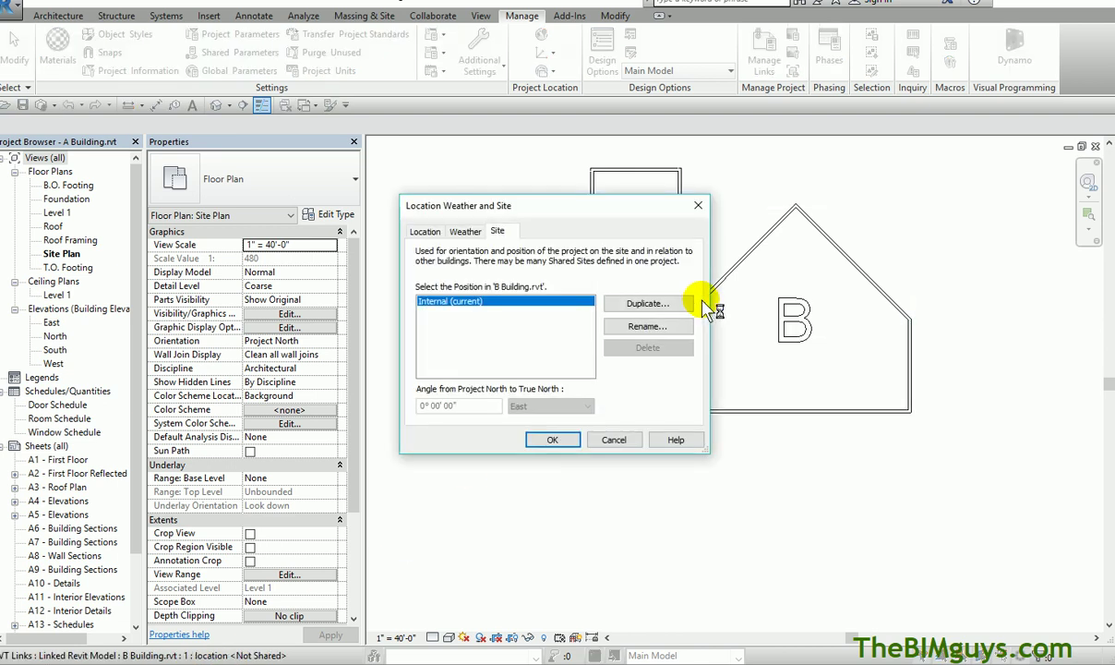
pyautogui.click(553, 441)
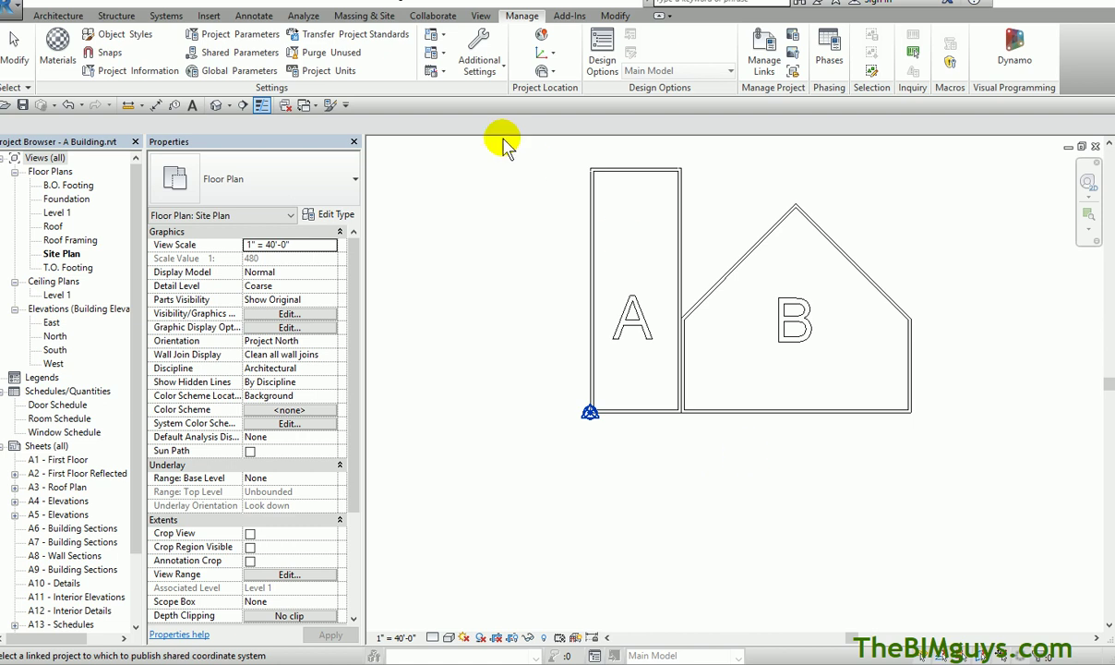
# - Open the Revit link manager and select the B Building.rvt link for saving its position
pyautogui.click(210, 16)
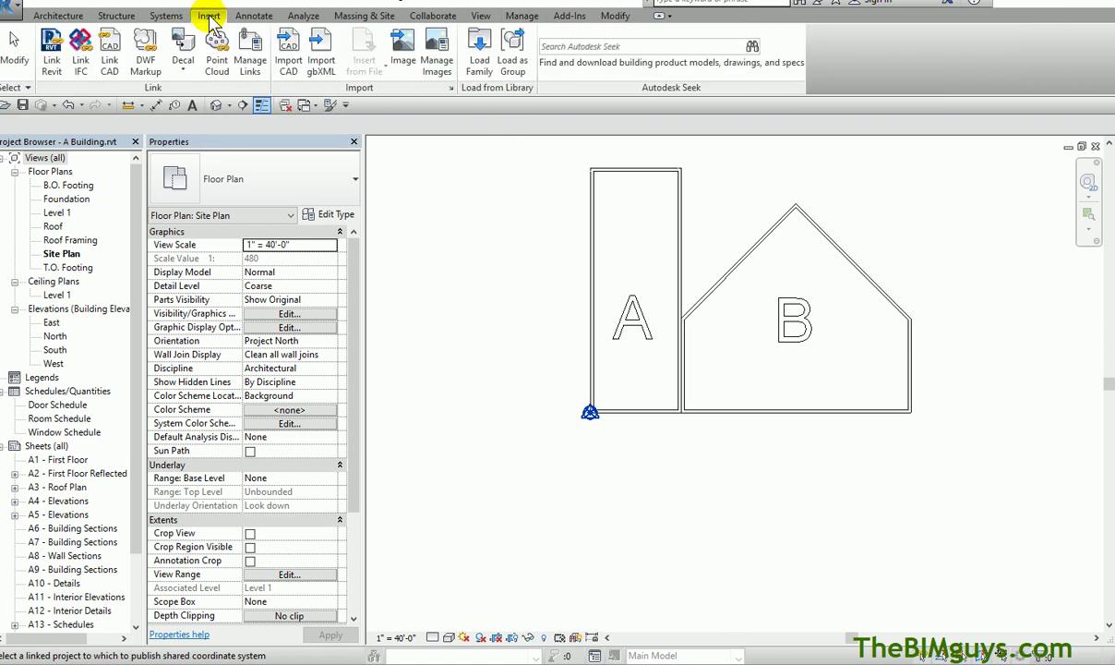
pyautogui.click(250, 51)
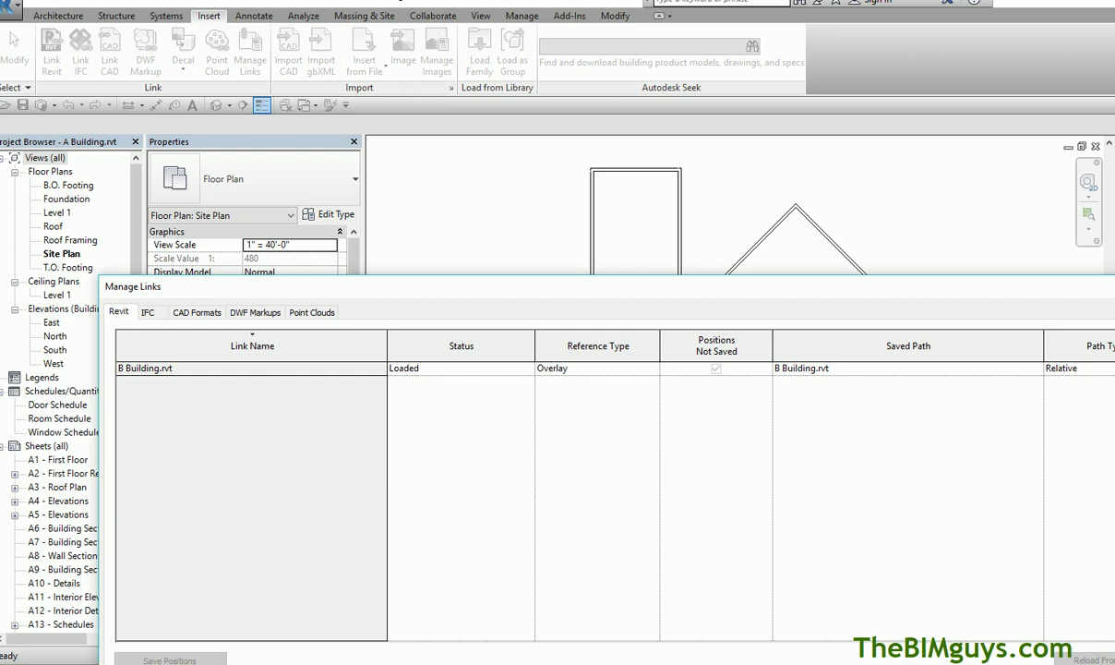
pyautogui.moveTo(1114, 391); pyautogui.dragTo(1048, 390)
pyautogui.moveTo(916, 279); pyautogui.dragTo(939, 135)
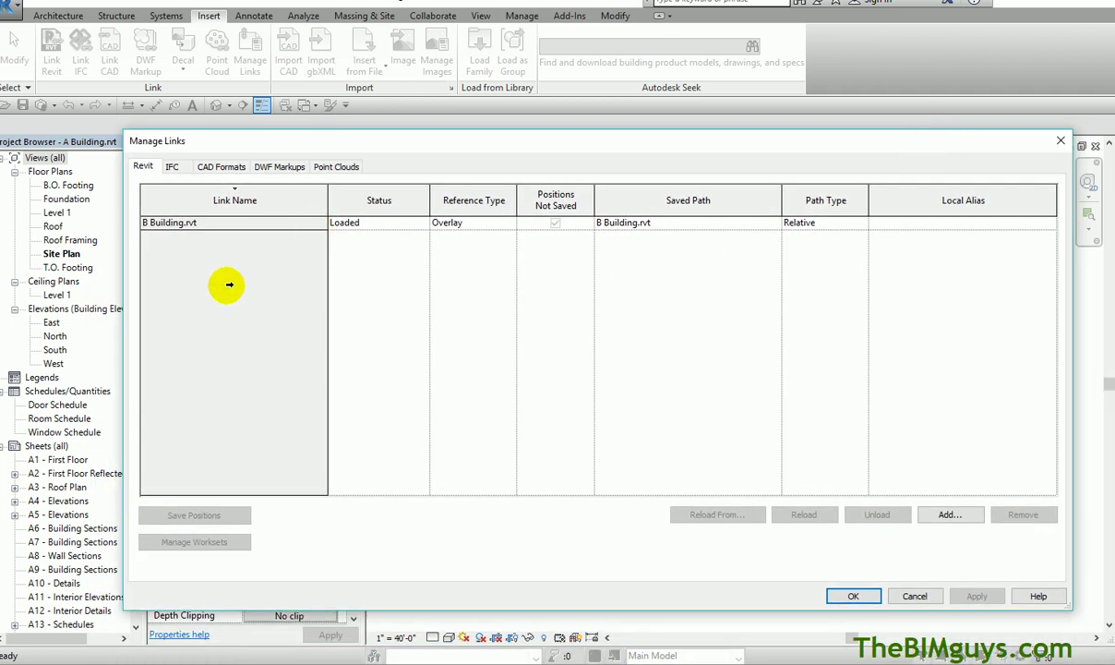
pyautogui.click(165, 224)
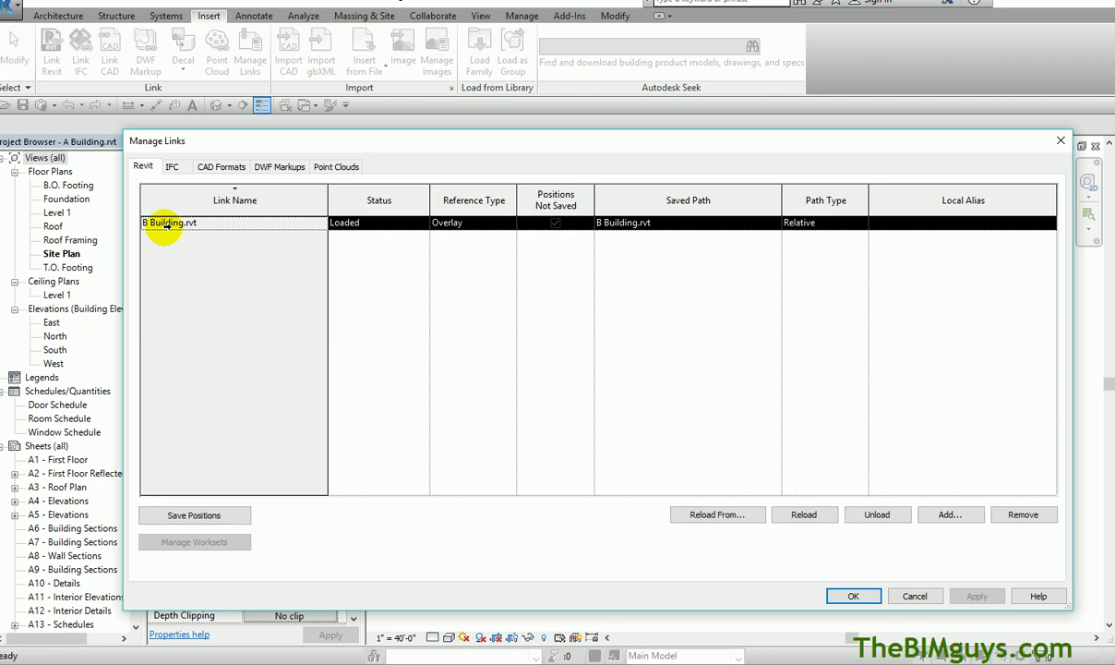
pyautogui.click(208, 516)
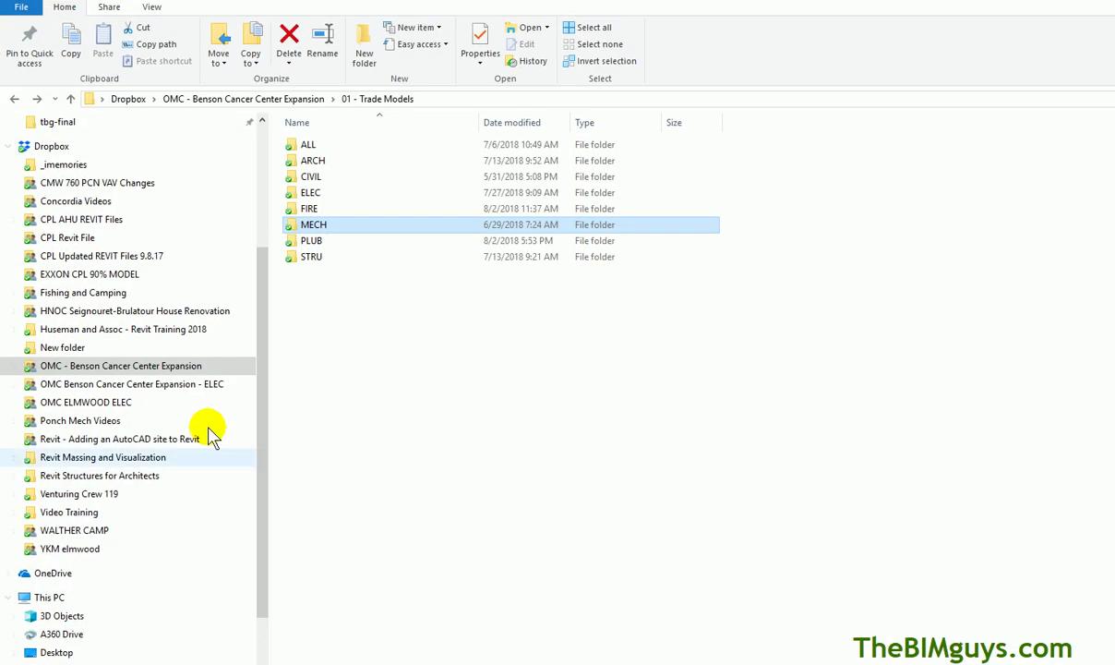
# - Switch to File Explorer and open the Shared Coords folder on the Desktop to view the building files
pyautogui.moveTo(264, 288); pyautogui.dragTo(263, 155)
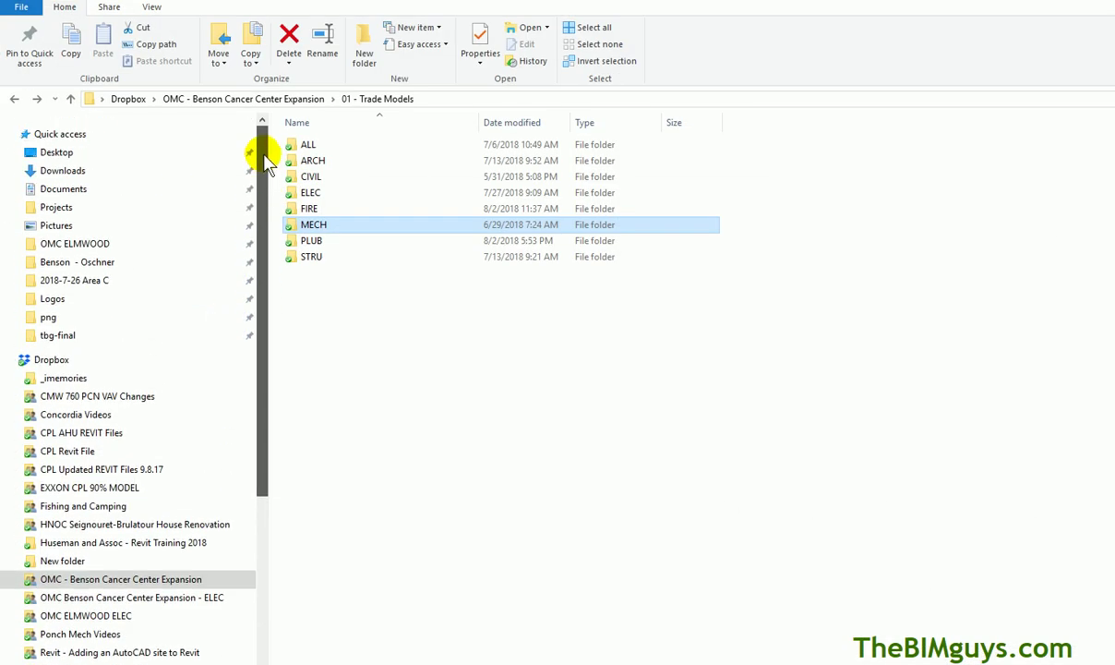
pyautogui.click(129, 153)
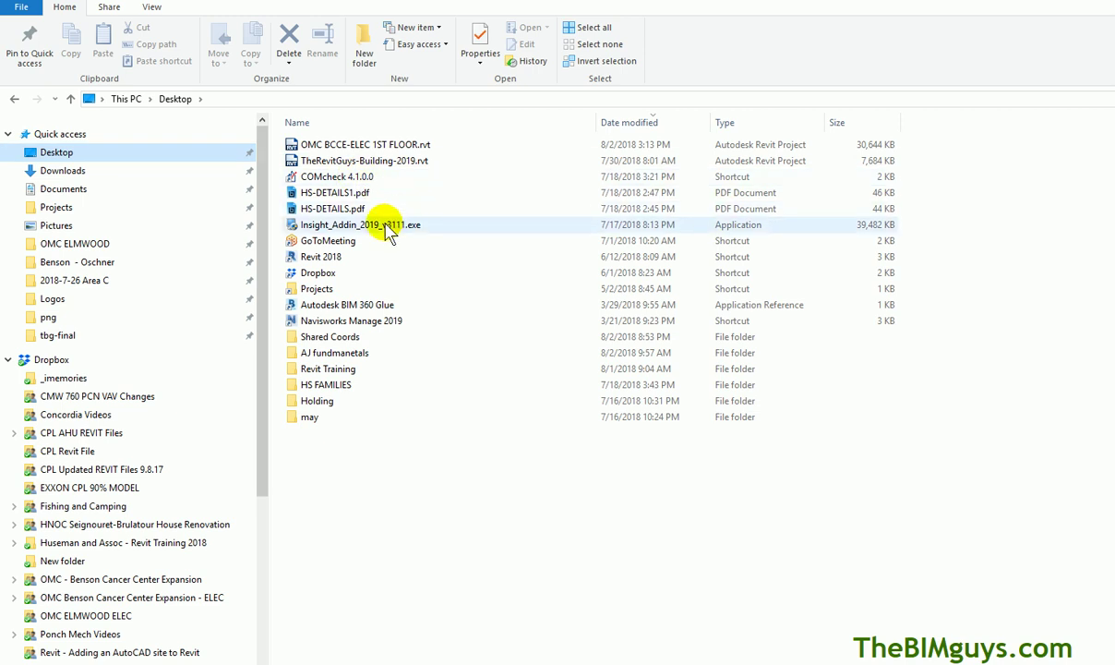
pyautogui.click(368, 338)
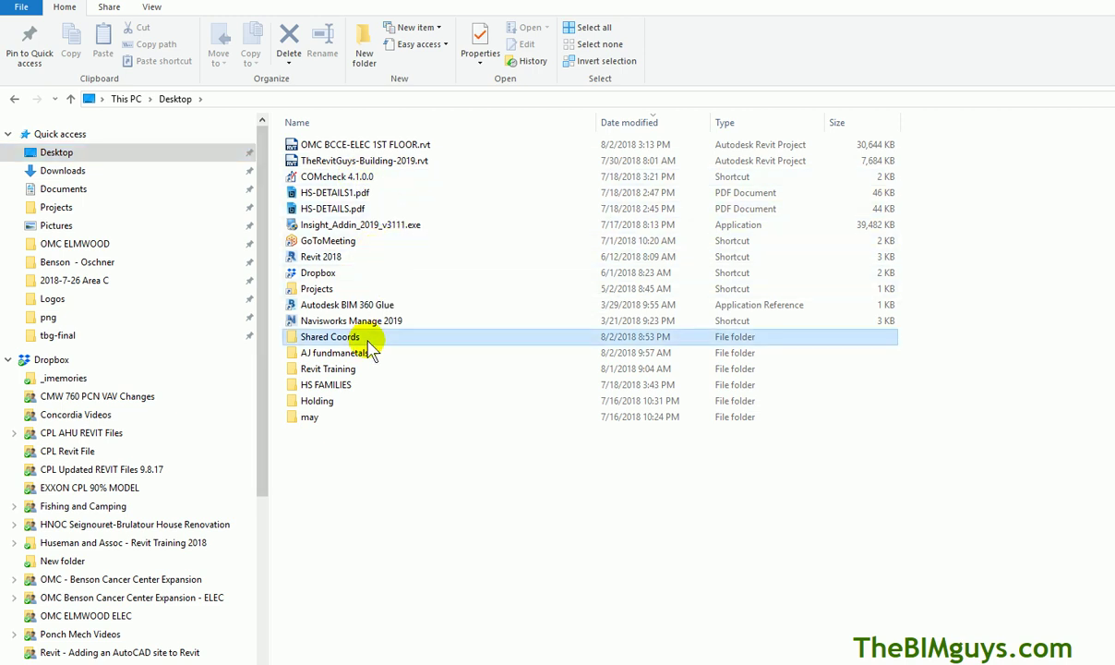
pyautogui.doubleClick(368, 341)
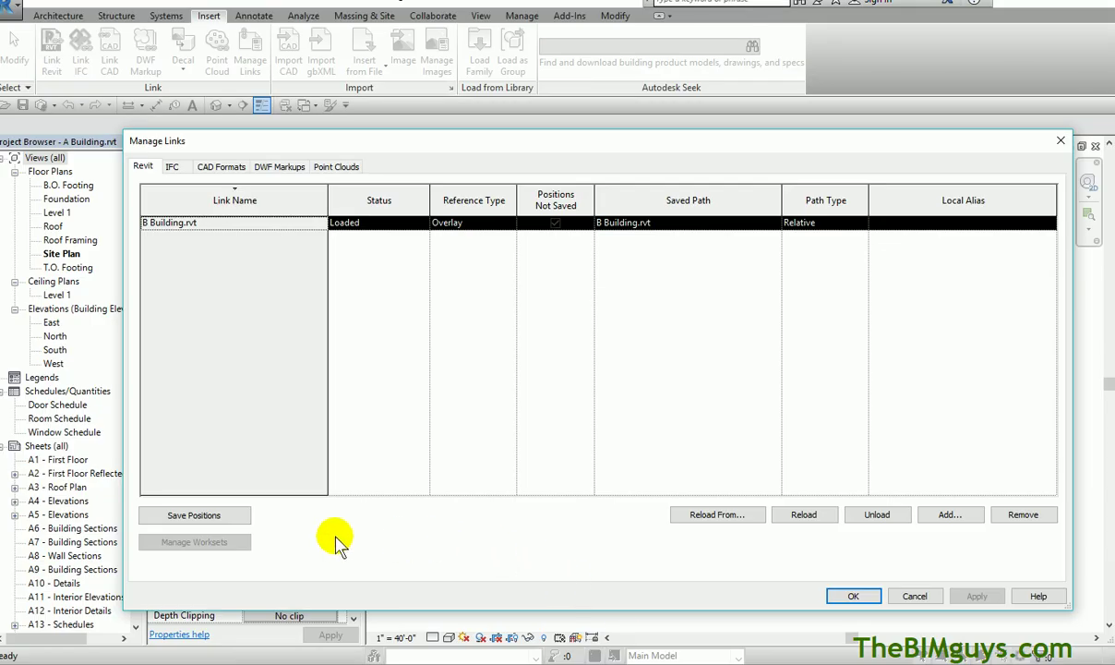
# - Back in Revit, save B Building's new position to the link file and close the link manager
pyautogui.click(216, 516)
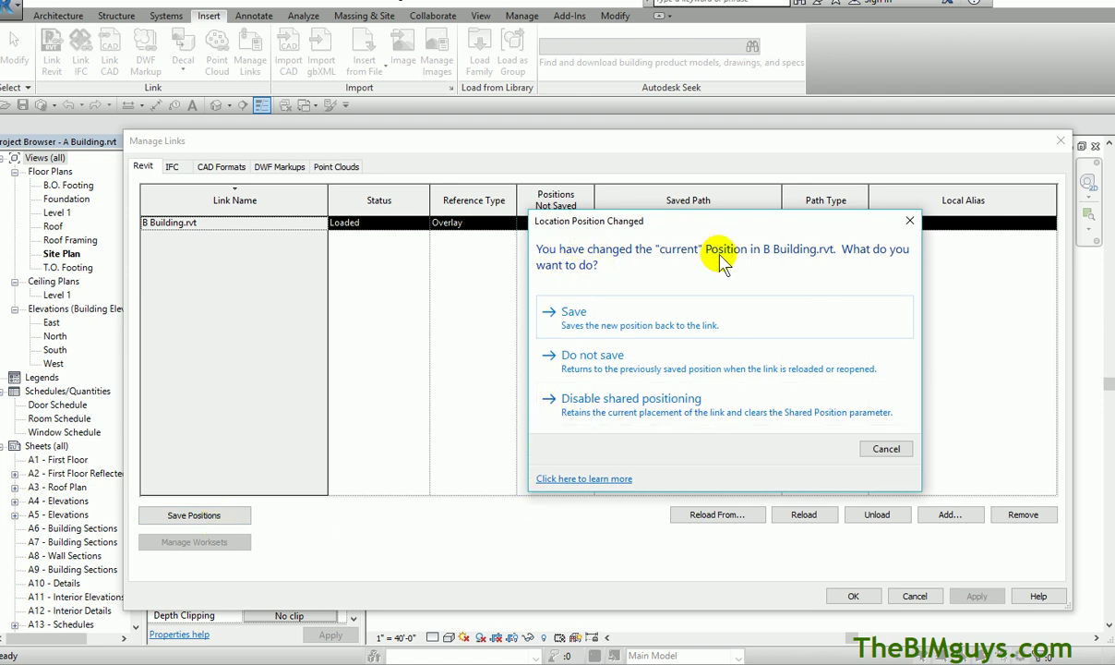
pyautogui.click(687, 321)
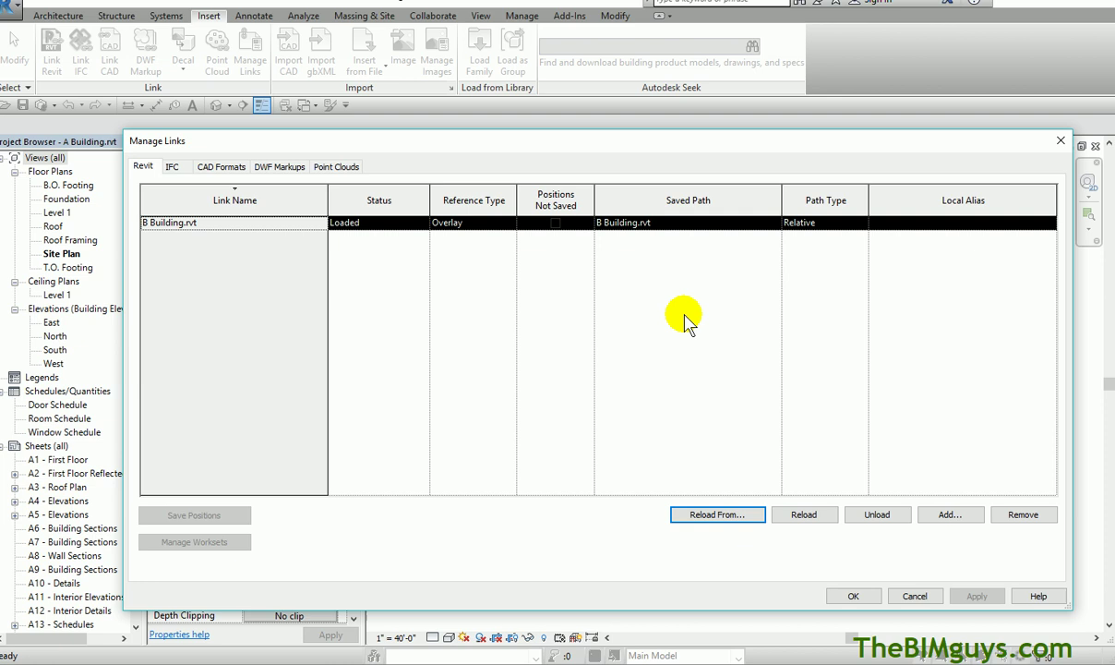
pyautogui.click(851, 596)
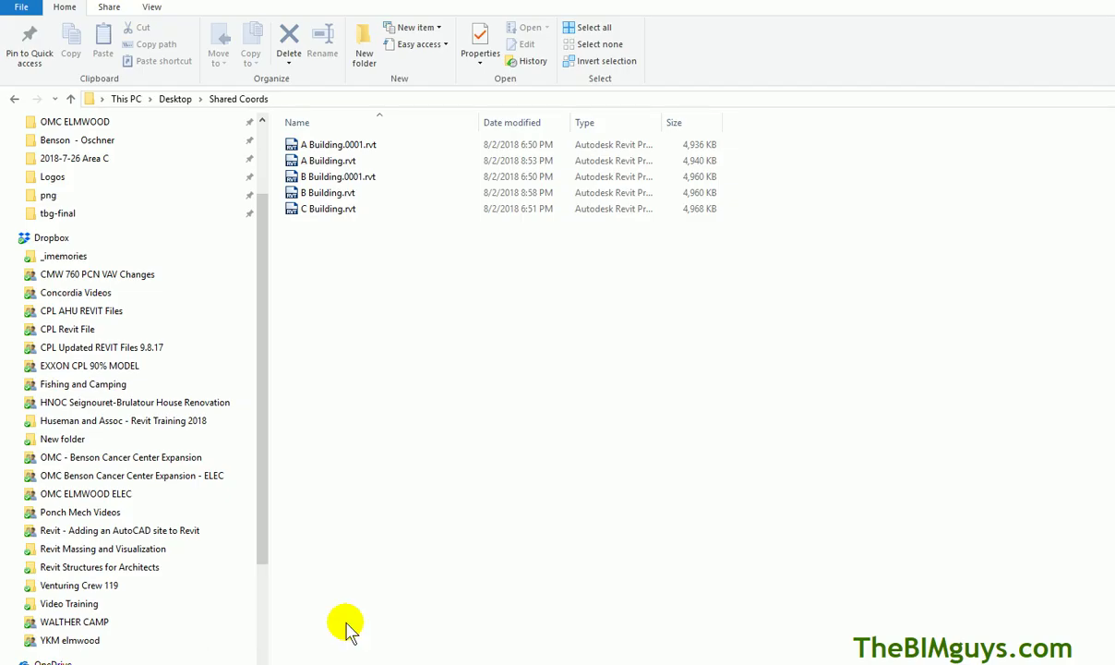
# - In File Explorer, compare the modified times of B Building.rvt and its backup B Building.0001.rvt
pyautogui.click(332, 193)
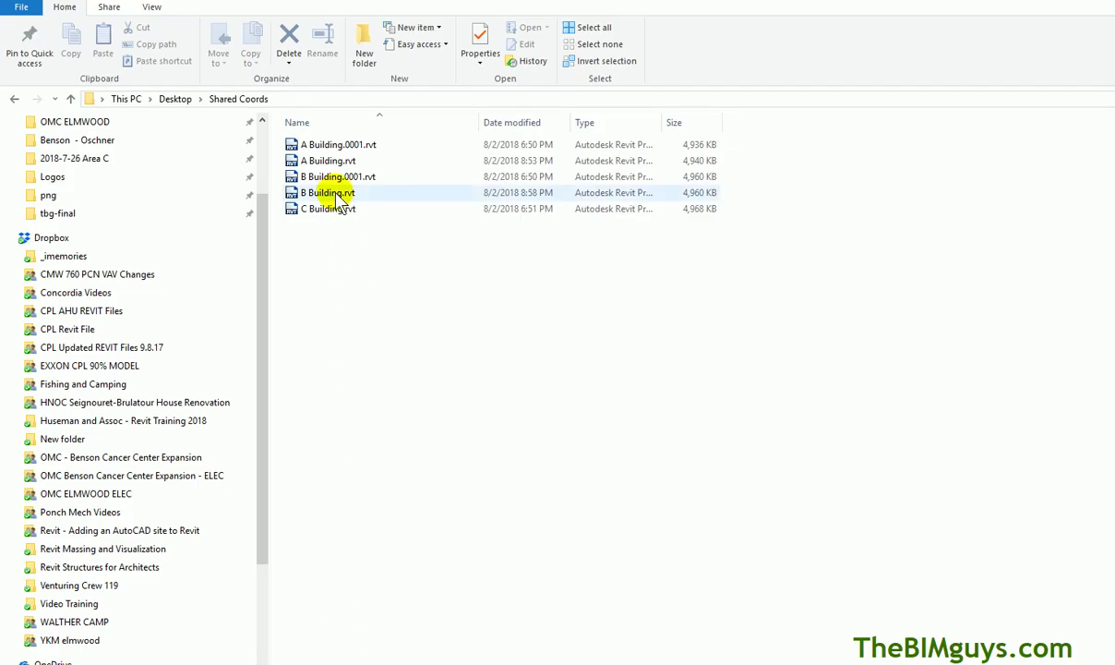
pyautogui.click(339, 180)
pyautogui.click(334, 194)
pyautogui.click(484, 454)
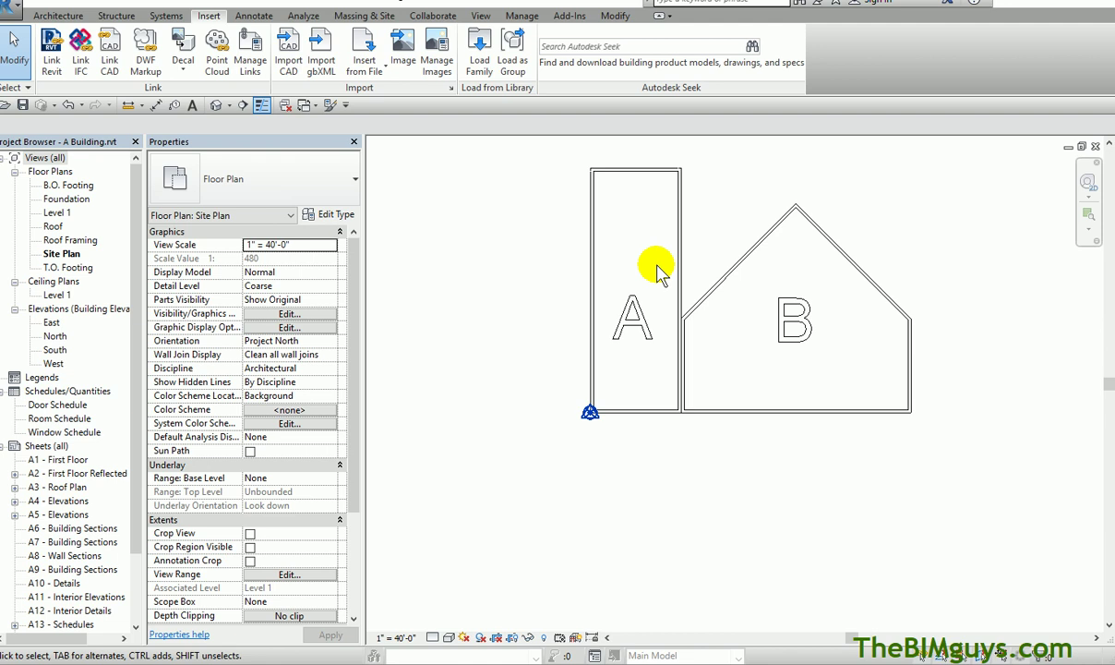
# - Delete the linked B Building from A Building's site plan and remove its link from the project
pyautogui.click(718, 286)
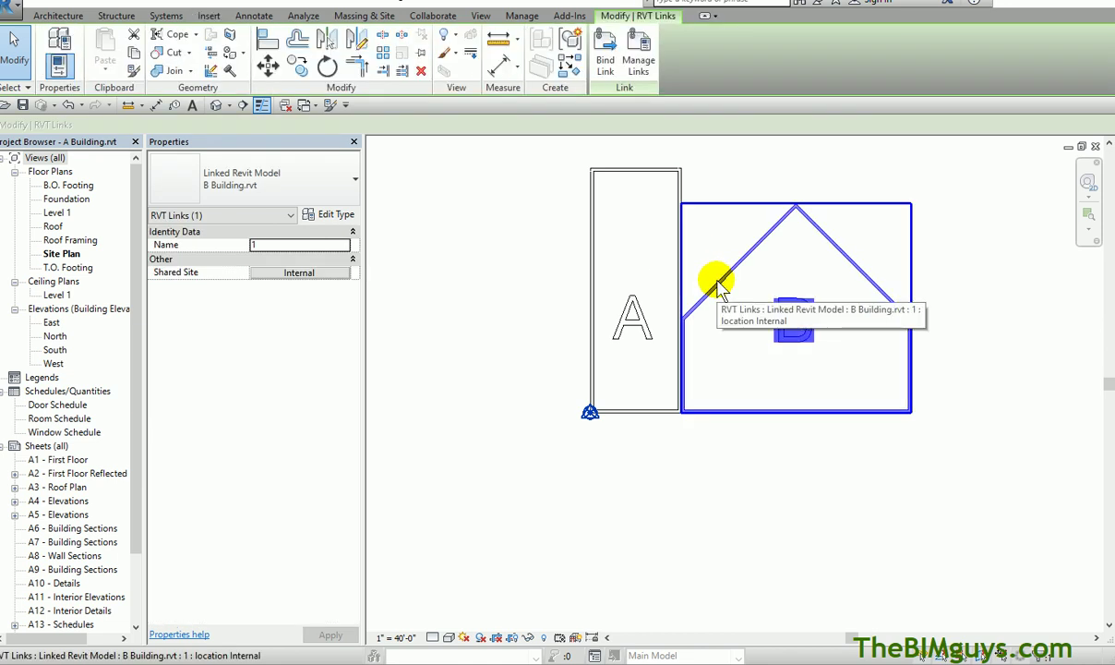
pyautogui.press('Delete')
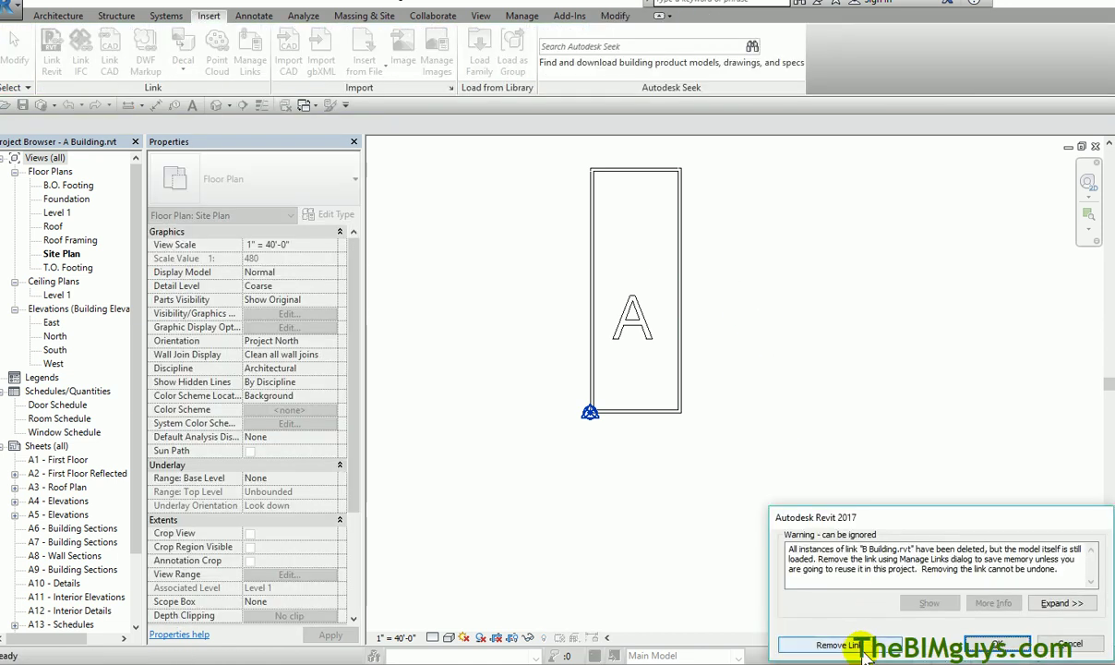
pyautogui.click(863, 645)
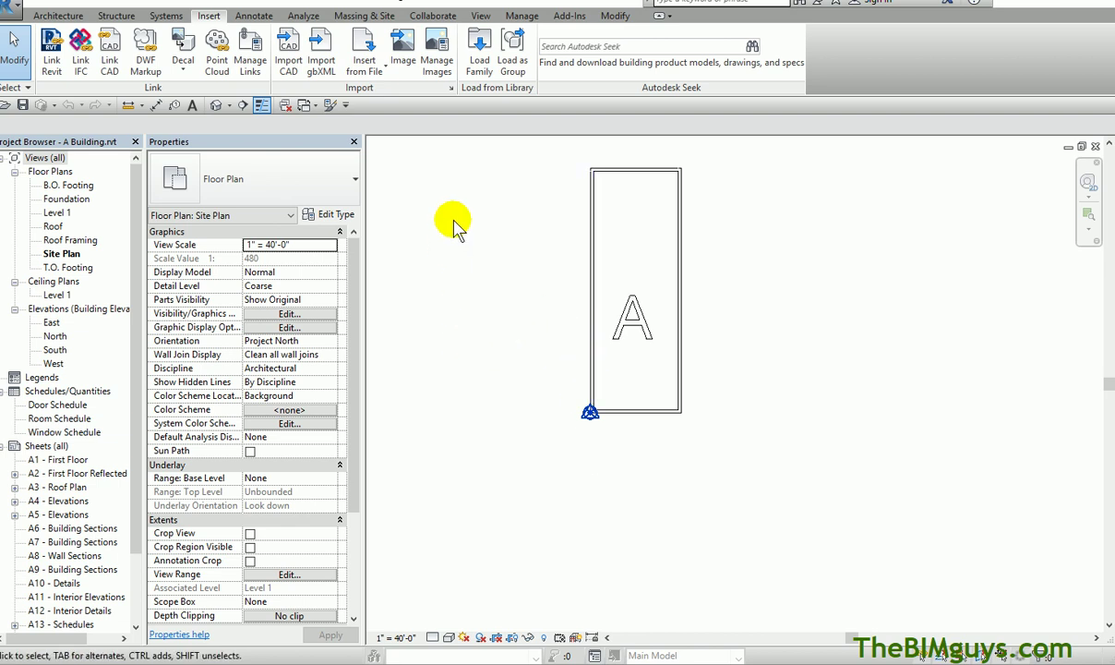
# - Link B Building.rvt from the Shared Coords folder again with Auto - By Shared Coordinates positioning
pyautogui.click(251, 54)
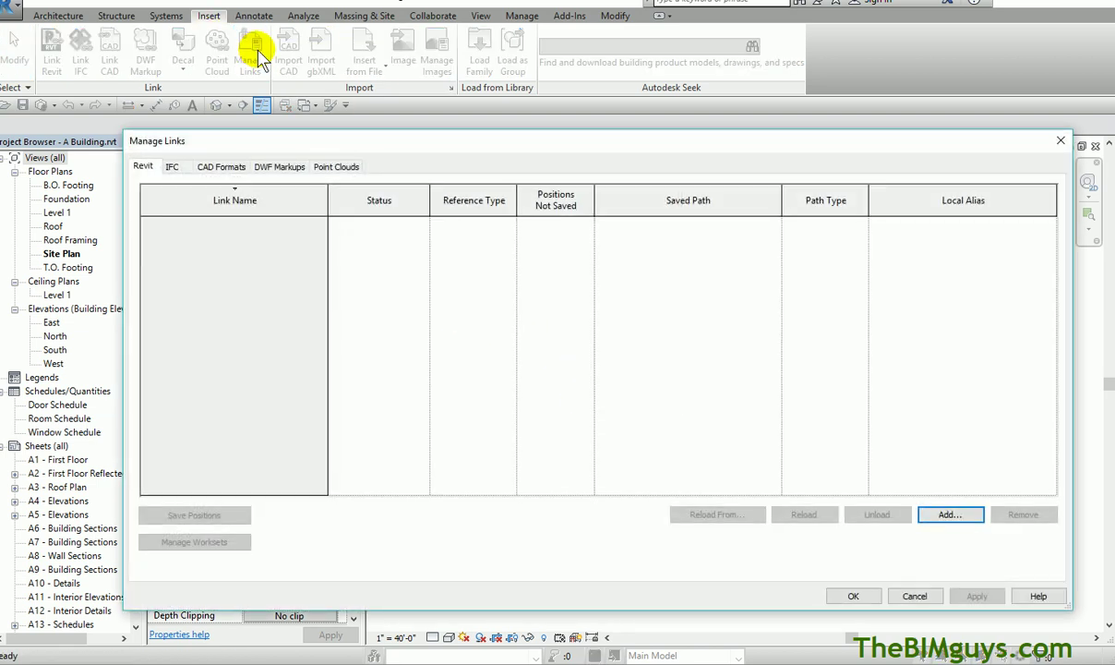
pyautogui.click(945, 517)
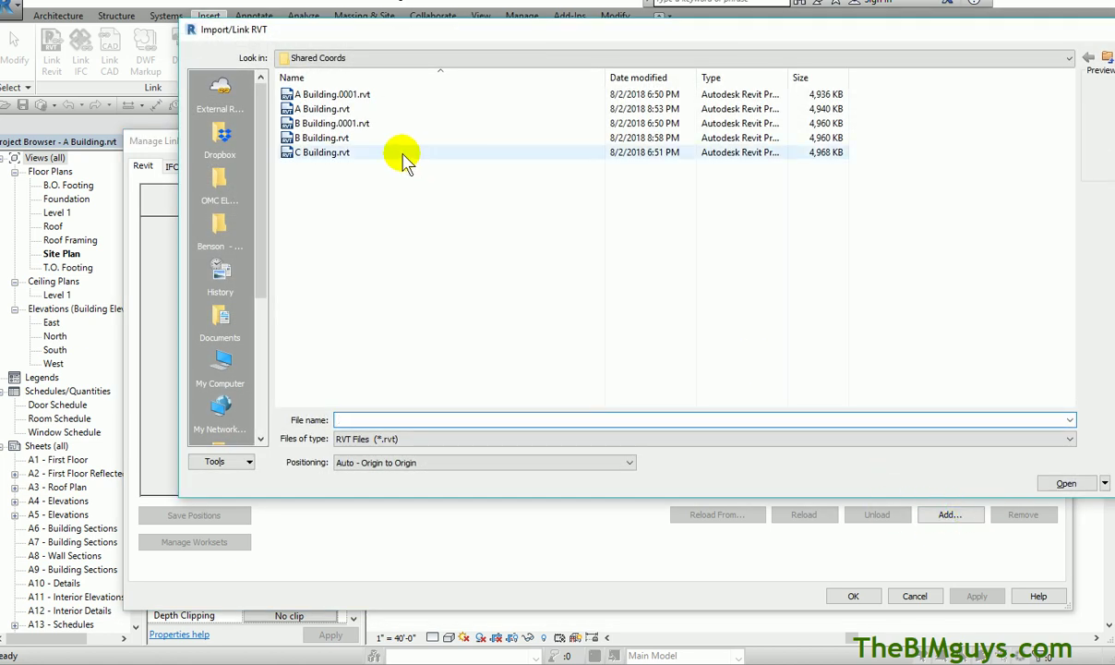
pyautogui.click(318, 139)
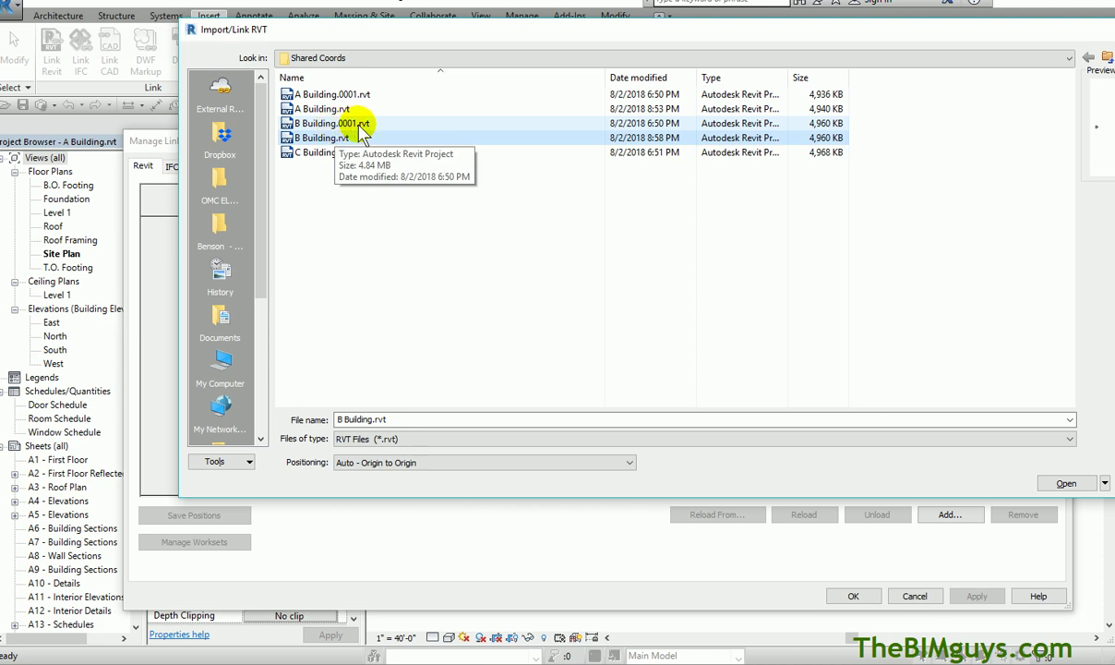
pyautogui.click(490, 463)
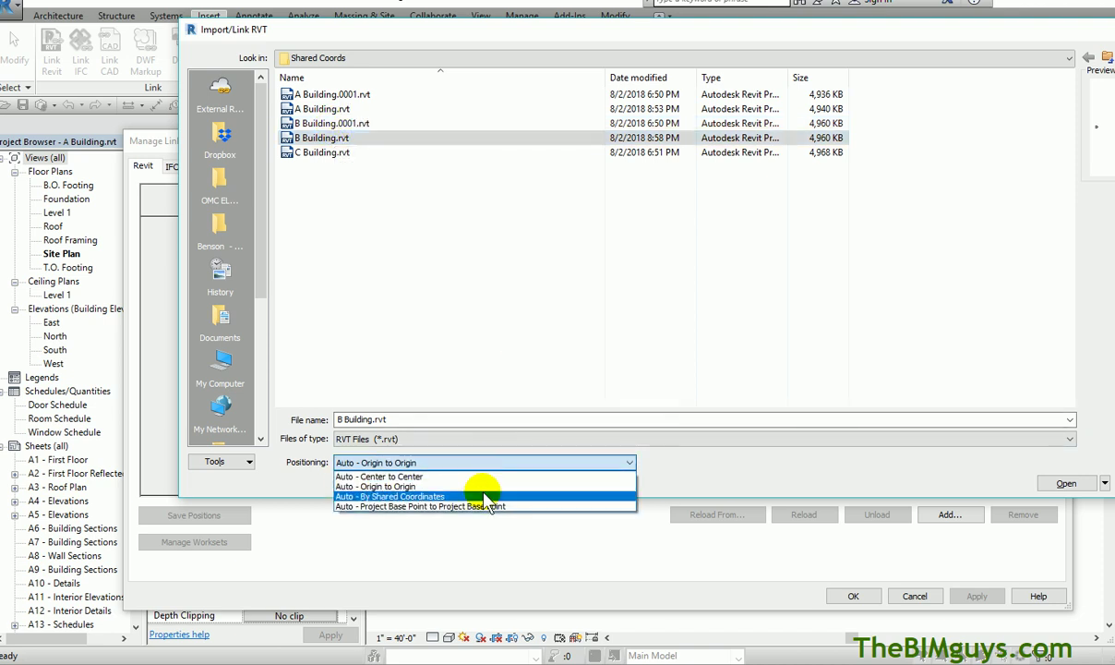
pyautogui.click(485, 497)
pyautogui.click(1064, 483)
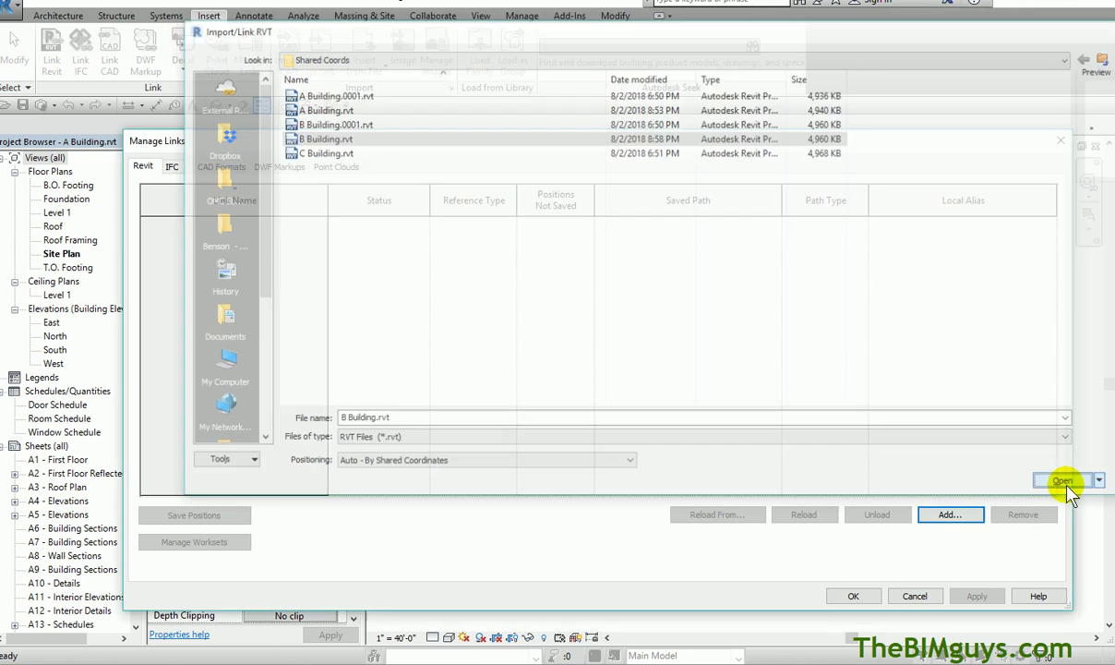
pyautogui.click(851, 596)
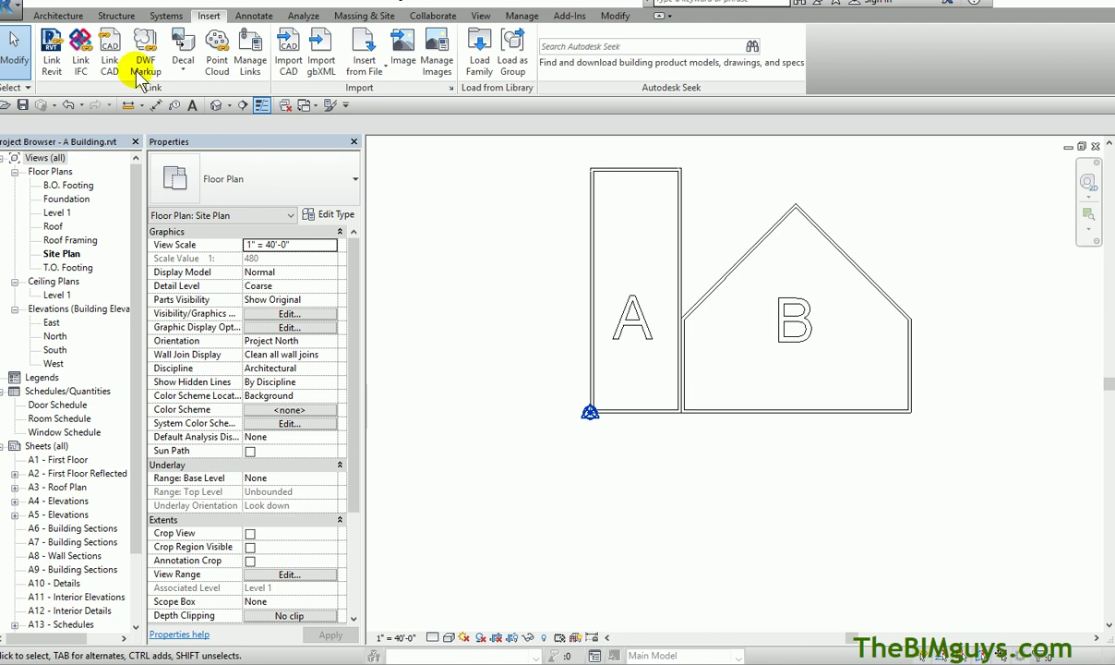
# - Close the A Building project and save its changes
pyautogui.click(9, 5)
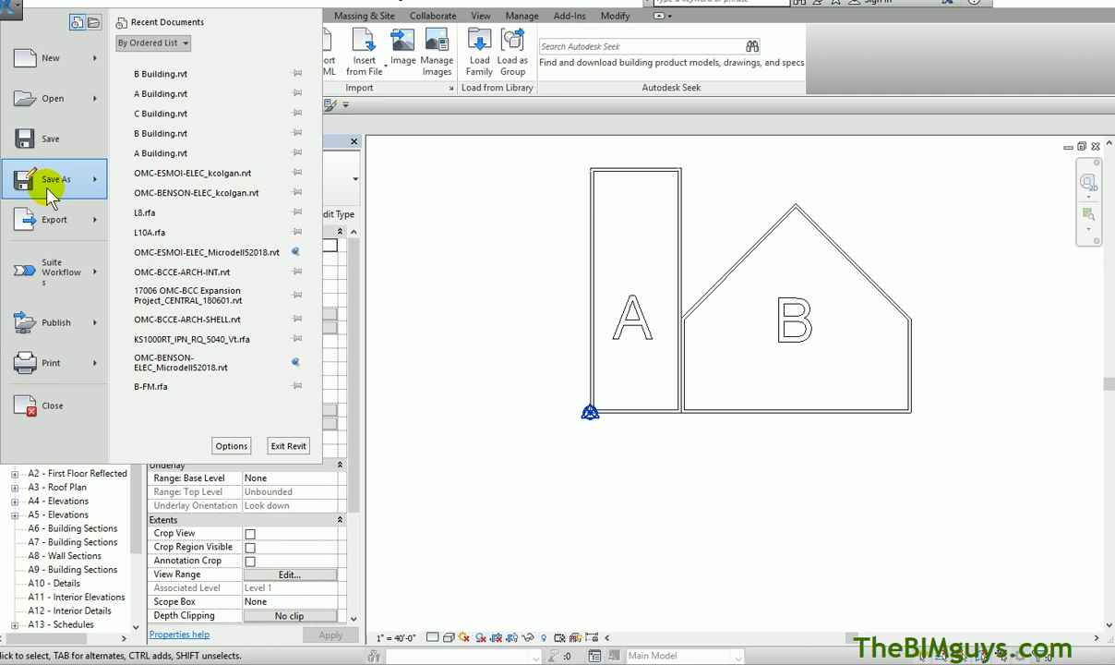
pyautogui.click(53, 403)
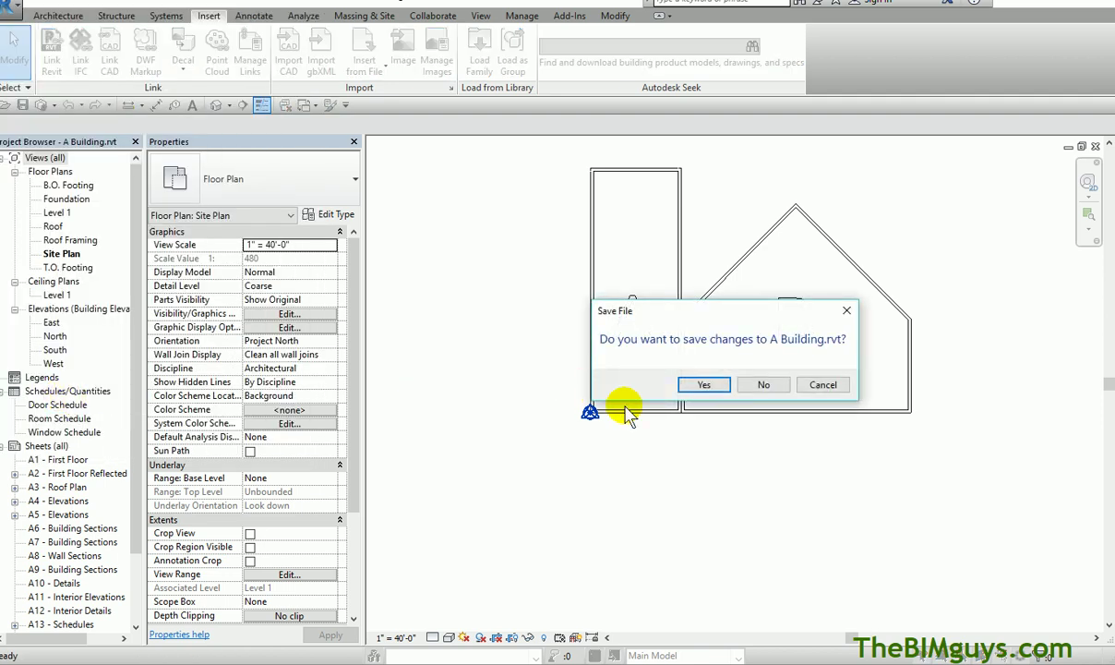
pyautogui.click(703, 386)
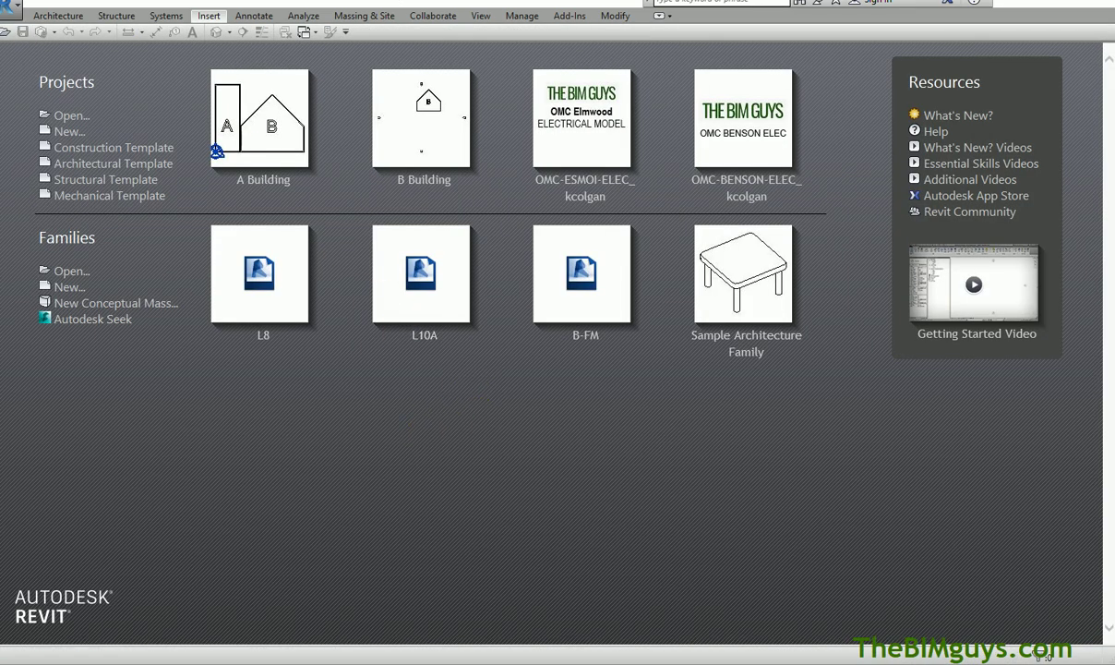
# - Open B Building.rvt from the Shared Coords folder and display its Site Plan view
pyautogui.click(13, 17)
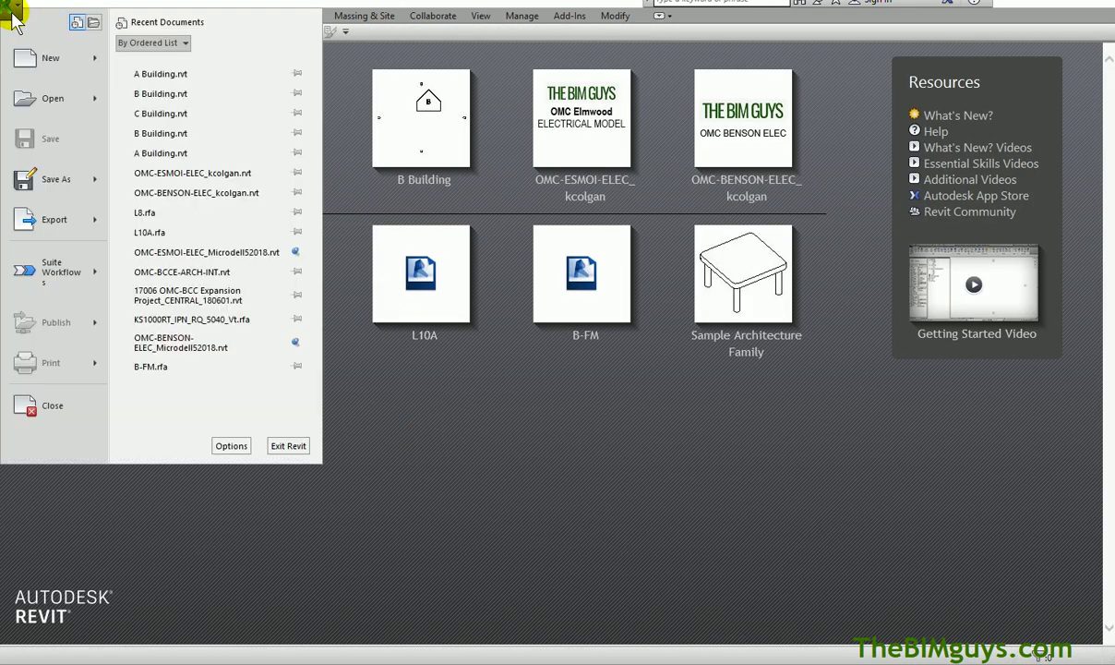
pyautogui.click(51, 110)
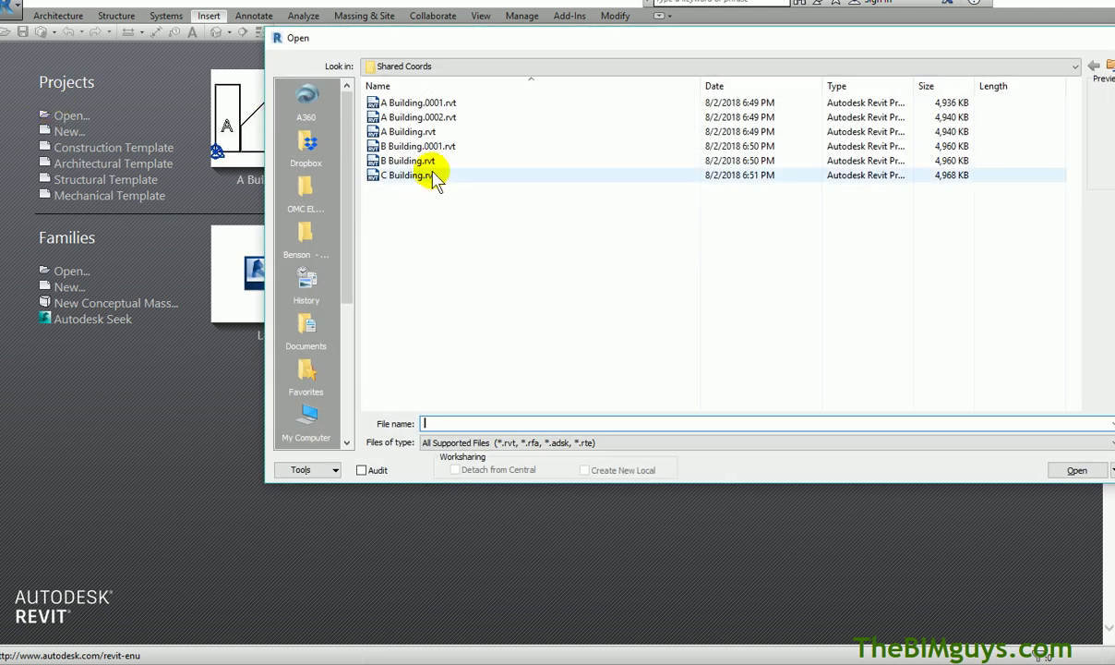
pyautogui.click(444, 163)
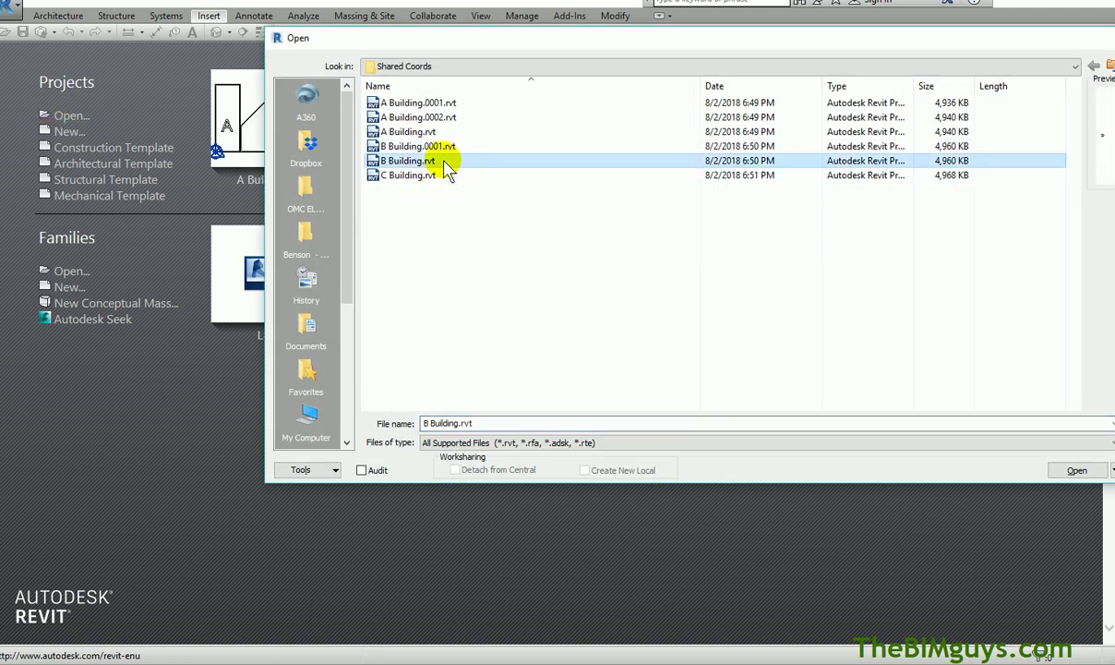
pyautogui.click(1078, 471)
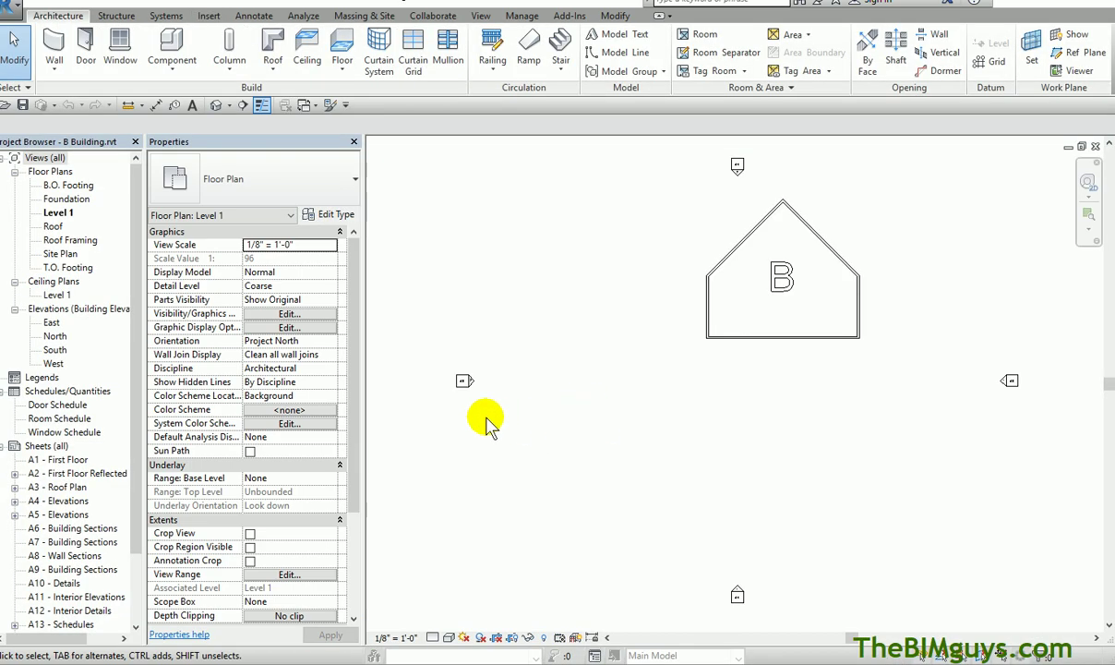
pyautogui.click(58, 257)
pyautogui.doubleClick(59, 255)
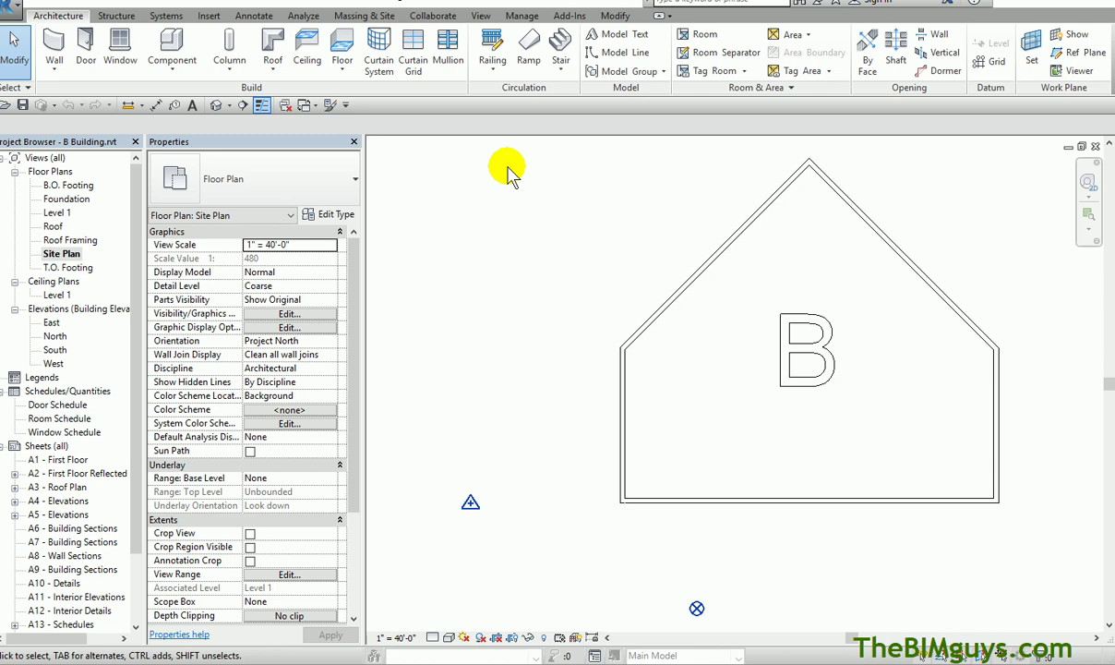
# - Link A Building.rvt into B Building's site plan with Auto - By Shared Coordinates positioning
pyautogui.click(210, 17)
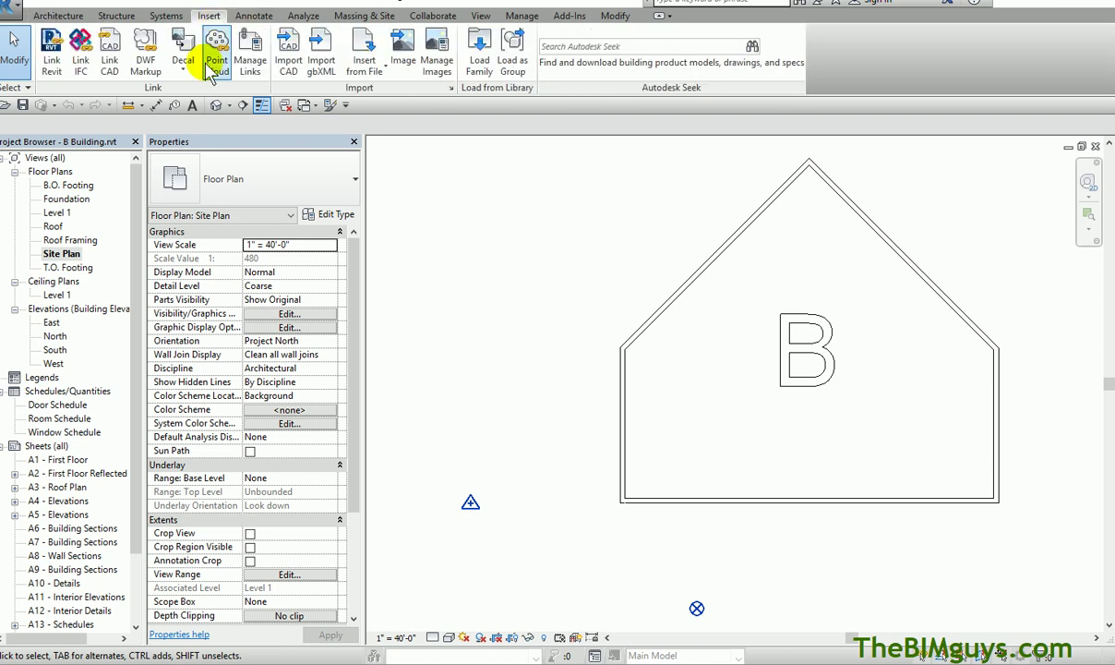
pyautogui.click(52, 70)
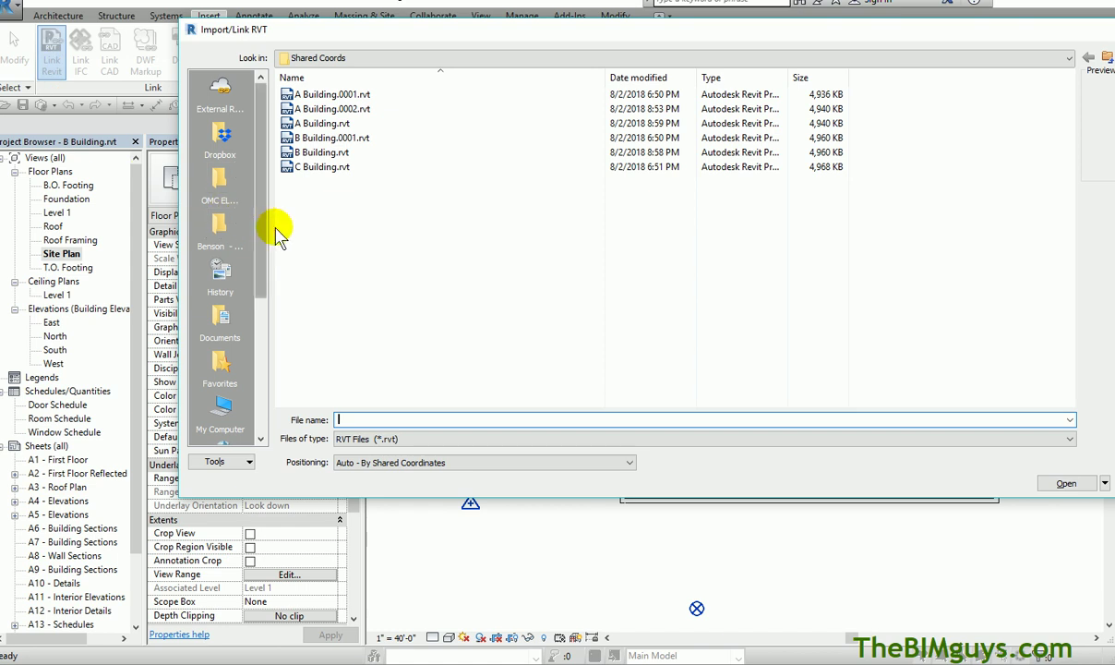
pyautogui.click(325, 126)
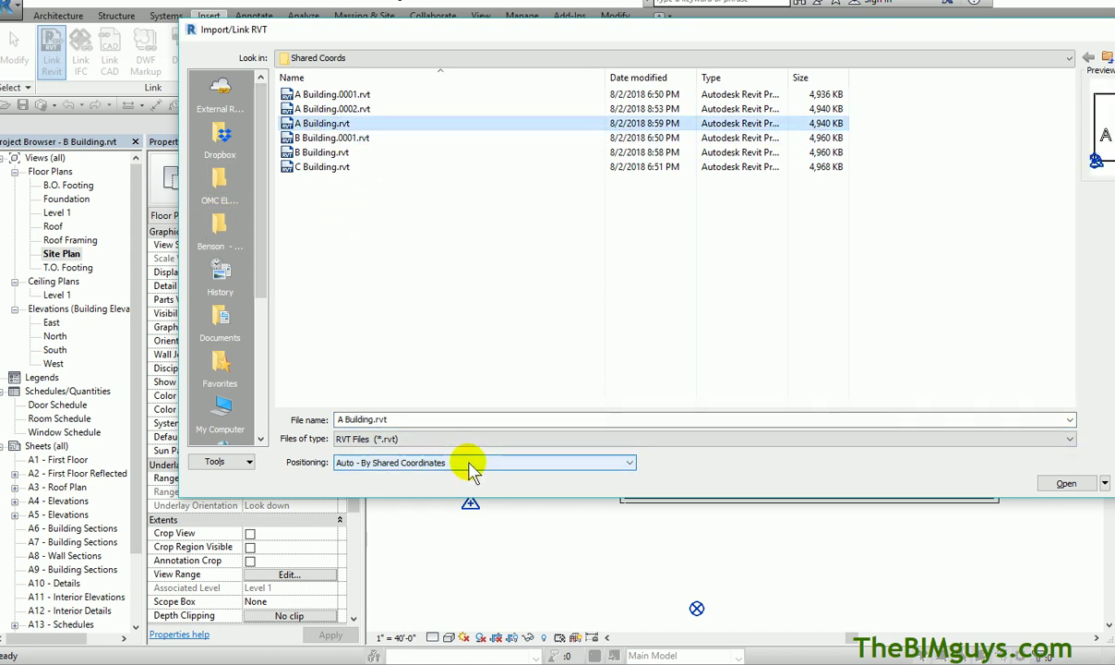
pyautogui.click(1066, 484)
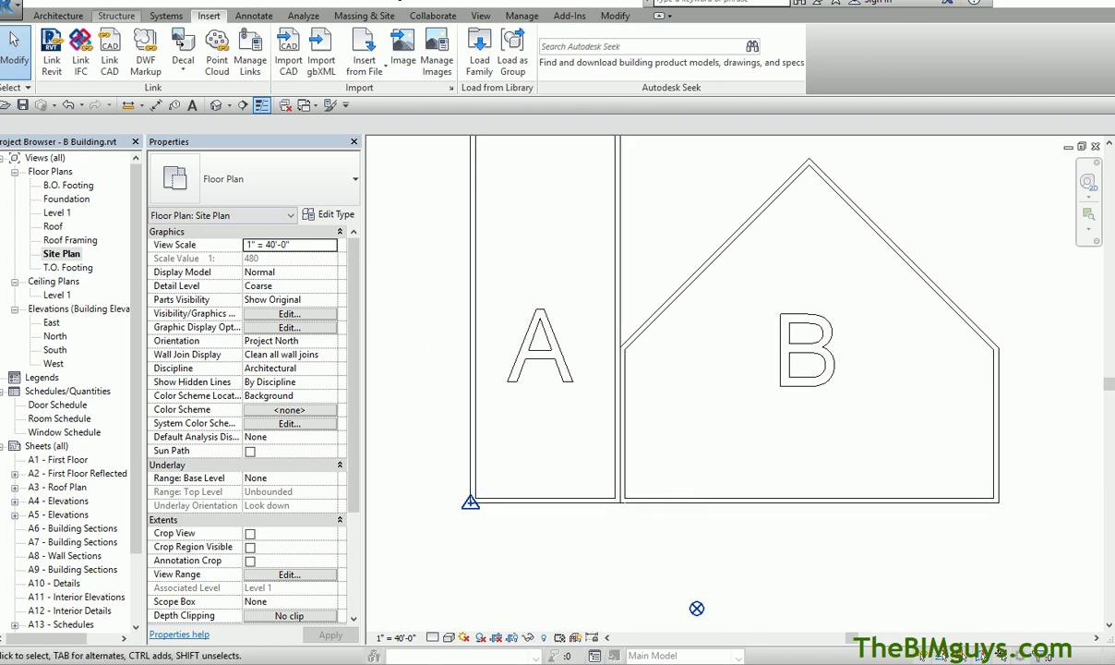
# - Close the B Building project without saving its changes and open the A Building project
pyautogui.click(11, 11)
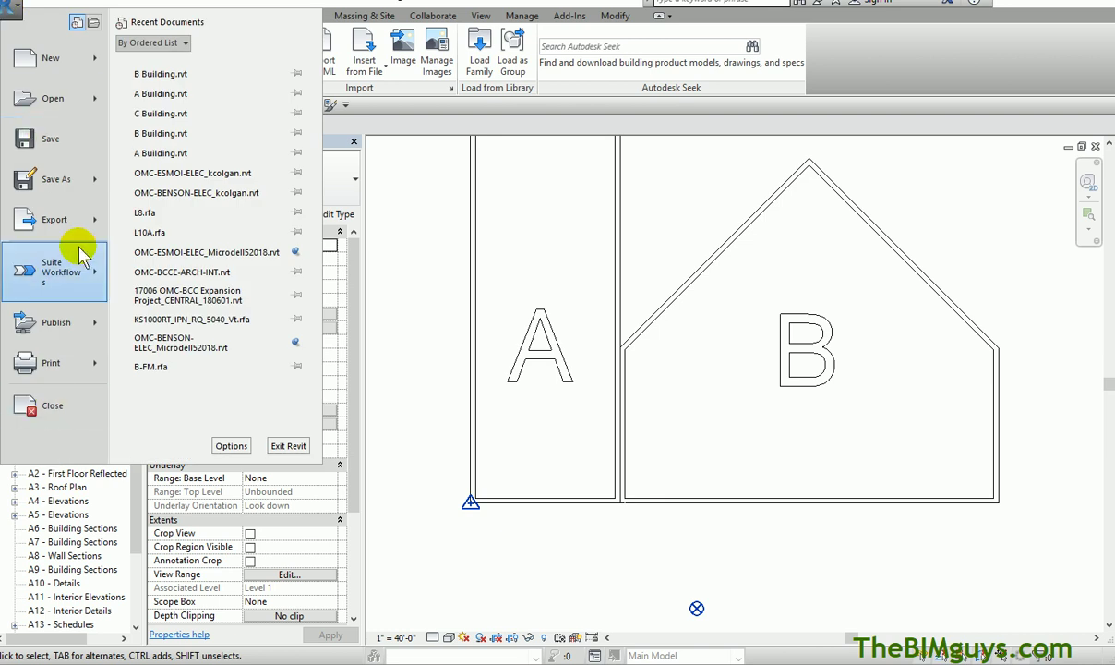
pyautogui.moveTo(70, 363)
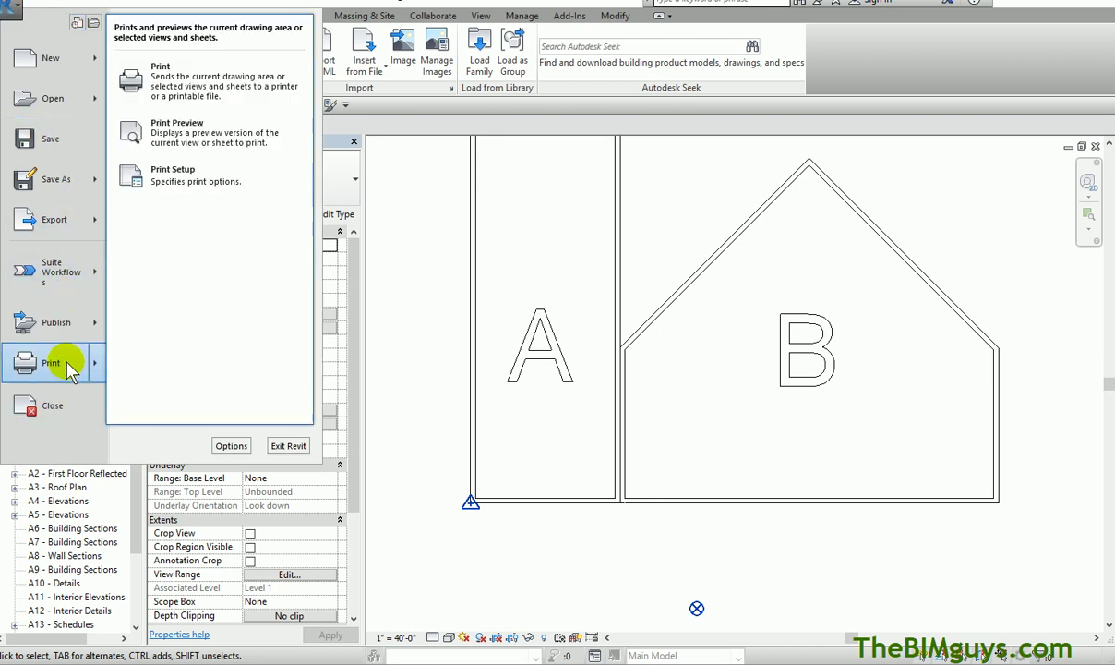
pyautogui.click(67, 405)
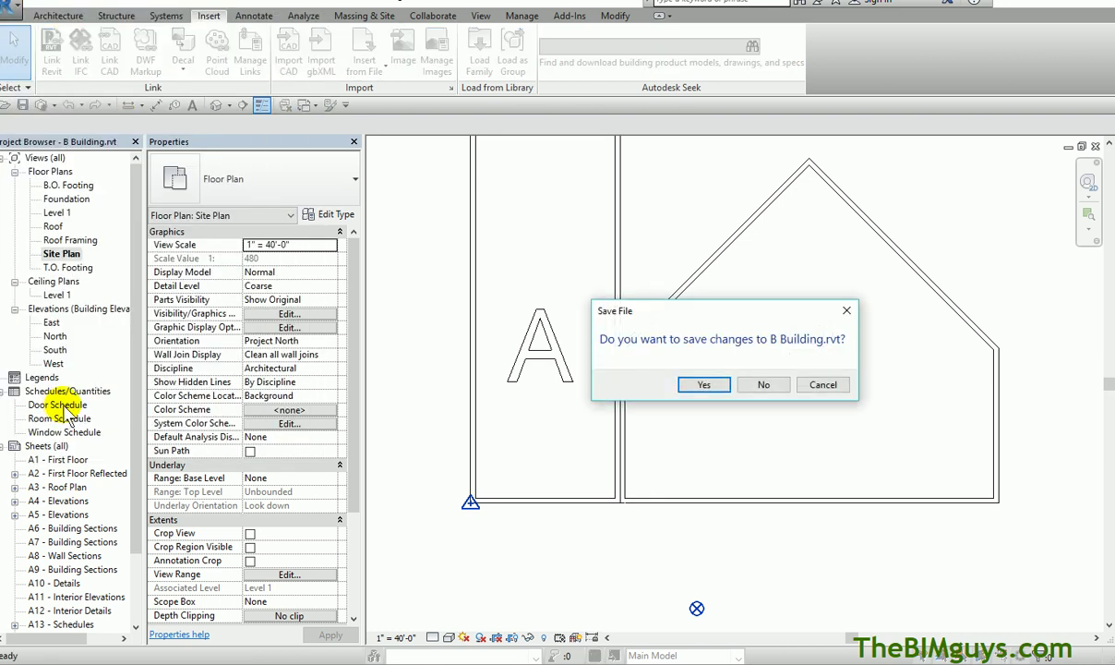
pyautogui.click(764, 384)
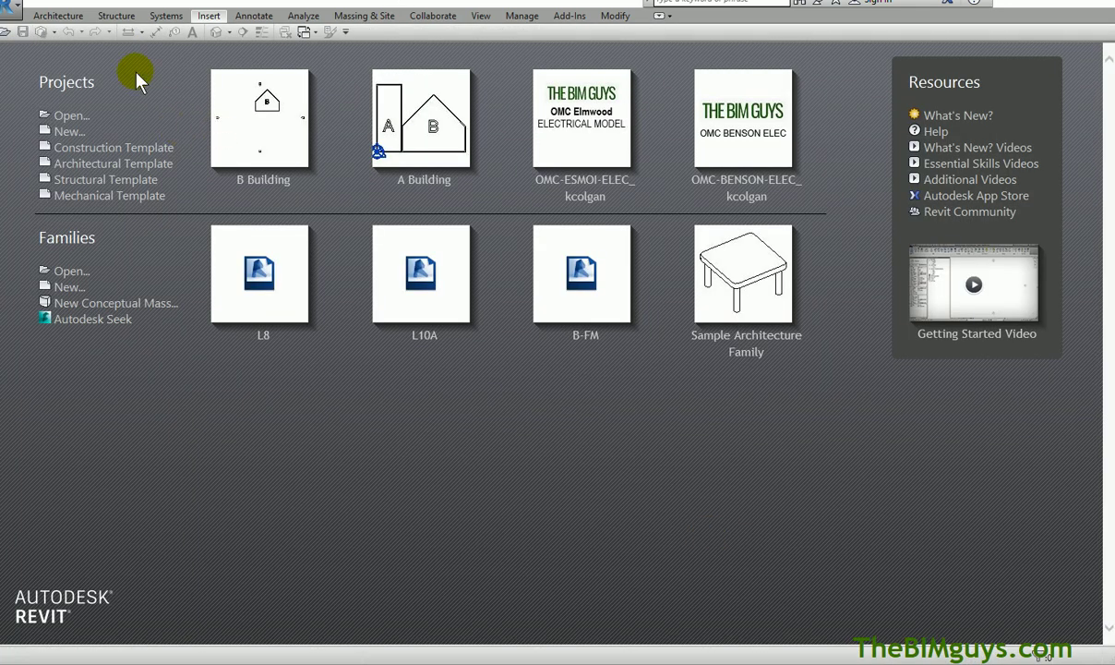
pyautogui.click(447, 139)
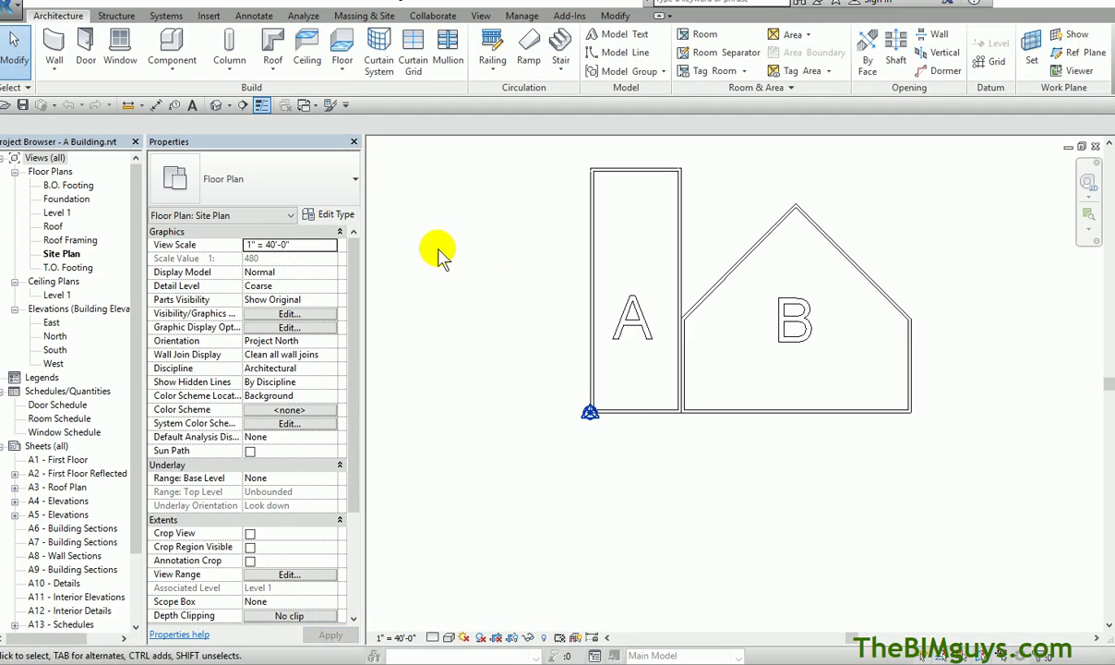
# - Link C Building.rvt from the Shared Coords folder into A Building with Auto - Center to Center positioning
pyautogui.click(209, 17)
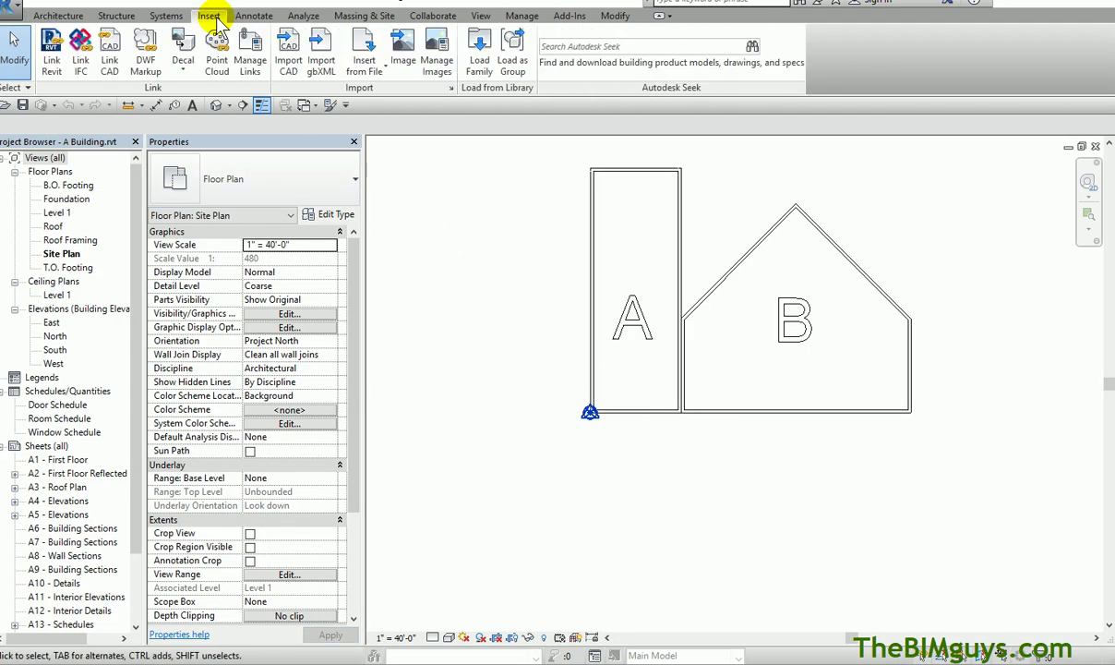
pyautogui.click(51, 51)
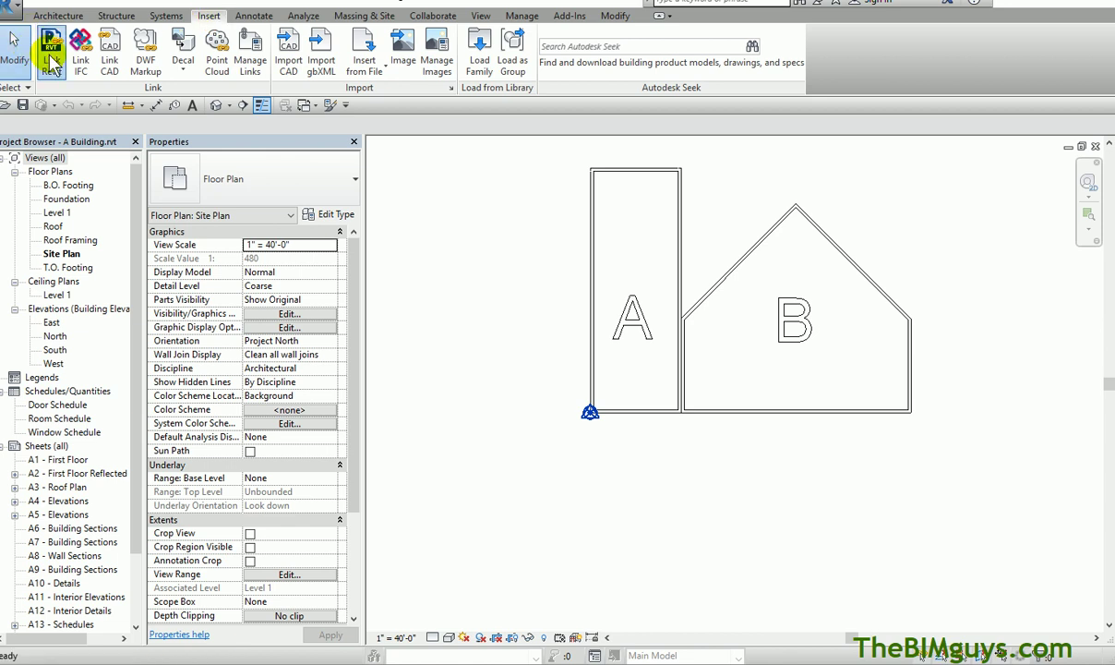
pyautogui.click(329, 167)
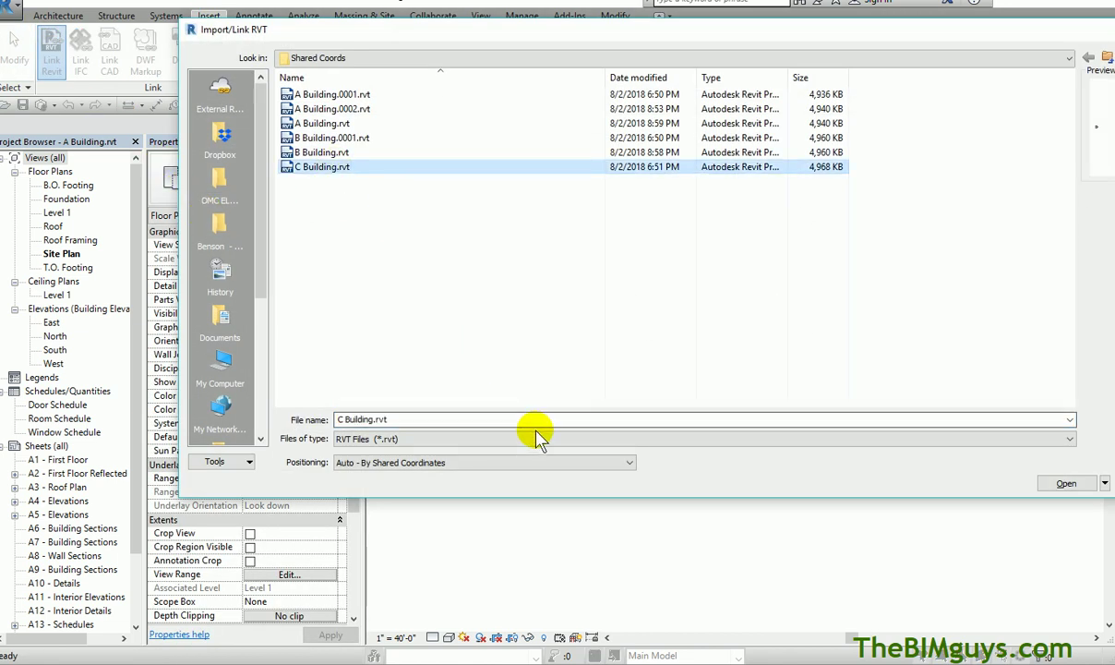
pyautogui.click(528, 462)
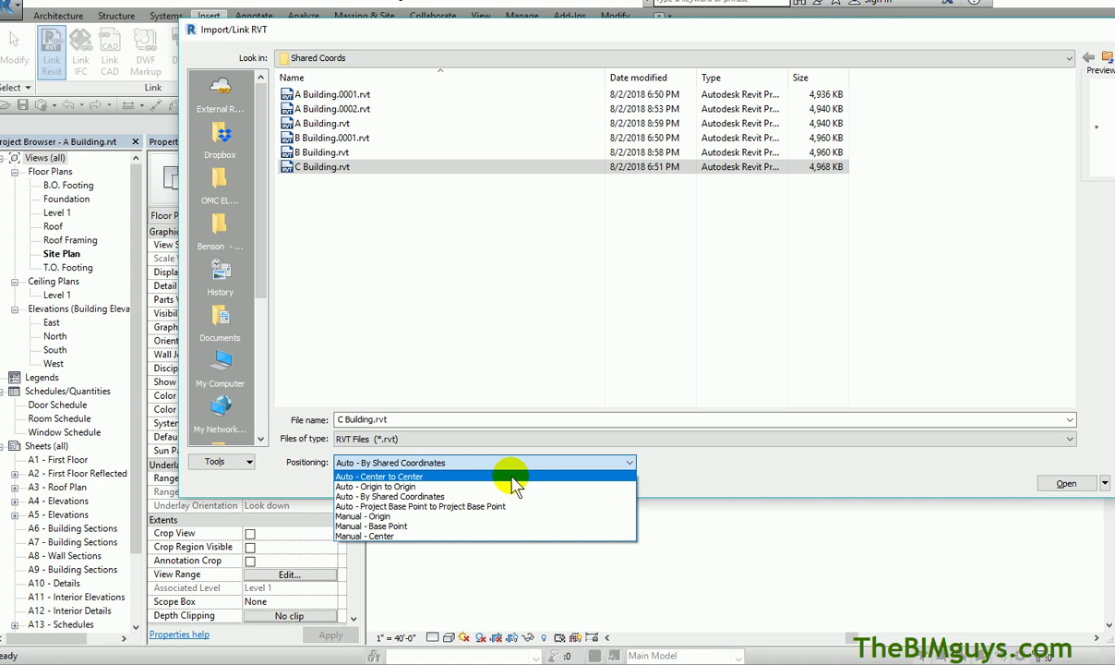
pyautogui.click(510, 478)
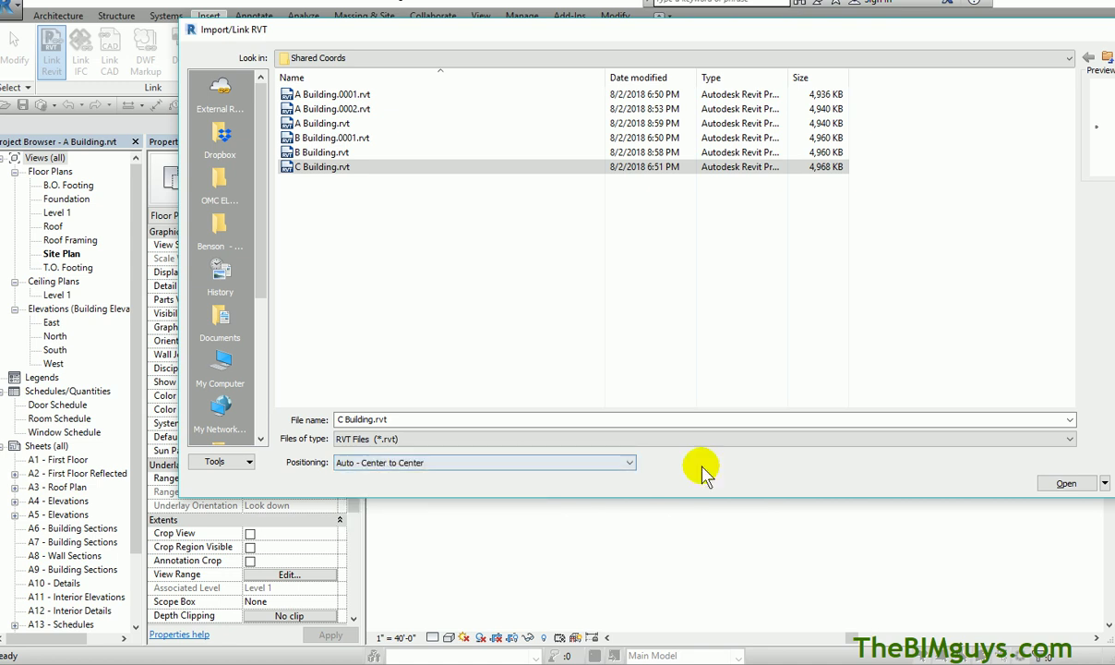
pyautogui.click(1067, 482)
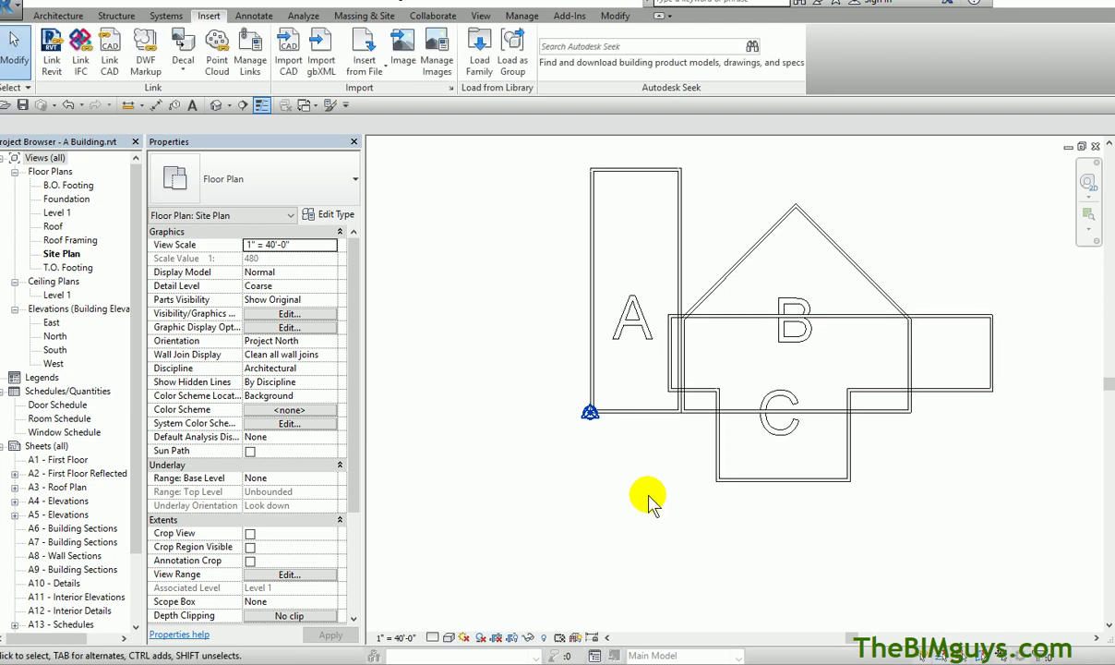
# - Move the linked C Building so its upper-left corner meets the lower-left corner of building A
pyautogui.click(698, 325)
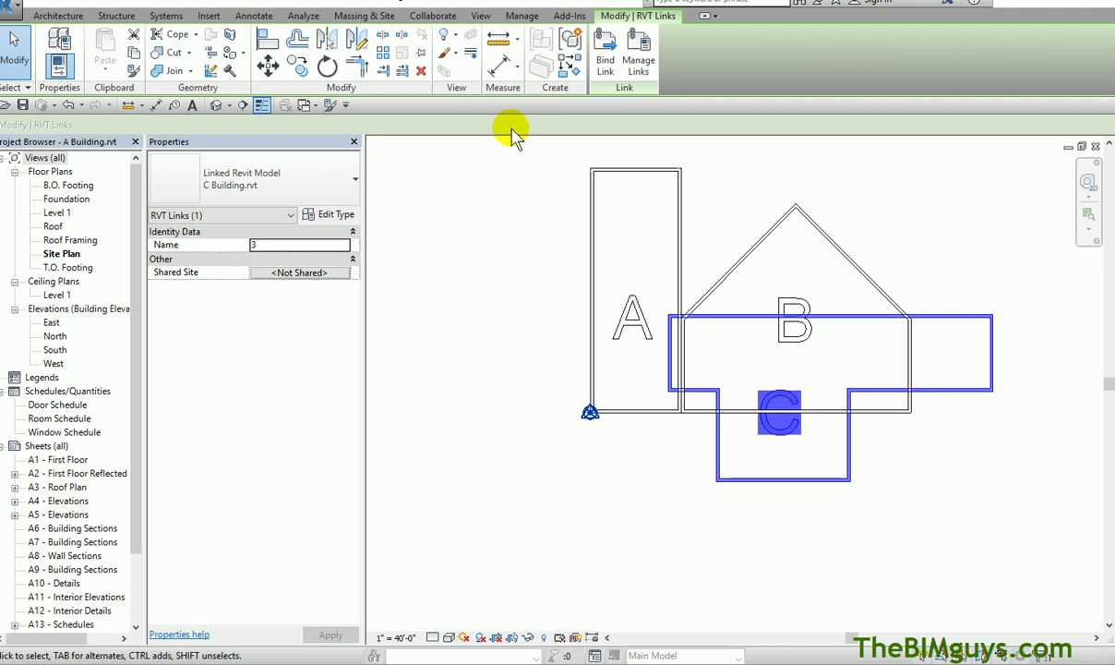
pyautogui.click(268, 64)
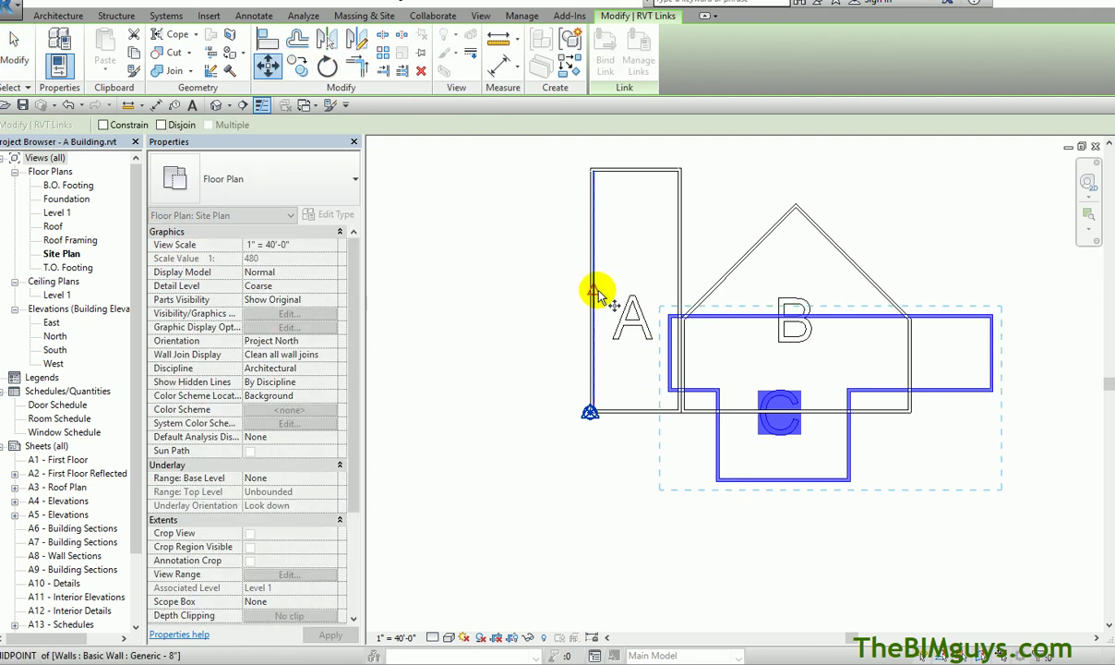
pyautogui.click(667, 316)
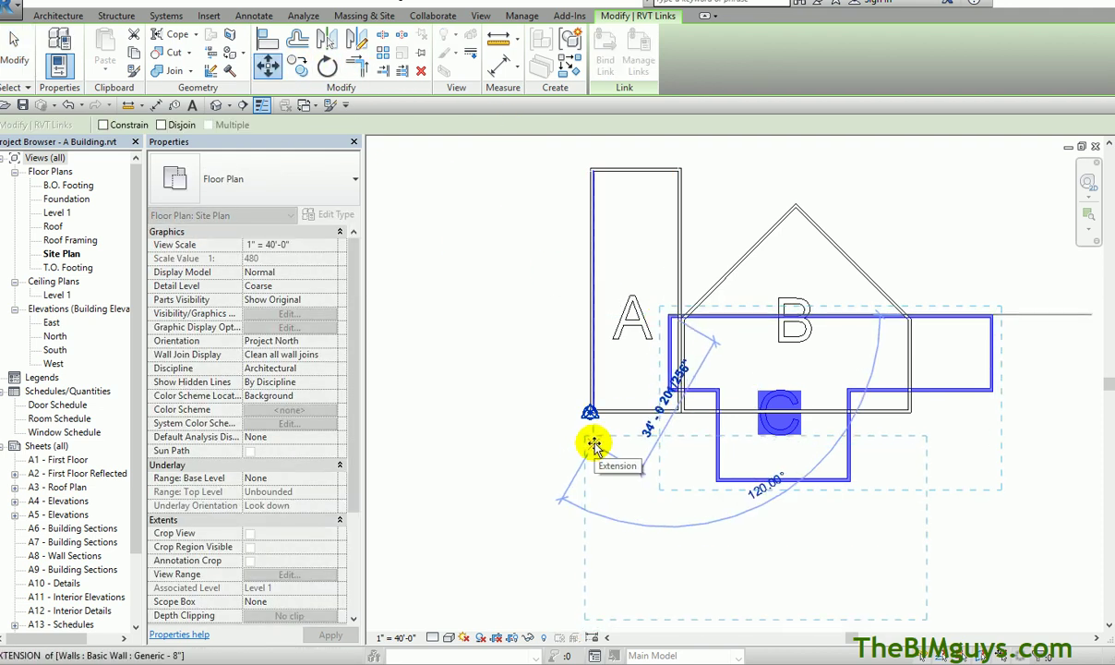
pyautogui.scroll(2, 595, 440)
pyautogui.scroll(4, 595, 440)
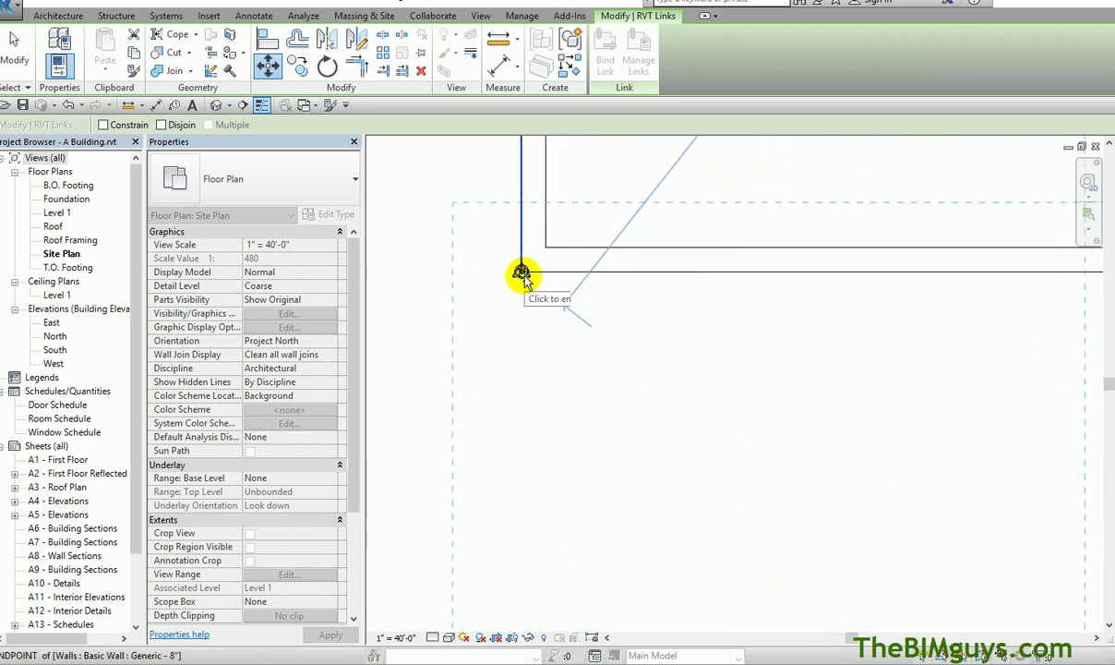
pyautogui.click(521, 275)
pyautogui.click(468, 368)
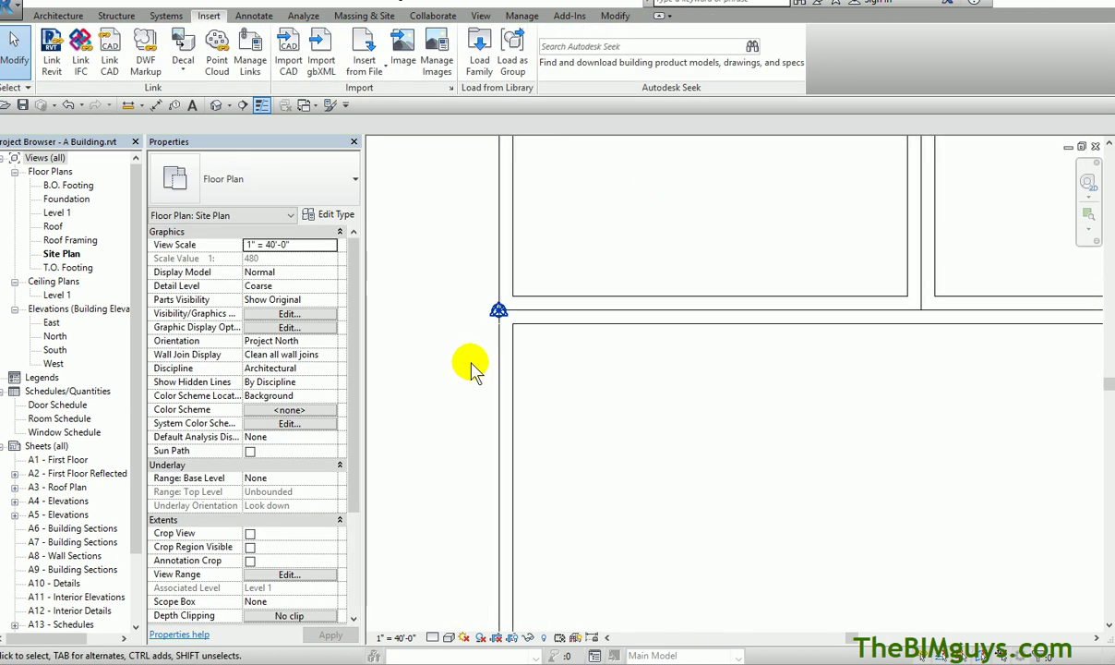
pyautogui.scroll(-3, 471, 368)
pyautogui.scroll(-1, 554, 406)
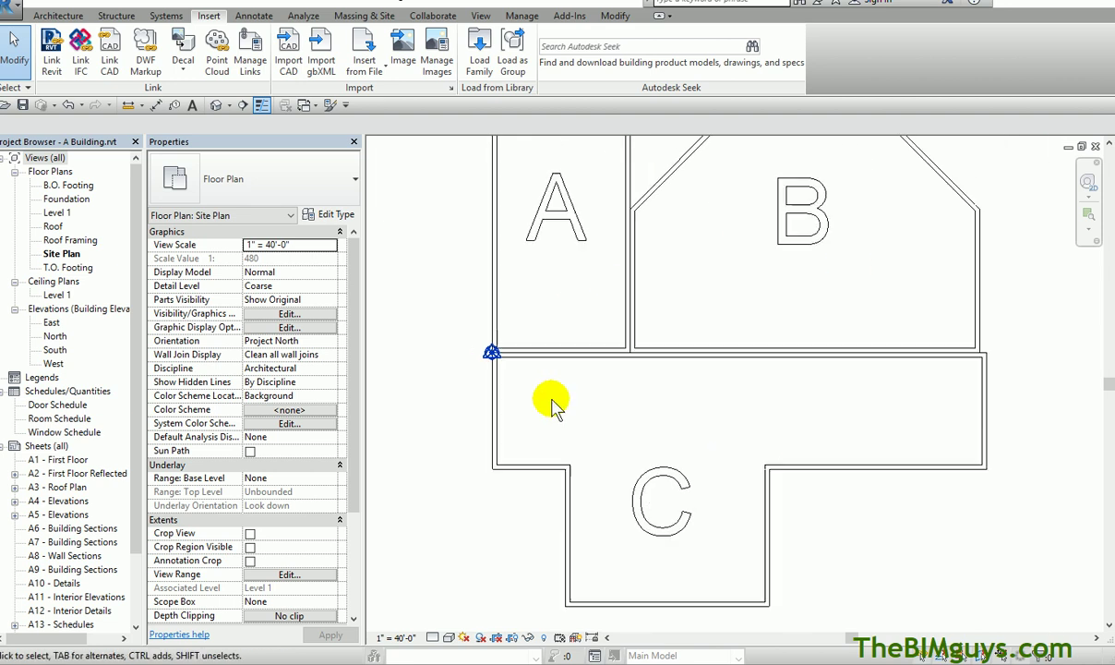
pyautogui.scroll(-1, 554, 403)
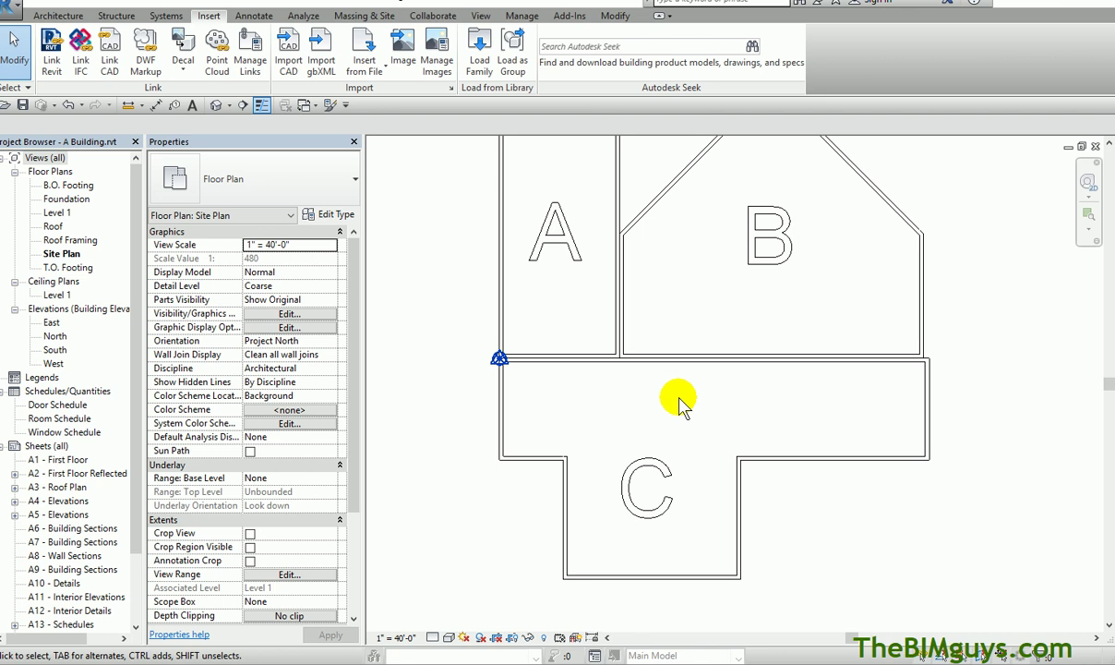
# - Publish A Building's shared coordinates to the linked C Building, using its Internal position
pyautogui.click(559, 462)
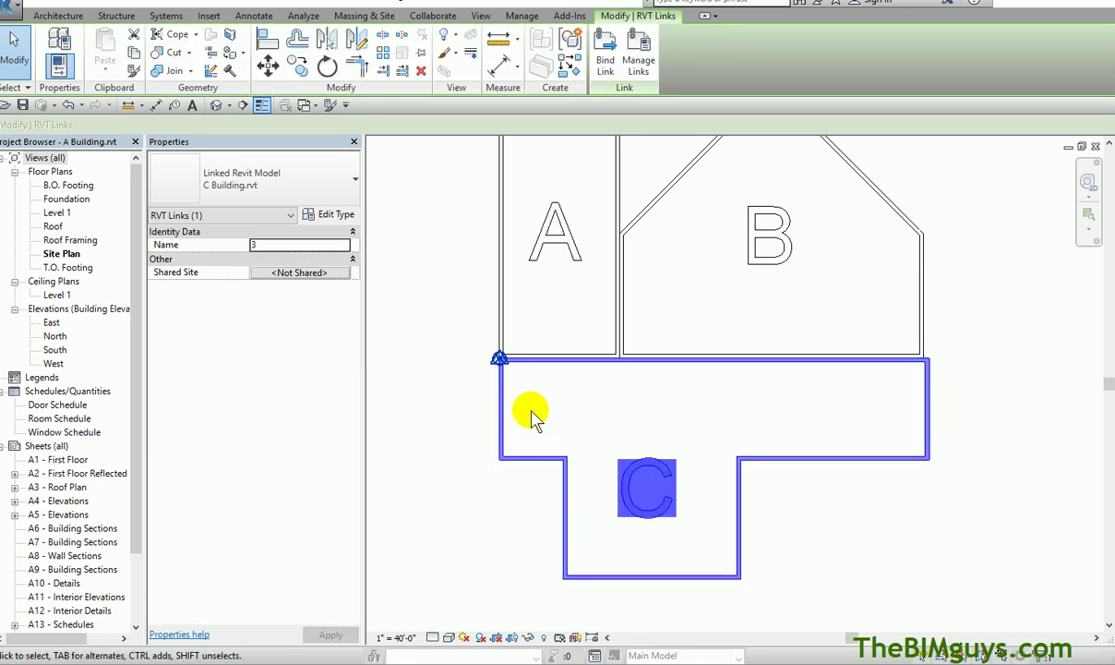
pyautogui.click(528, 20)
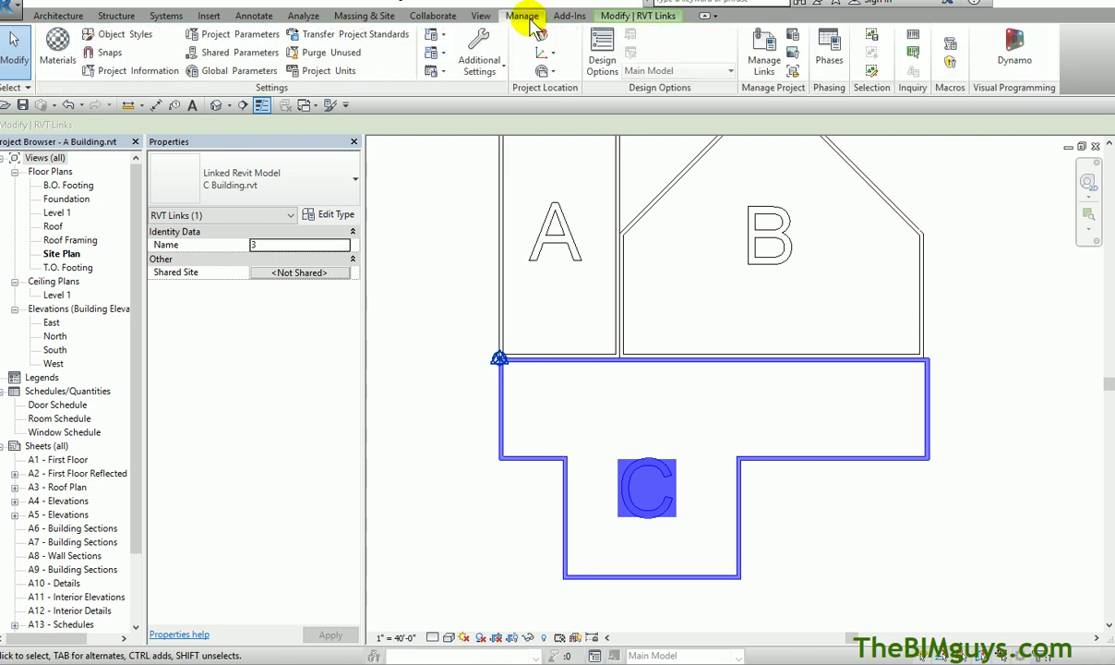
pyautogui.click(551, 61)
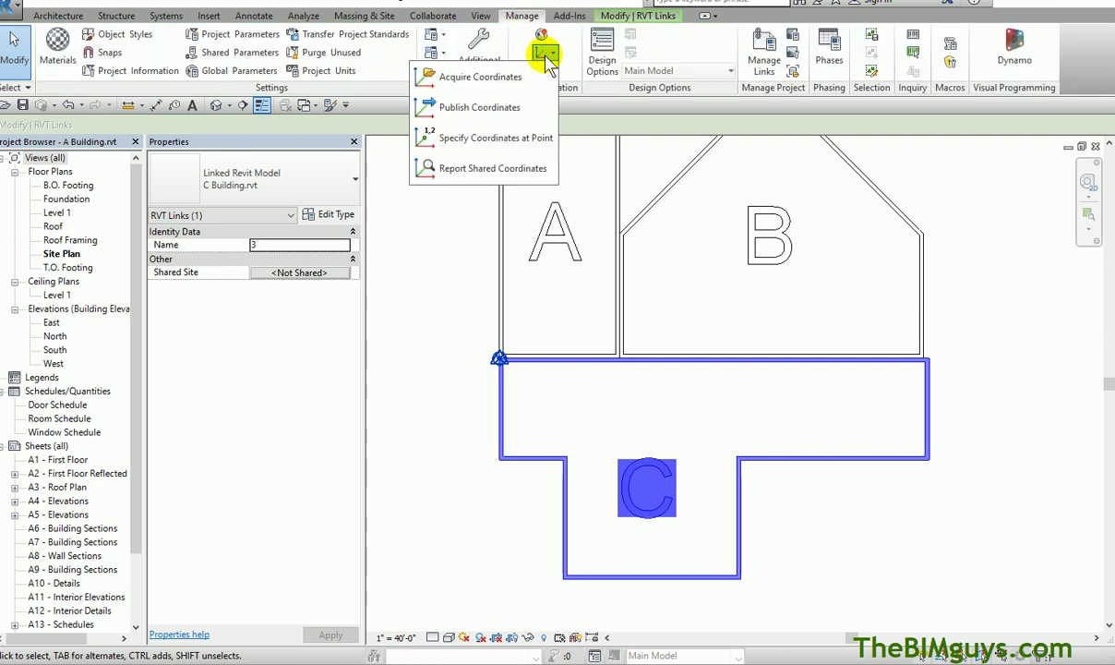
pyautogui.click(445, 76)
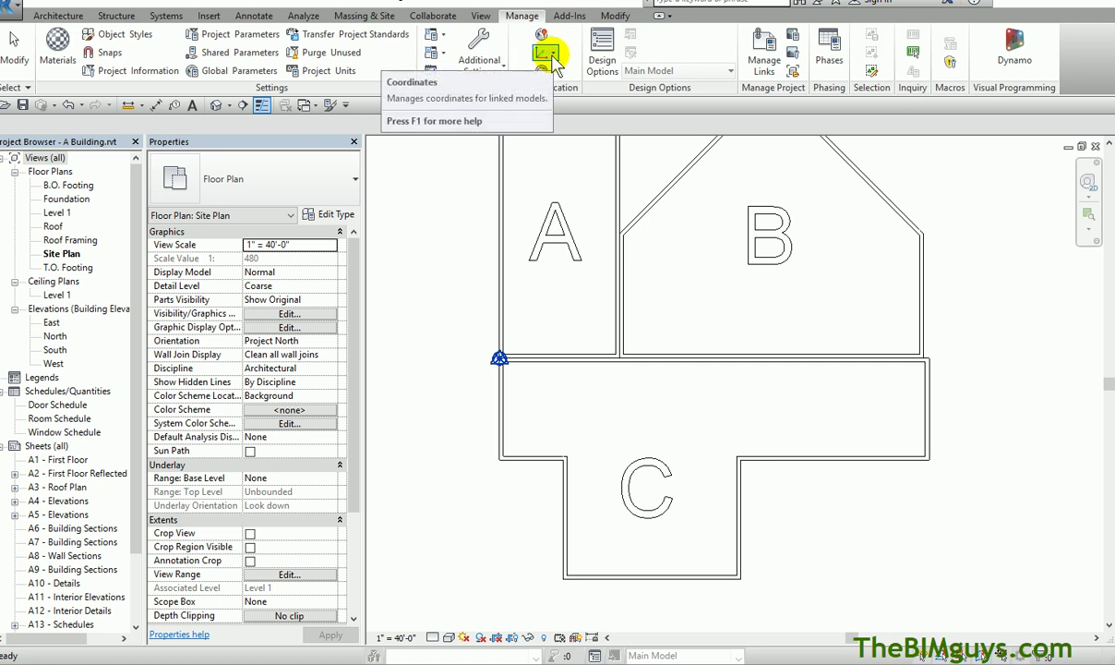
pyautogui.click(546, 57)
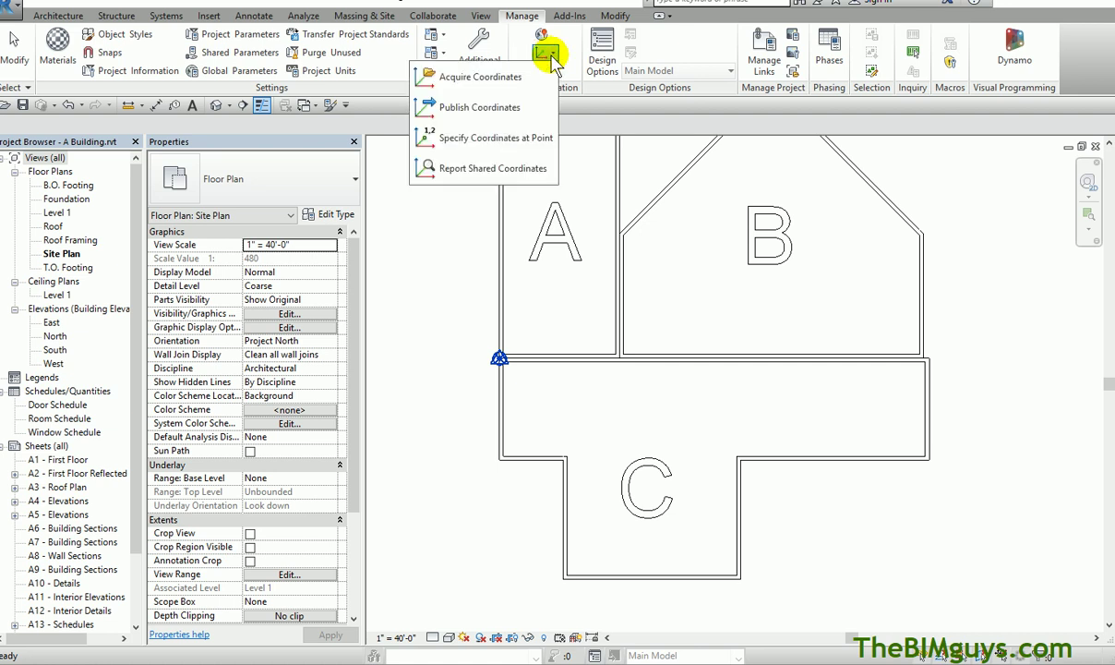
pyautogui.click(519, 107)
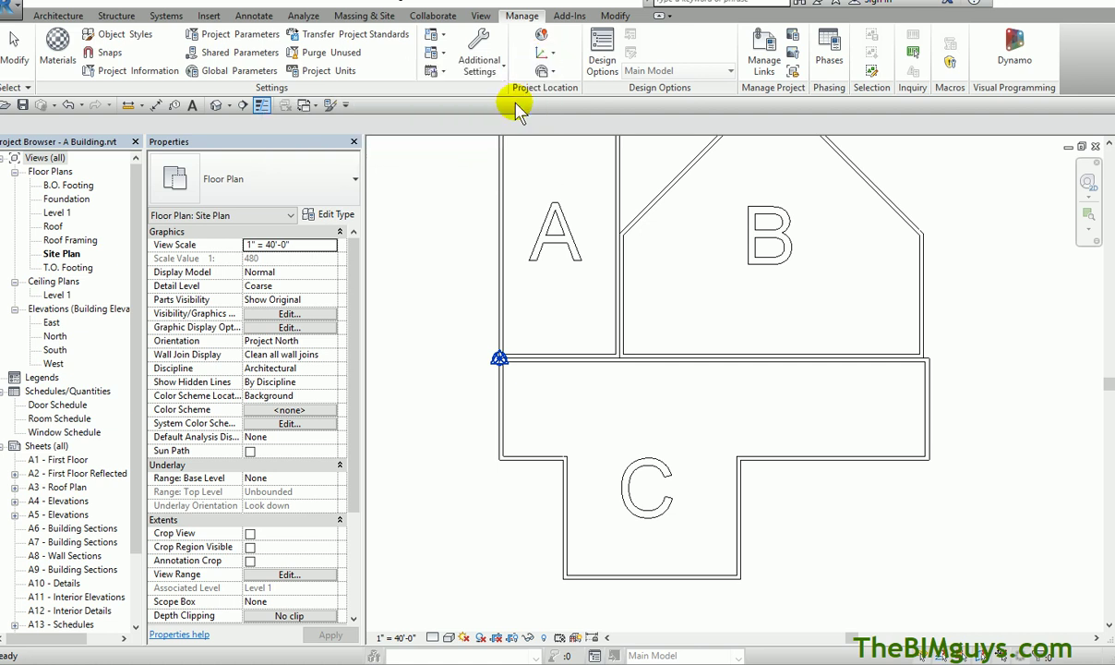
pyautogui.click(507, 415)
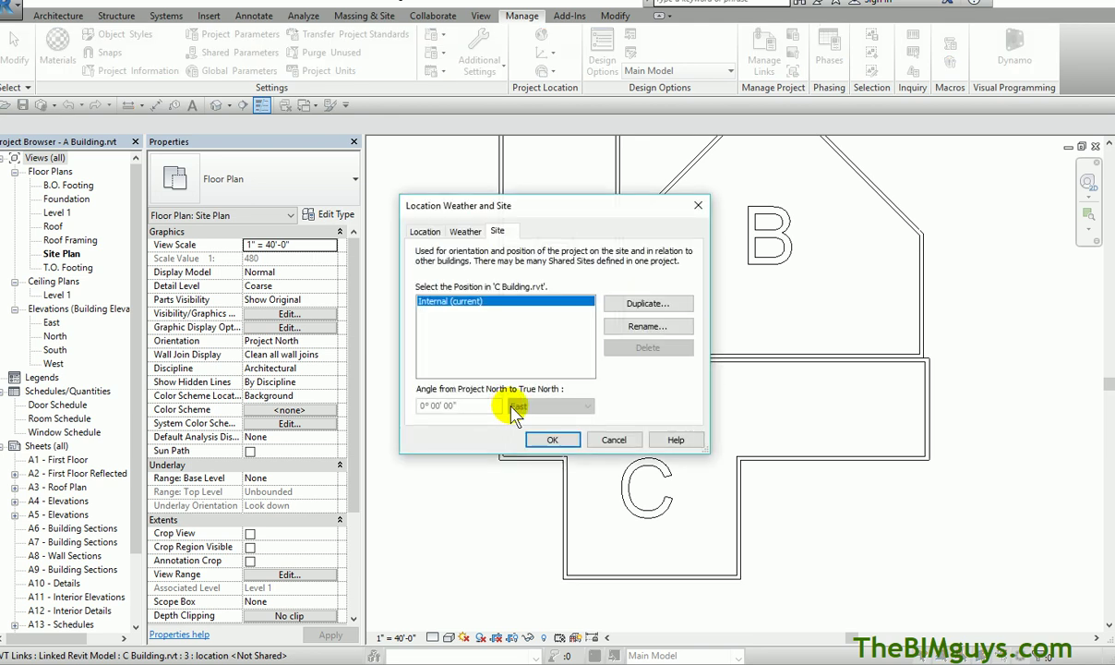
pyautogui.click(553, 439)
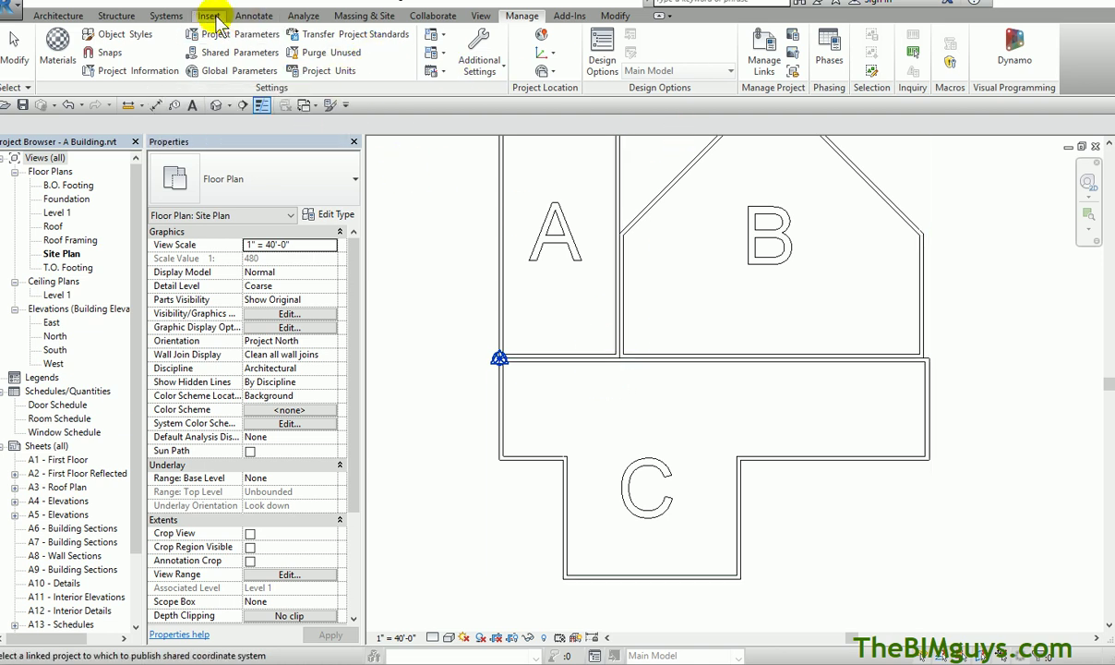
# - Save the position of the C Building.rvt link to its file through Manage Links
pyautogui.click(212, 14)
pyautogui.click(249, 60)
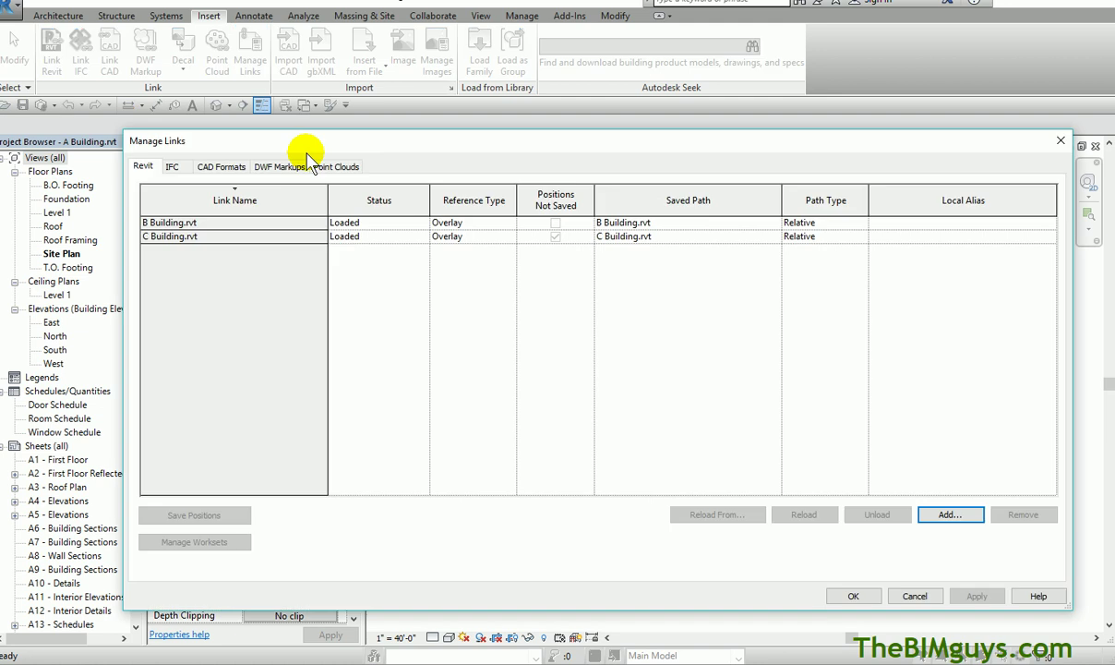
pyautogui.click(274, 238)
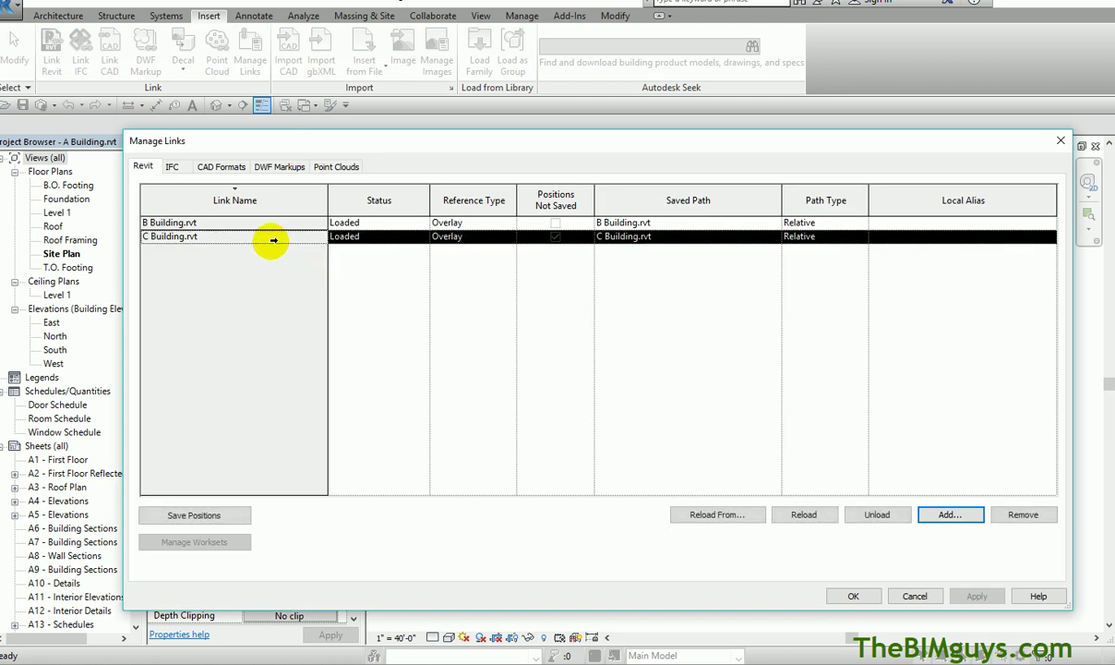
pyautogui.click(198, 516)
pyautogui.click(582, 314)
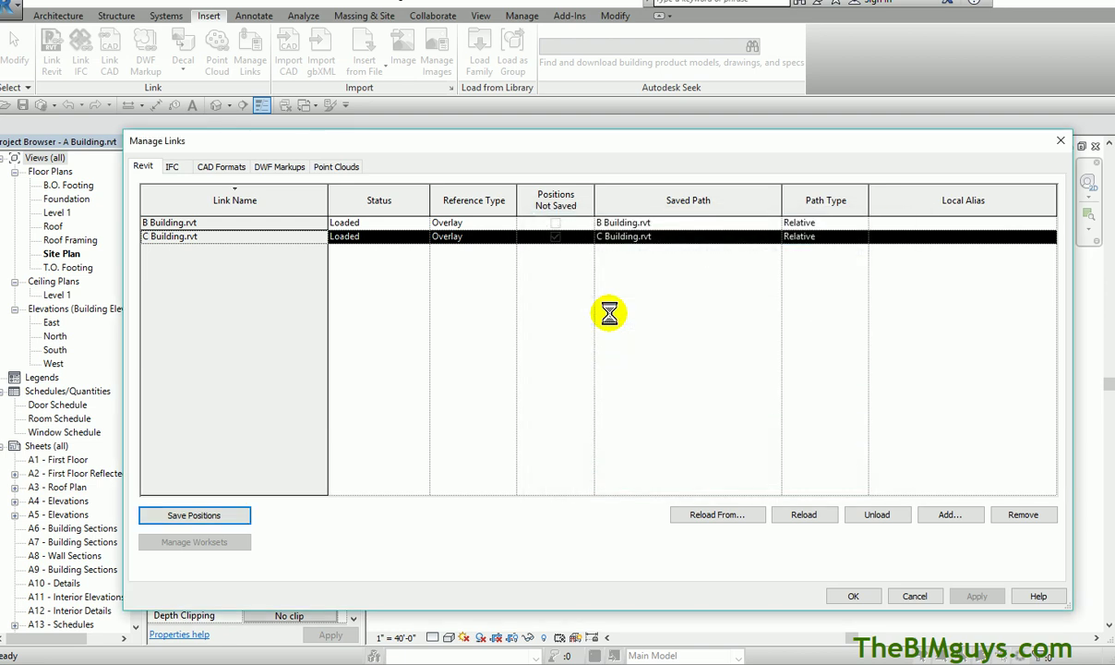
pyautogui.click(853, 595)
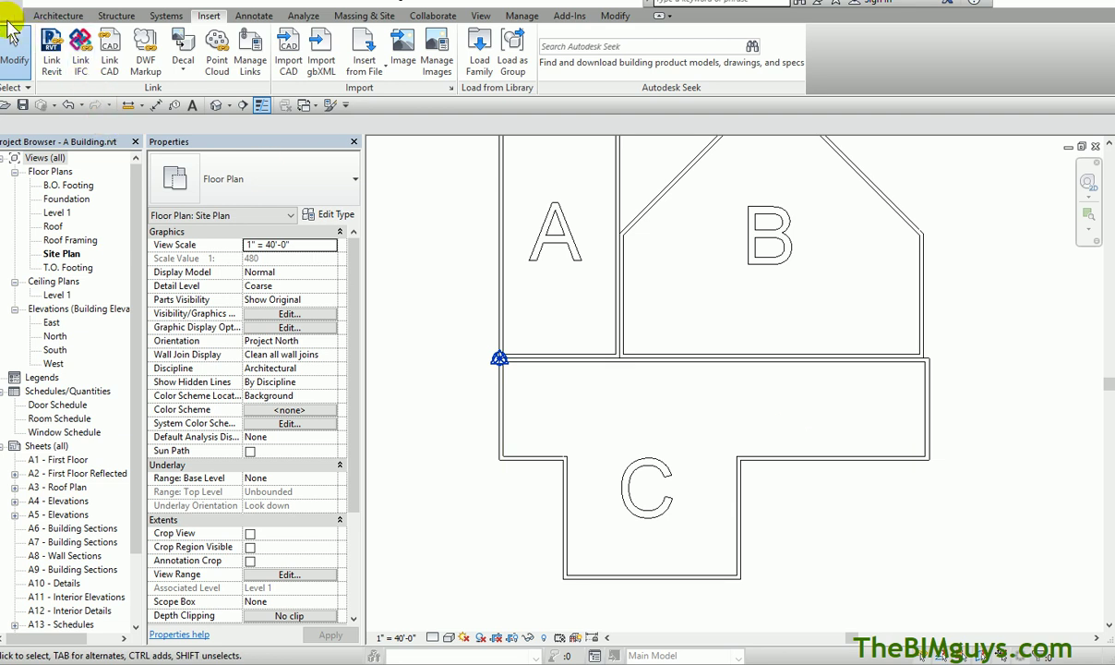
# - Close the A Building project without saving its changes
pyautogui.click(11, 9)
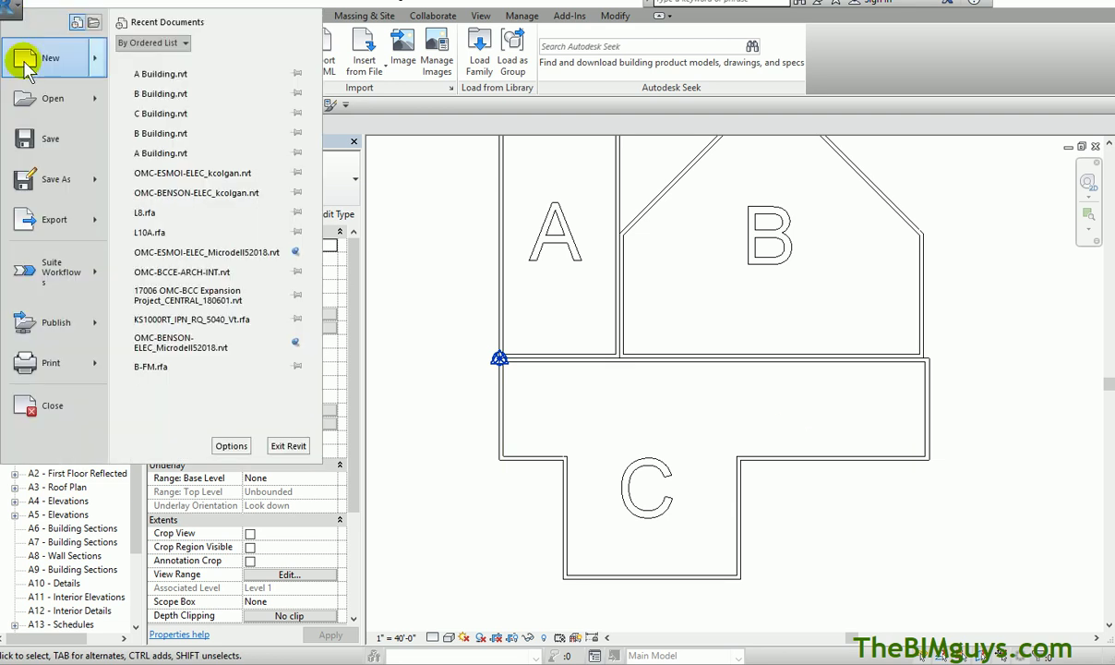
pyautogui.click(50, 395)
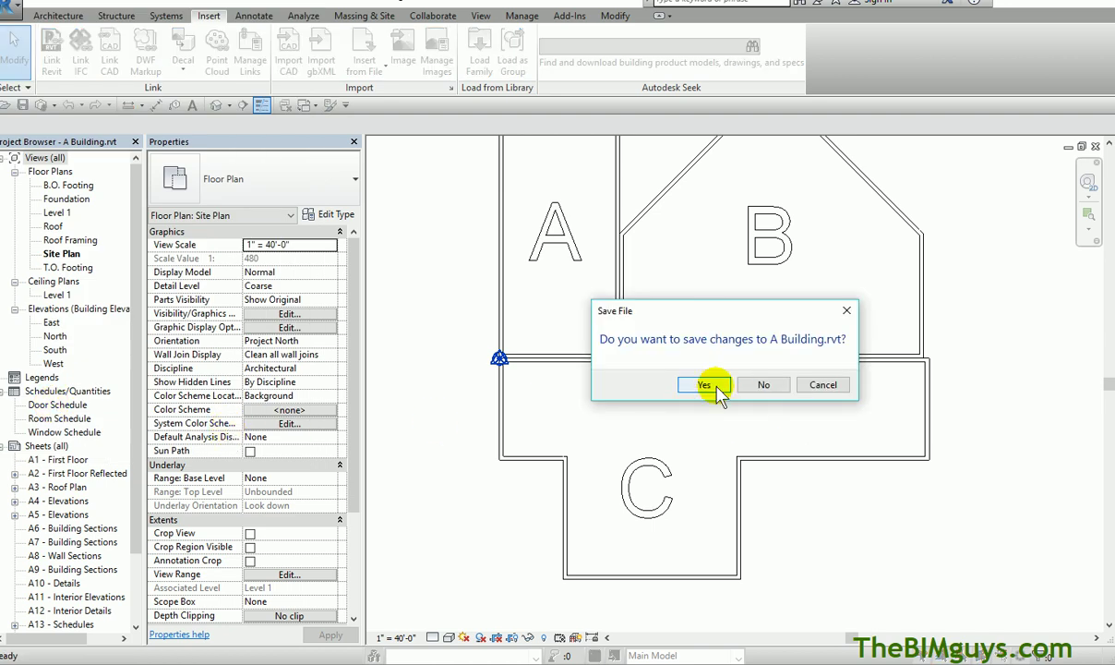
pyautogui.click(765, 385)
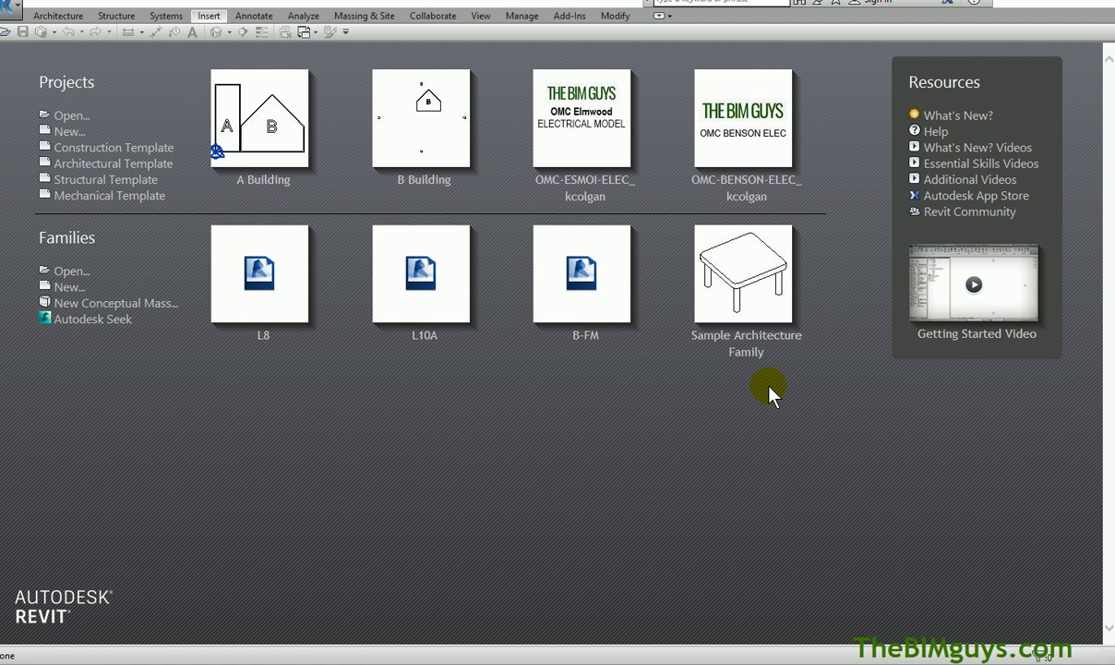
# - Open the C Building.rvt project from the Shared Coords folder
pyautogui.click(15, 11)
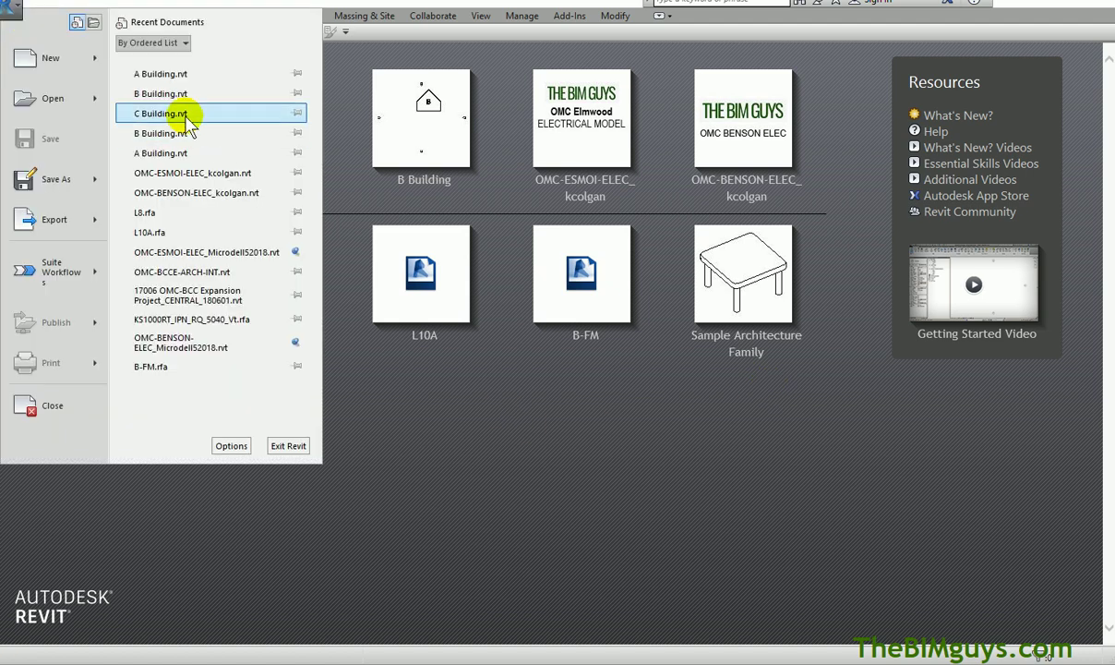
pyautogui.click(66, 98)
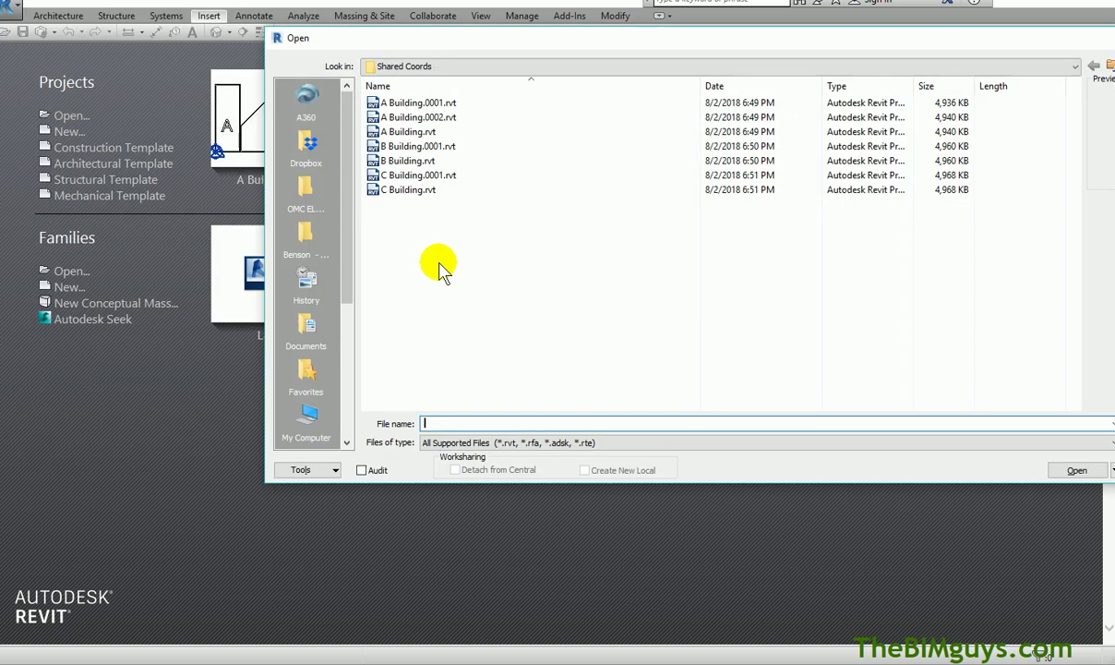
pyautogui.click(428, 192)
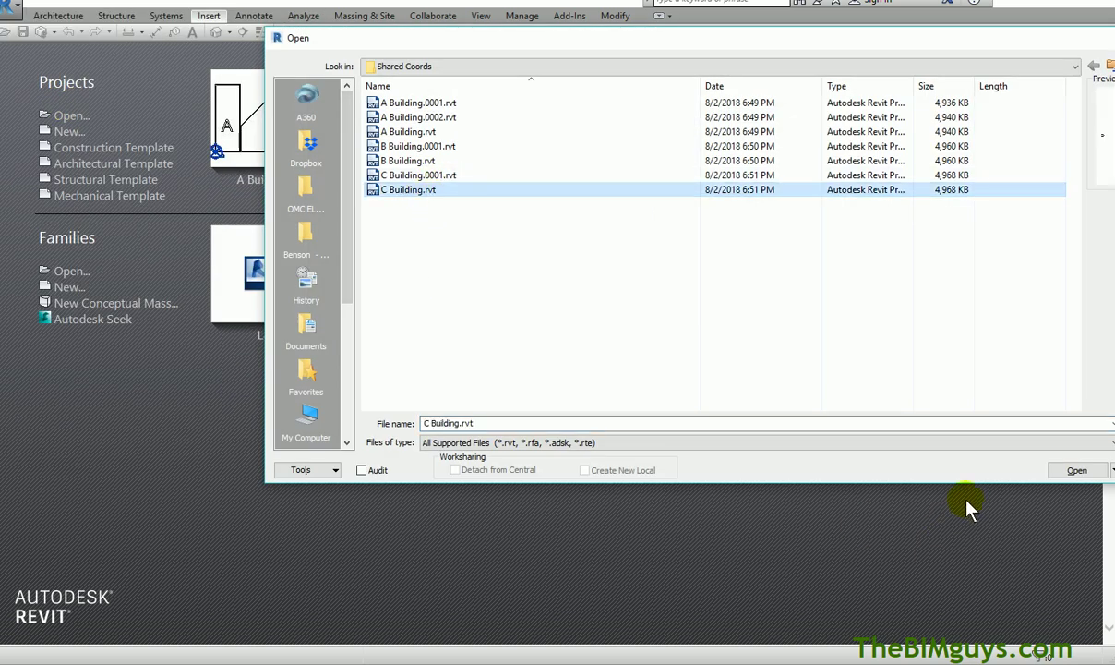
pyautogui.click(1066, 470)
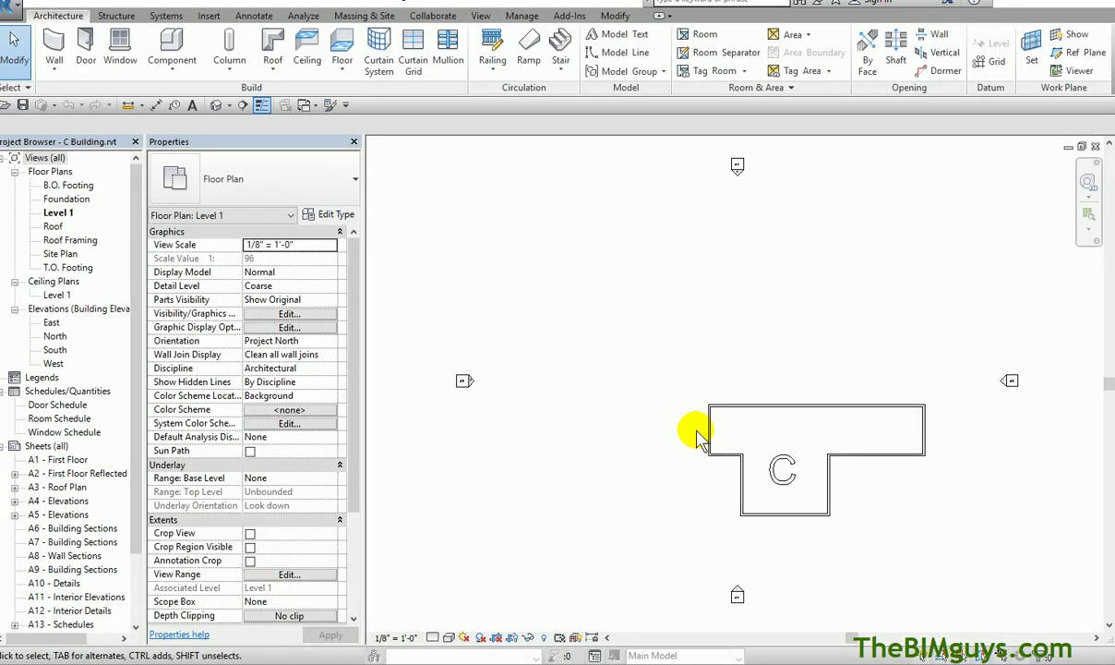
# - Link B Building.rvt into the C Building project with Auto - By Shared Coordinates positioning
pyautogui.click(209, 15)
pyautogui.click(53, 59)
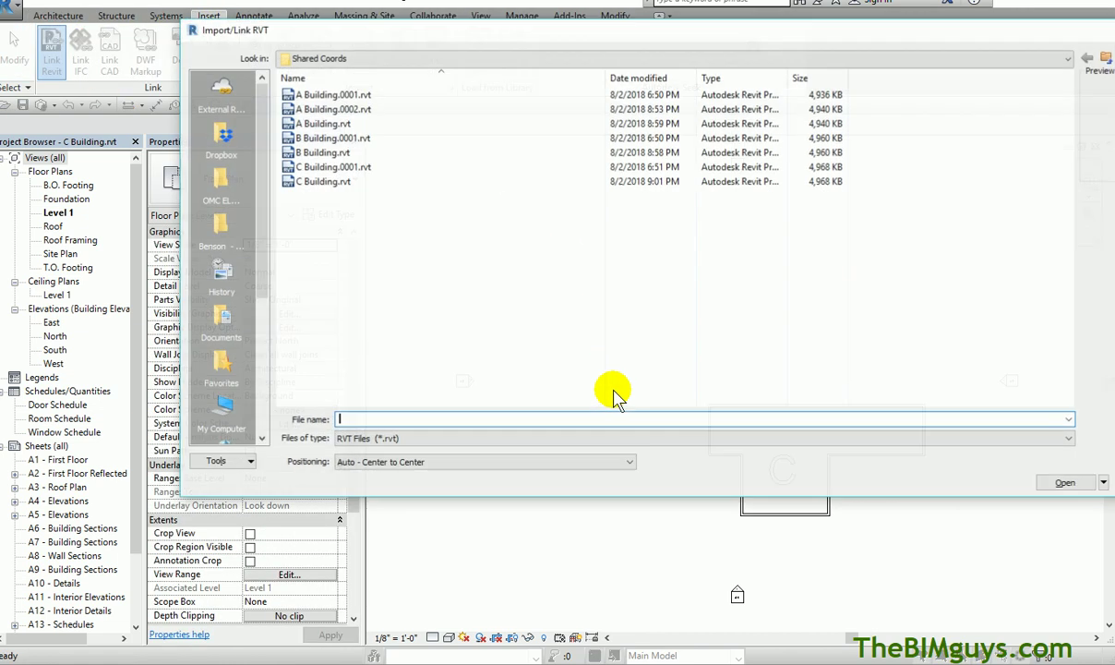
pyautogui.click(322, 154)
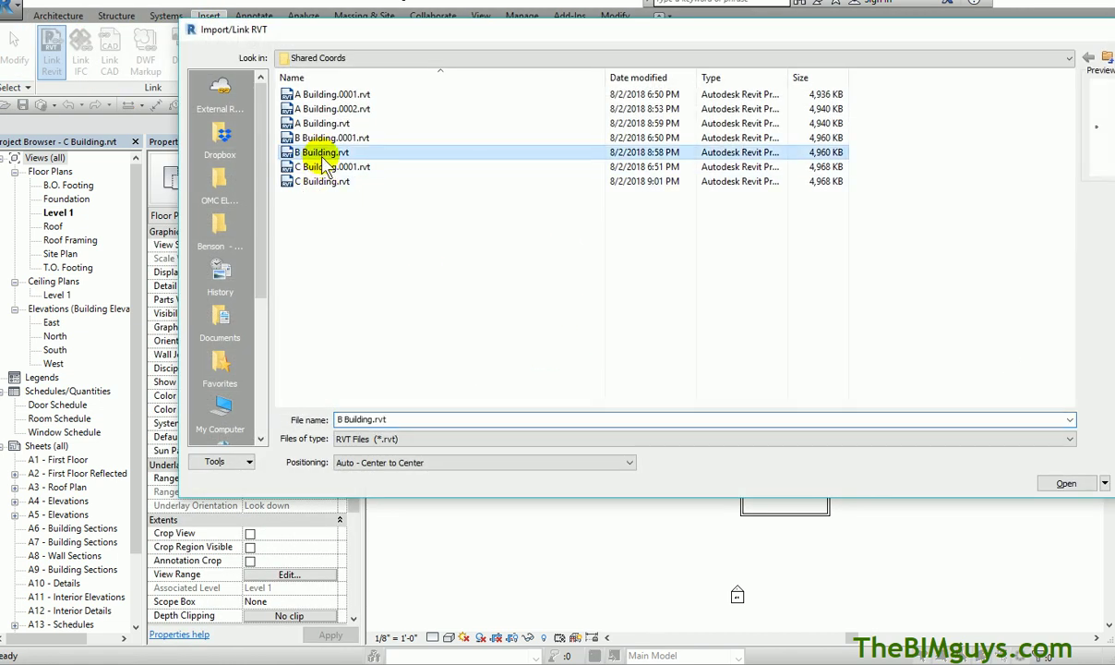
pyautogui.click(442, 463)
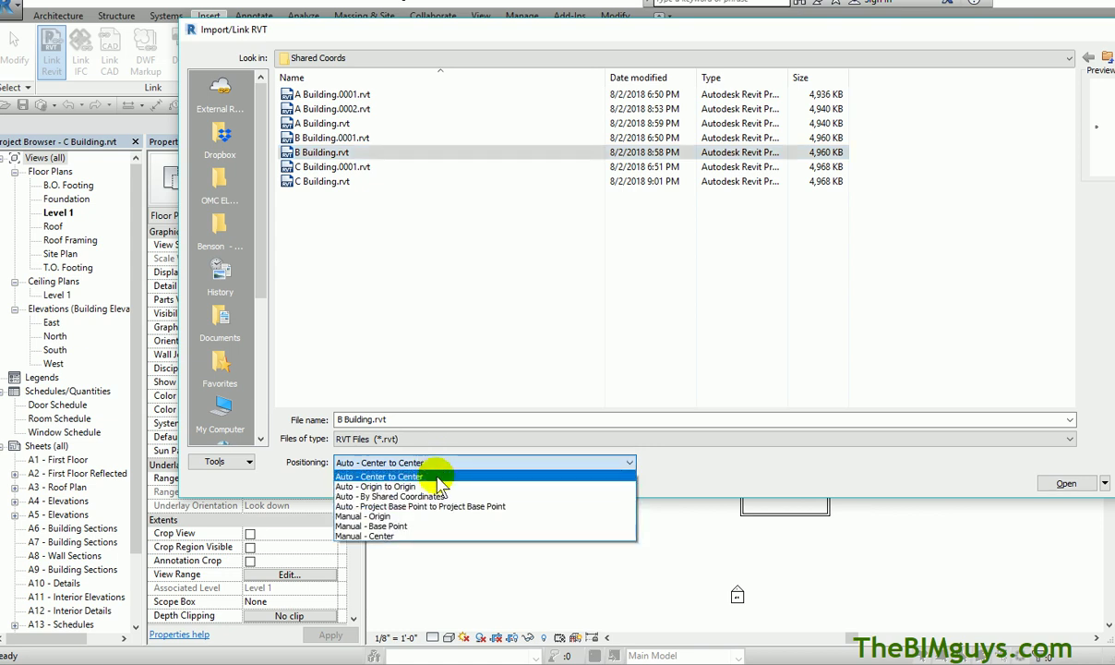
pyautogui.click(433, 493)
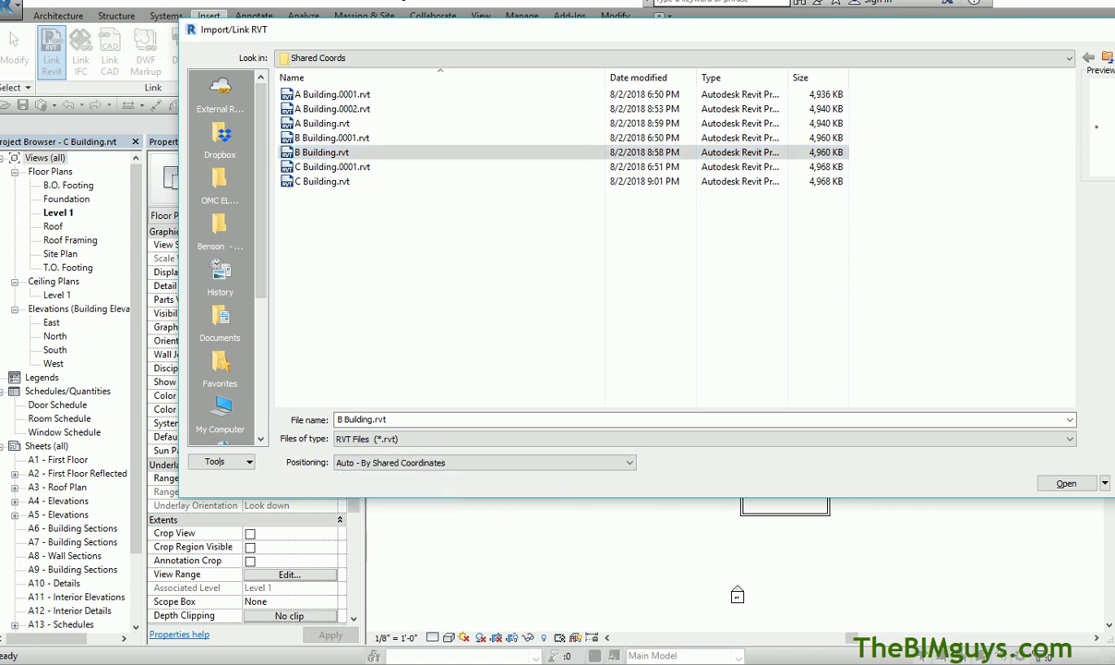
pyautogui.click(1065, 486)
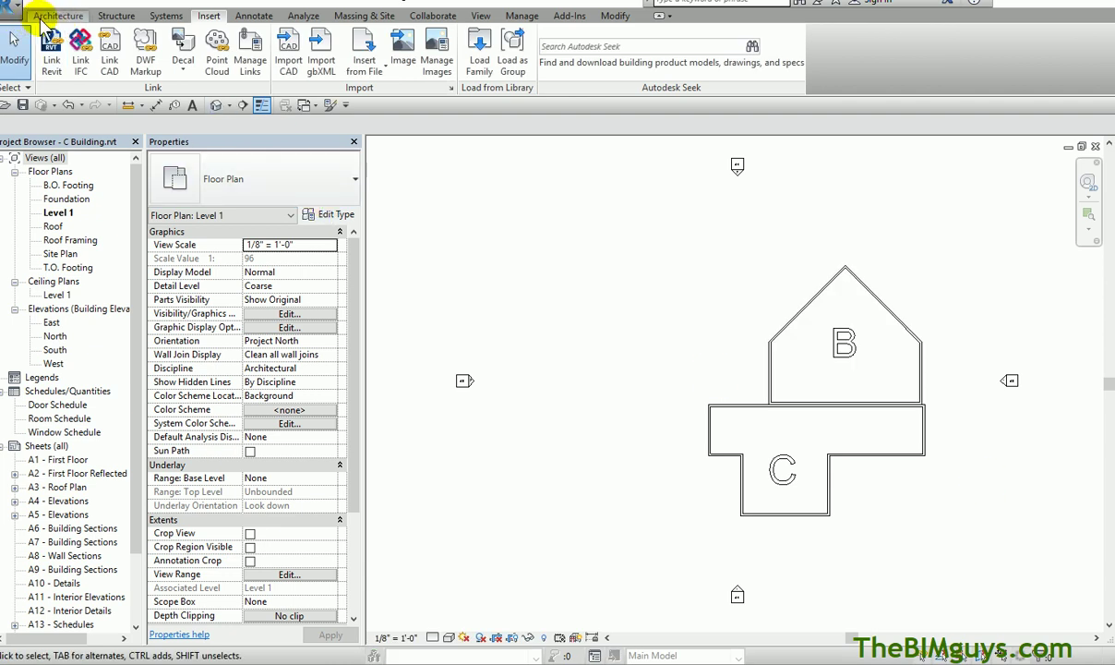
# - Add A Building.rvt as a second link through Manage Links, positioned by shared coordinates, and dismiss the nested links notice
pyautogui.click(250, 60)
pyautogui.click(949, 514)
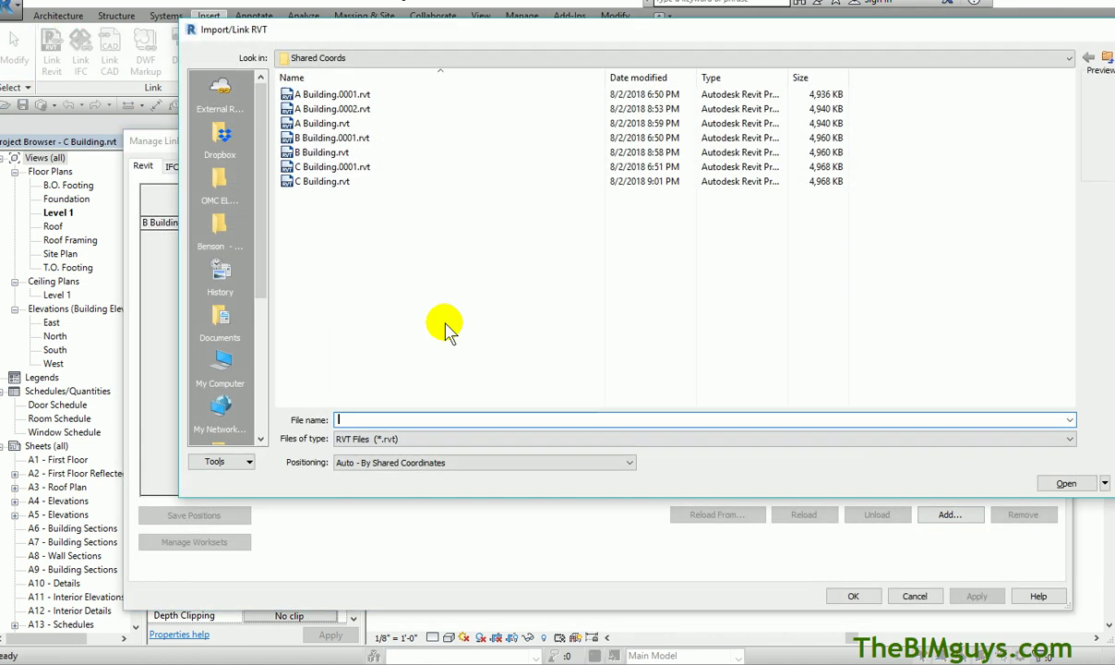
pyautogui.click(323, 123)
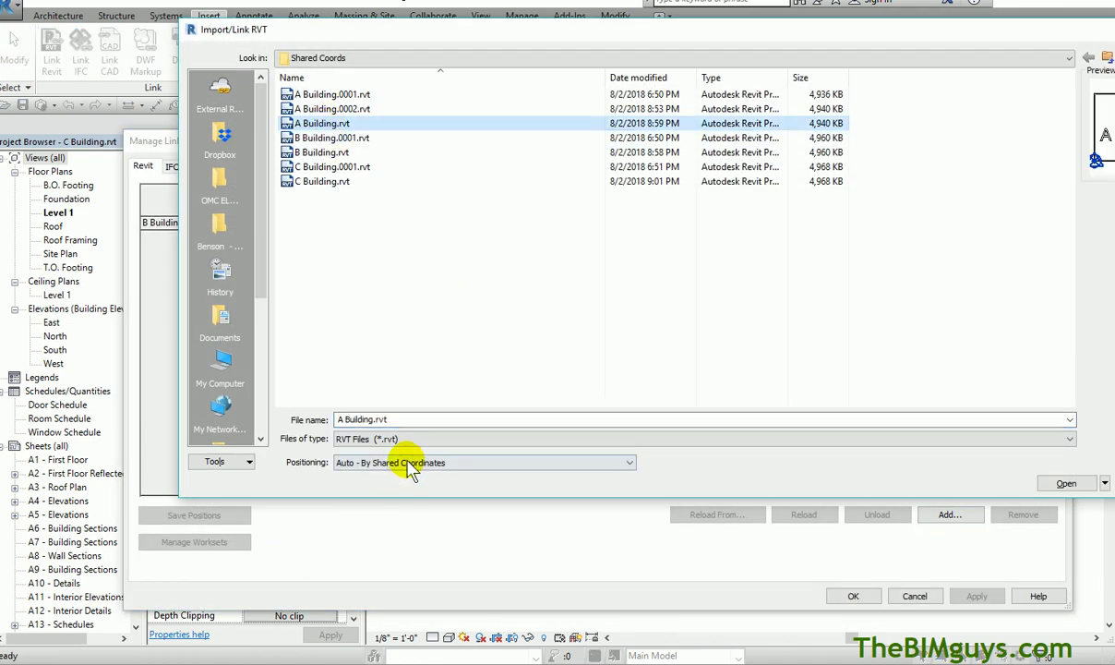
pyautogui.click(1070, 482)
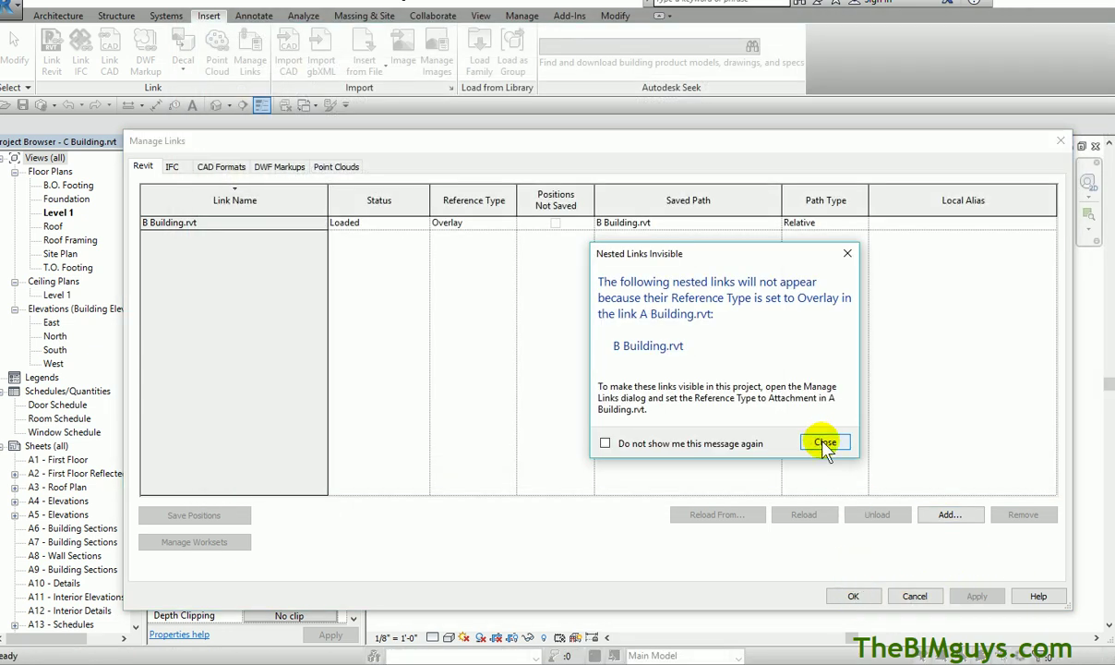
pyautogui.click(824, 443)
pyautogui.click(870, 596)
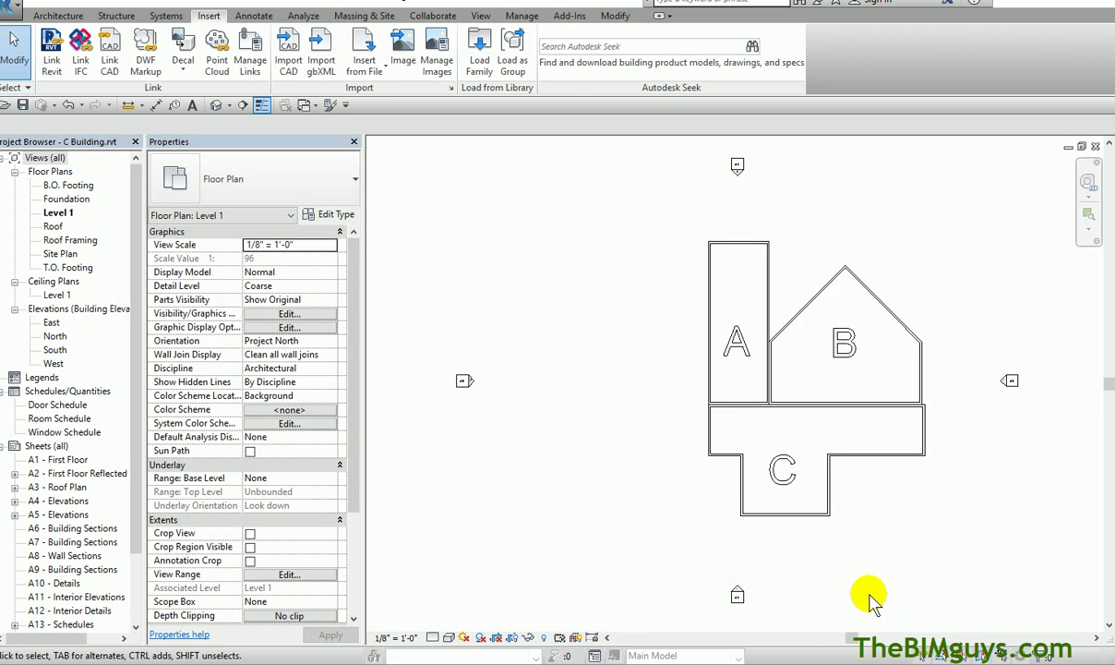
pyautogui.scroll(2, 816, 385)
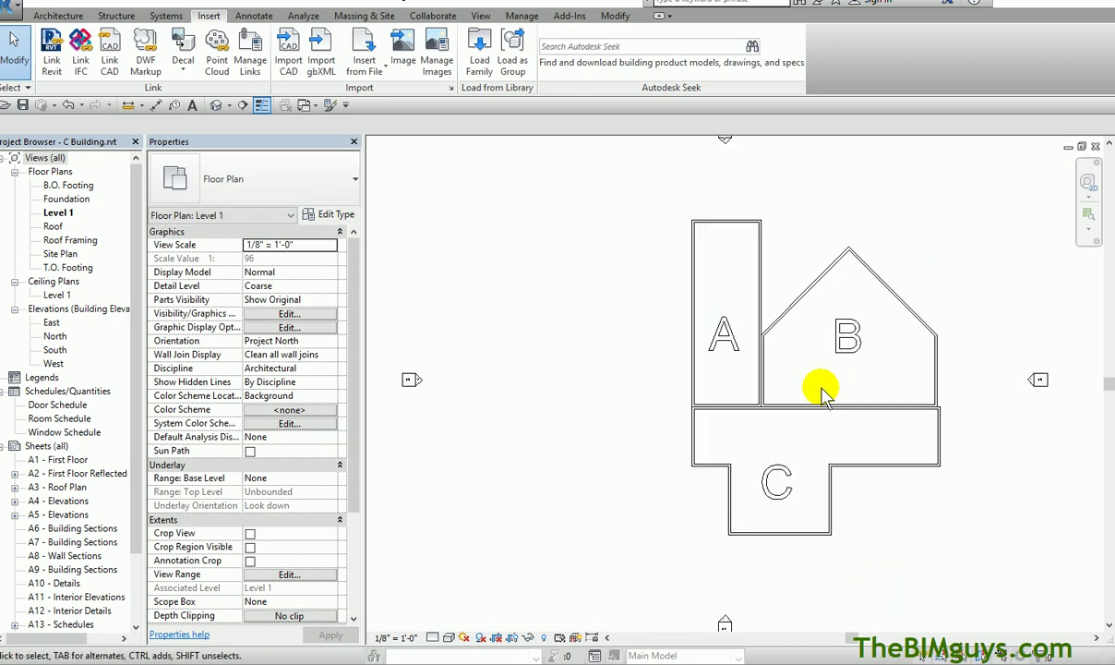
pyautogui.moveTo(824, 395); pyautogui.dragTo(716, 398, button='middle')
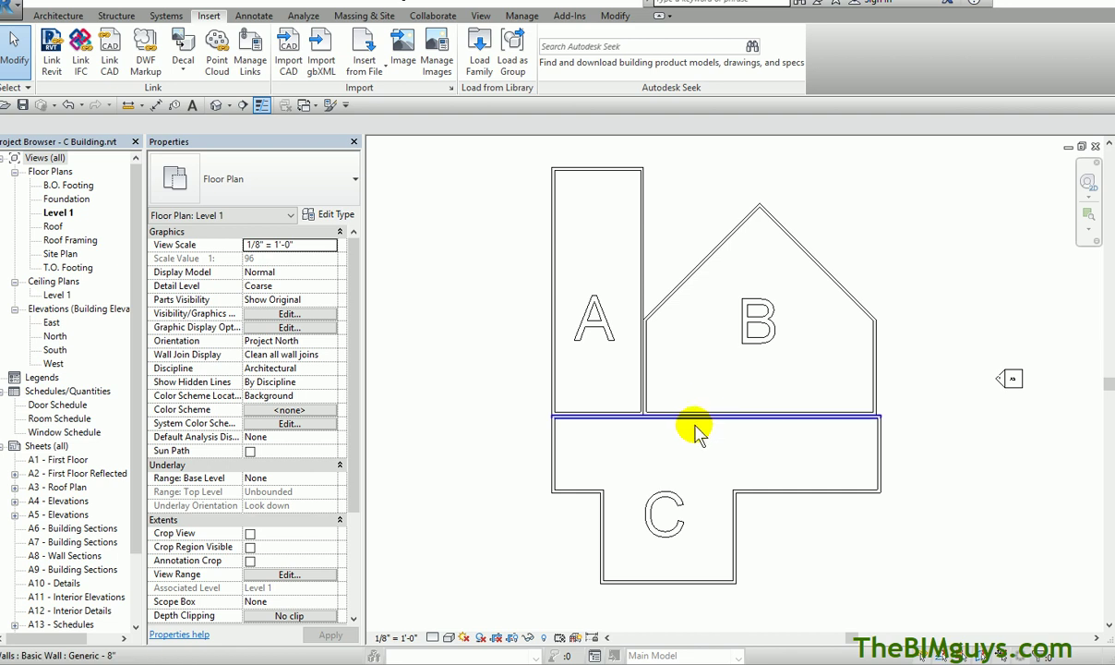